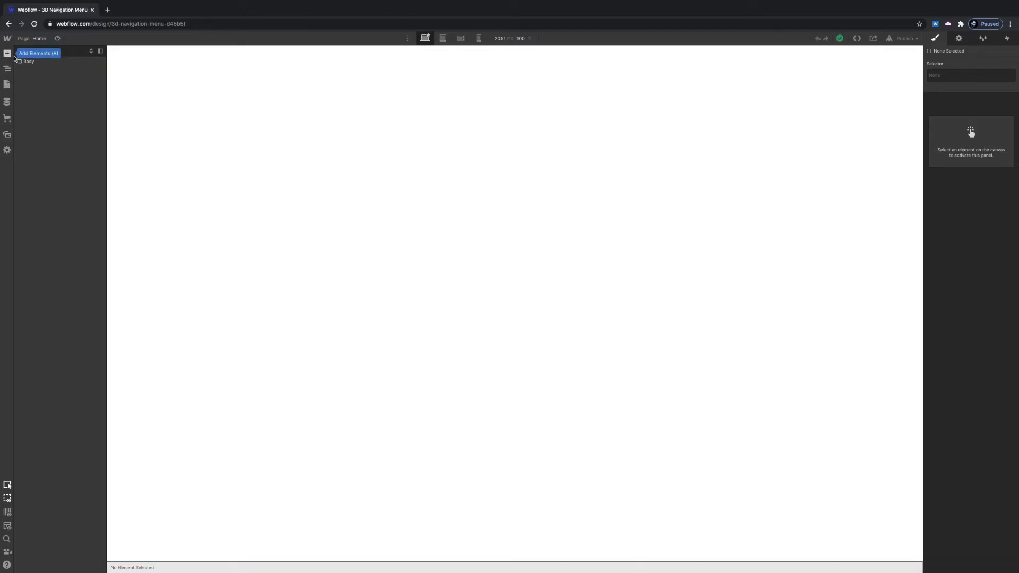
# - Add a section to the page body and set its height to 100vh
pyautogui.click(22, 61)
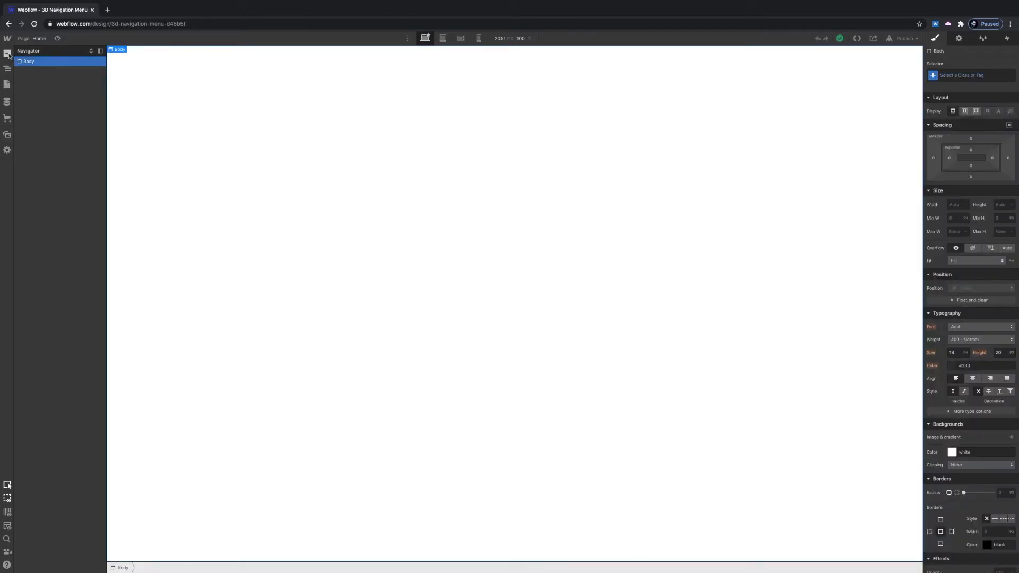
pyautogui.click(7, 53)
pyautogui.click(38, 115)
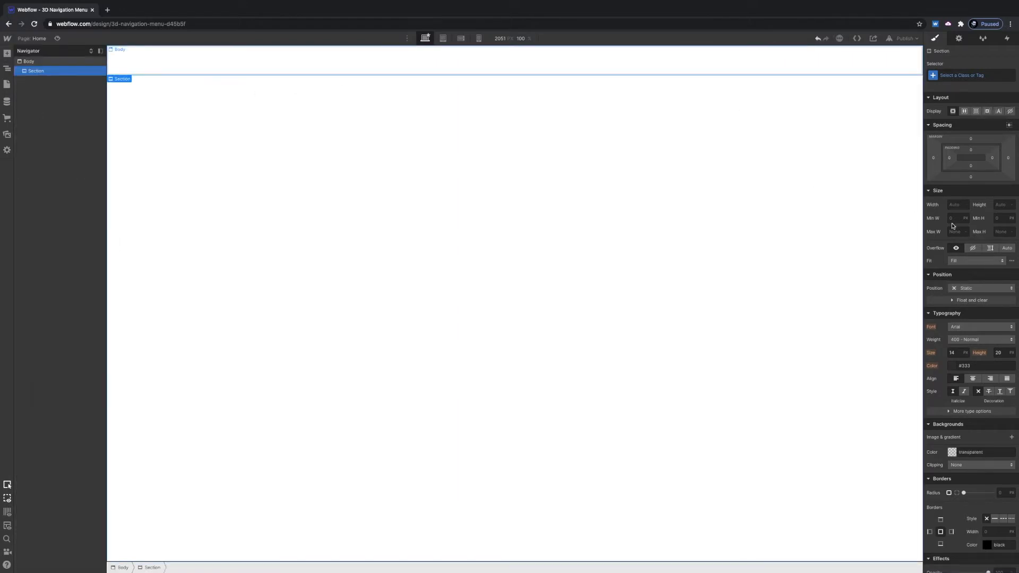
pyautogui.click(998, 205)
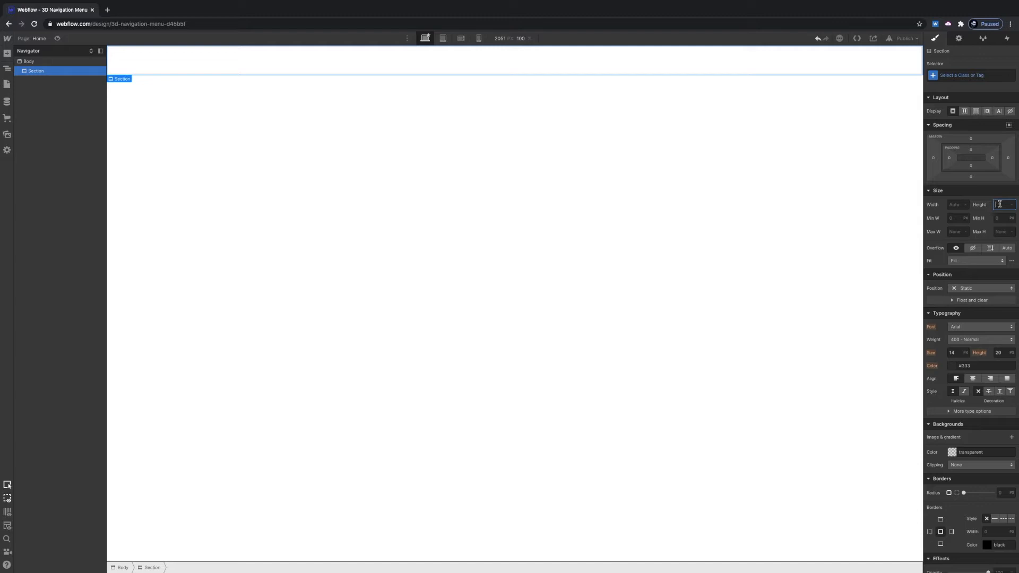
pyautogui.write('100vh')
pyautogui.press('Return')
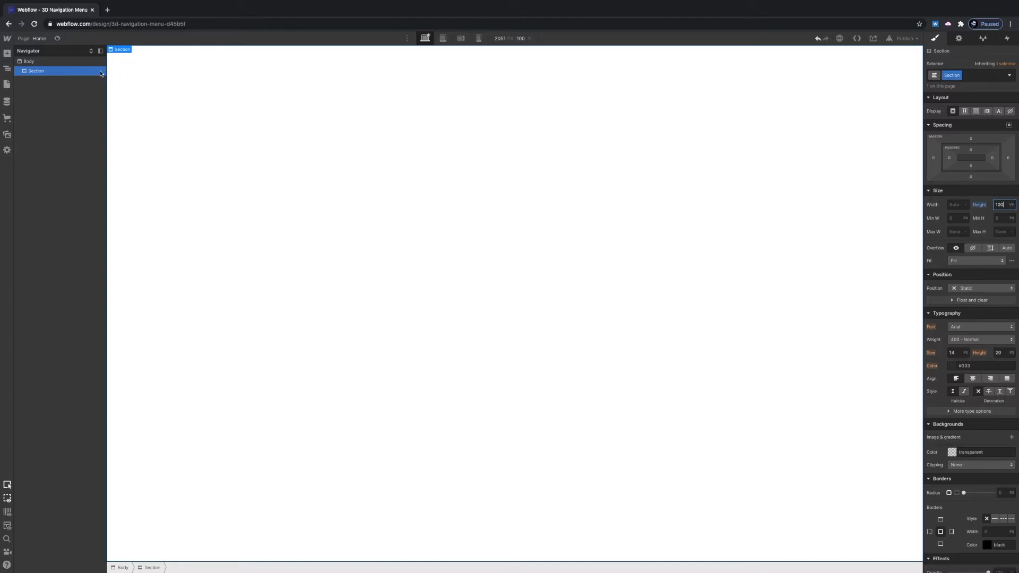
# - Add a div block inside the section and size it 800 px wide by 600 px high
pyautogui.click(7, 53)
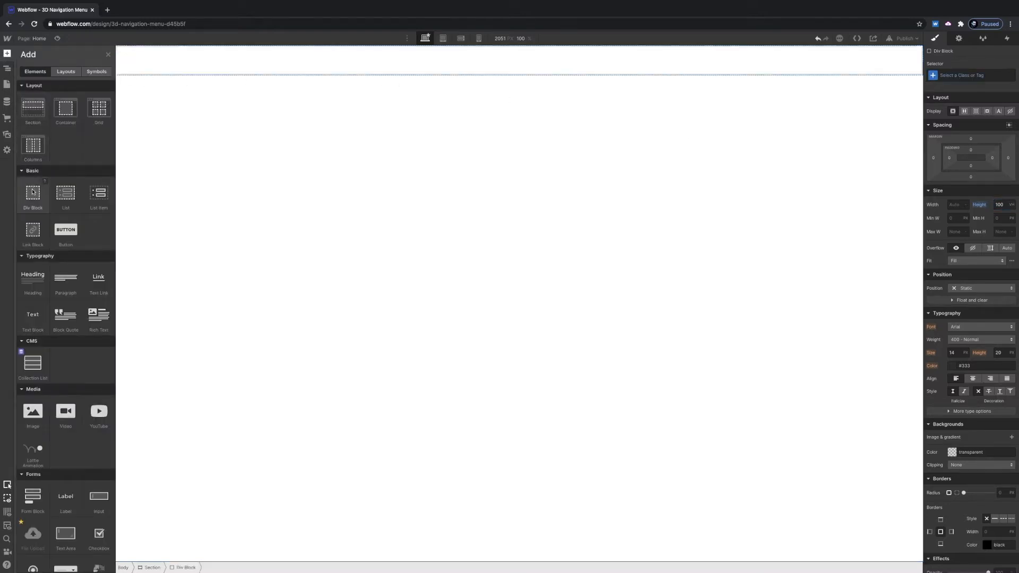
pyautogui.moveTo(32, 192); pyautogui.dragTo(400, 173)
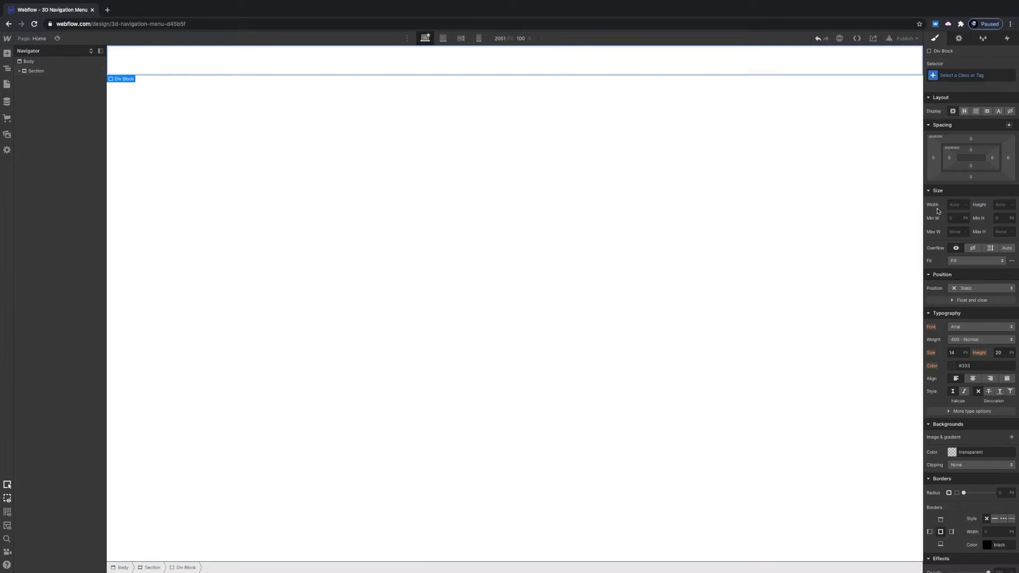
pyautogui.click(956, 206)
pyautogui.write('800')
pyautogui.press('Return')
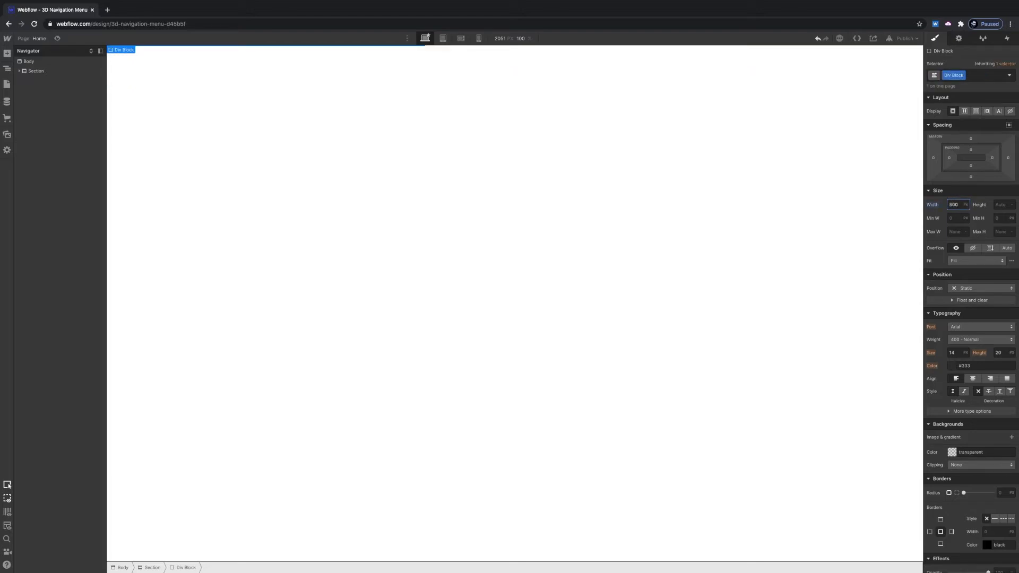
pyautogui.click(1002, 204)
pyautogui.write('600')
pyautogui.press('Return')
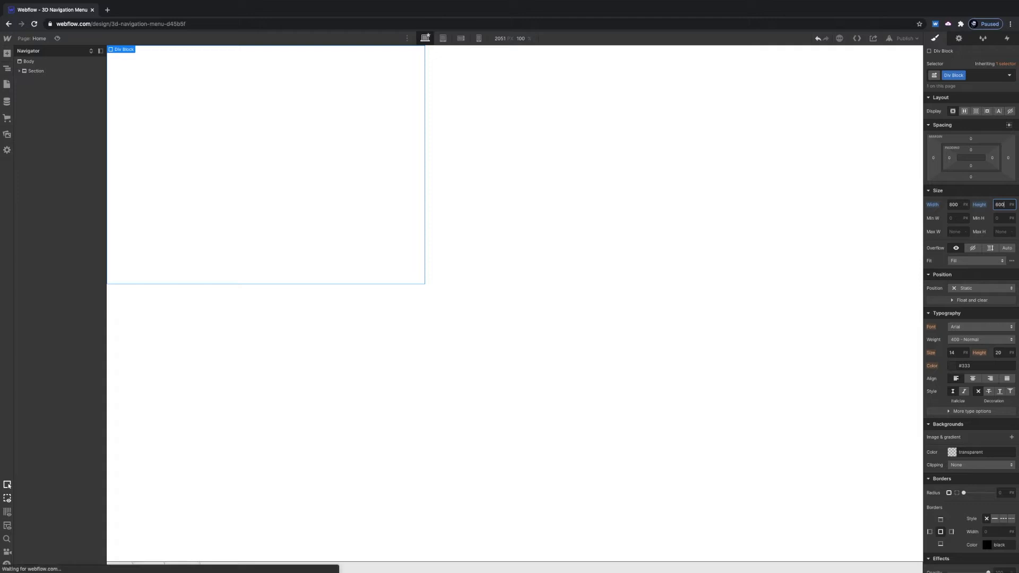
# - Set the div block's width to 1000 px
pyautogui.click(961, 205)
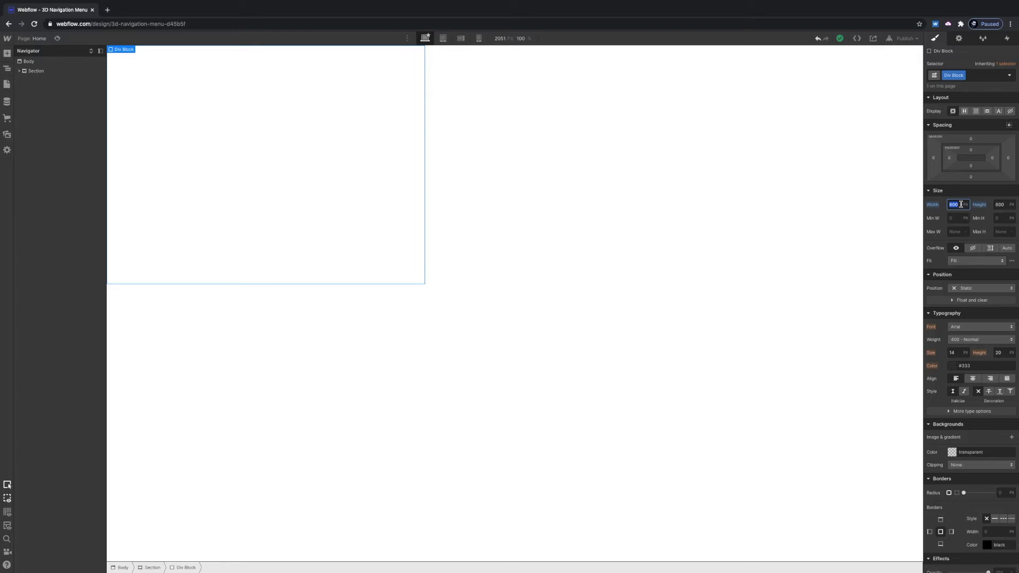
pyautogui.write('1000')
pyautogui.press('Return')
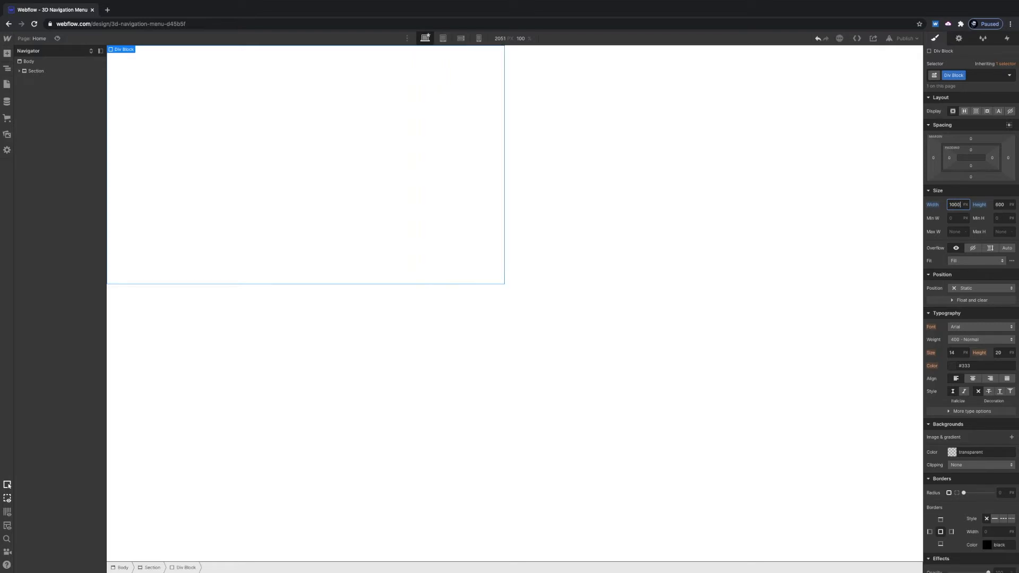
pyautogui.click(1007, 205)
# - Make the section a horizontal flex container with its children centred in both alignment and justification
pyautogui.click(48, 63)
pyautogui.click(46, 71)
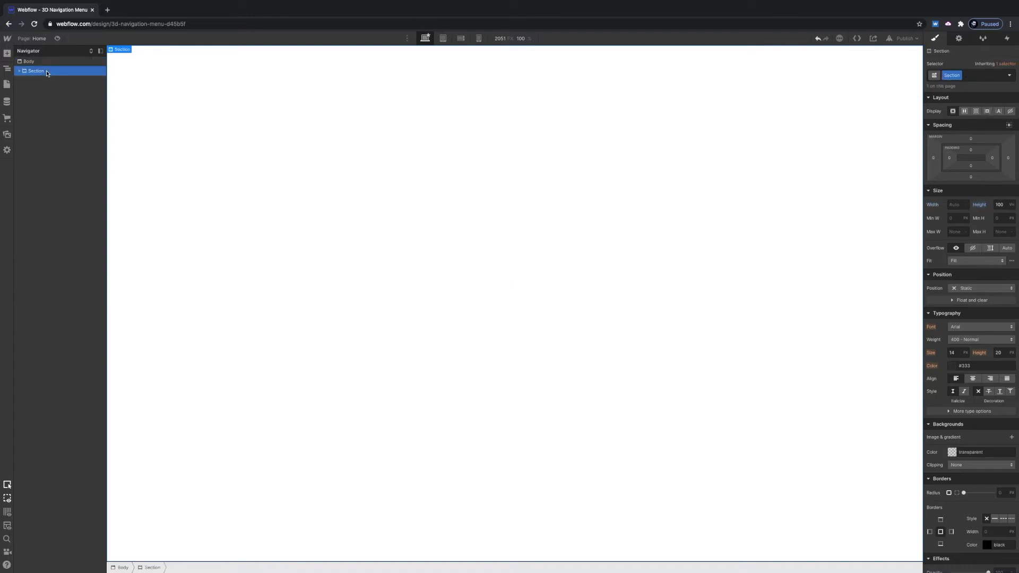
pyautogui.click(965, 111)
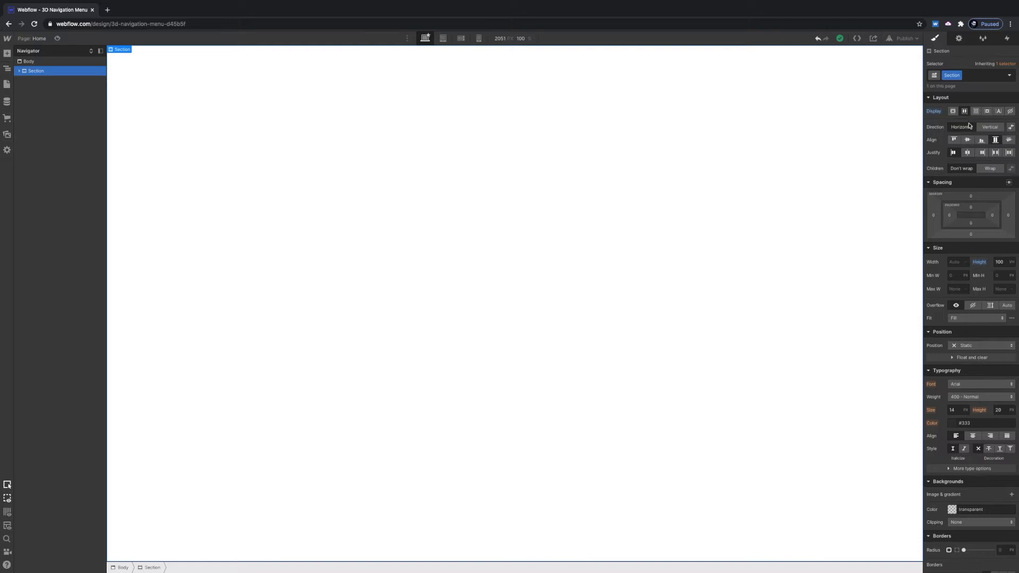
pyautogui.click(968, 141)
pyautogui.click(968, 153)
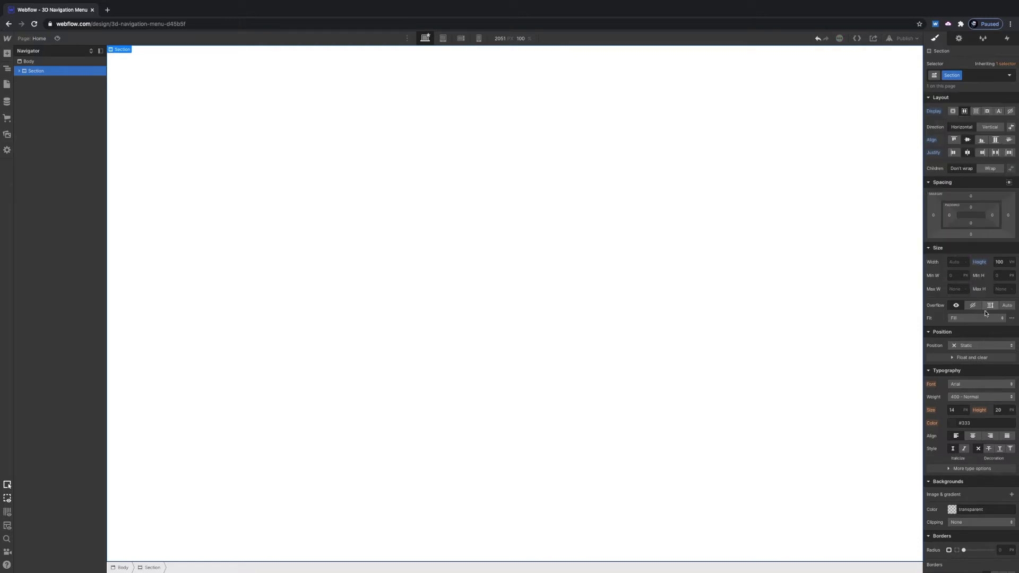
pyautogui.scroll(-3, 970, 325)
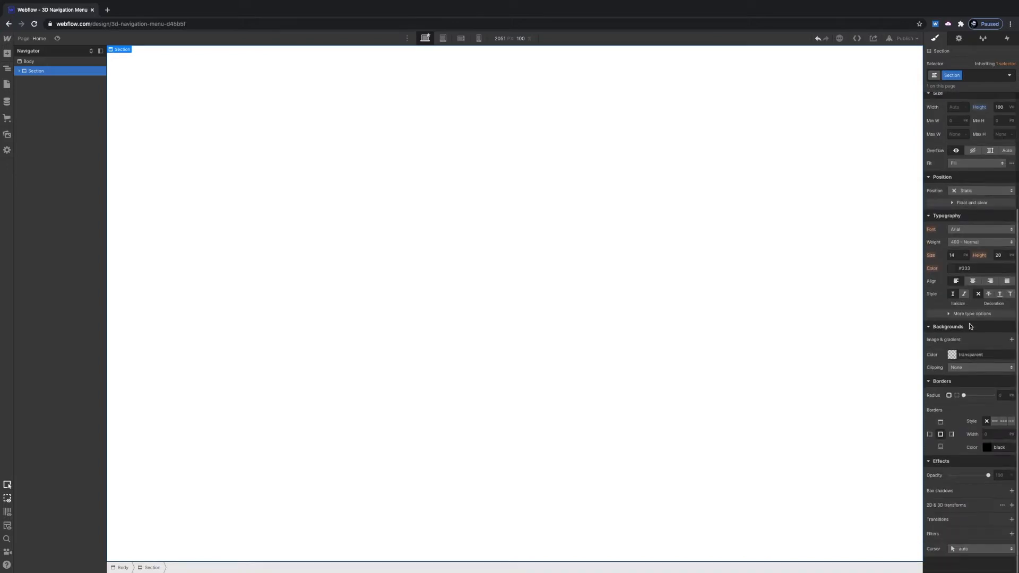
pyautogui.scroll(-1, 970, 326)
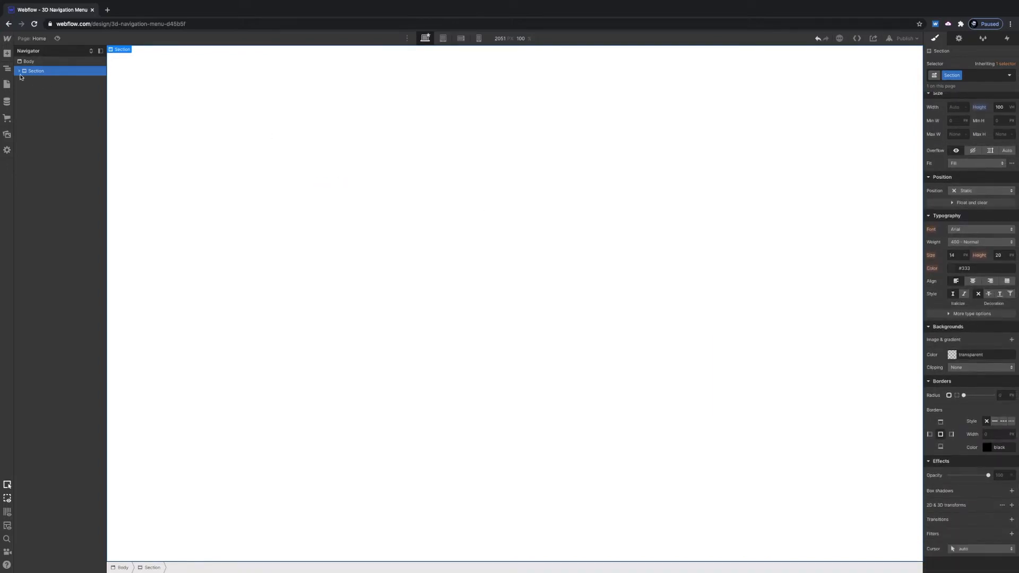
# - Remove the class from the div block inside the section and give it a new class named 3D-Monitor
pyautogui.click(19, 71)
pyautogui.click(42, 80)
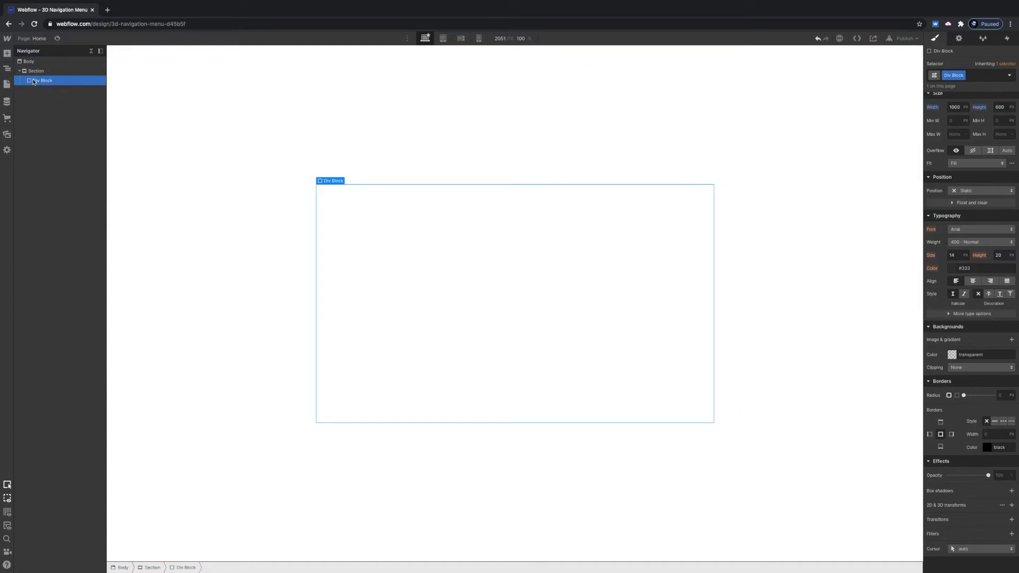
pyautogui.click(963, 76)
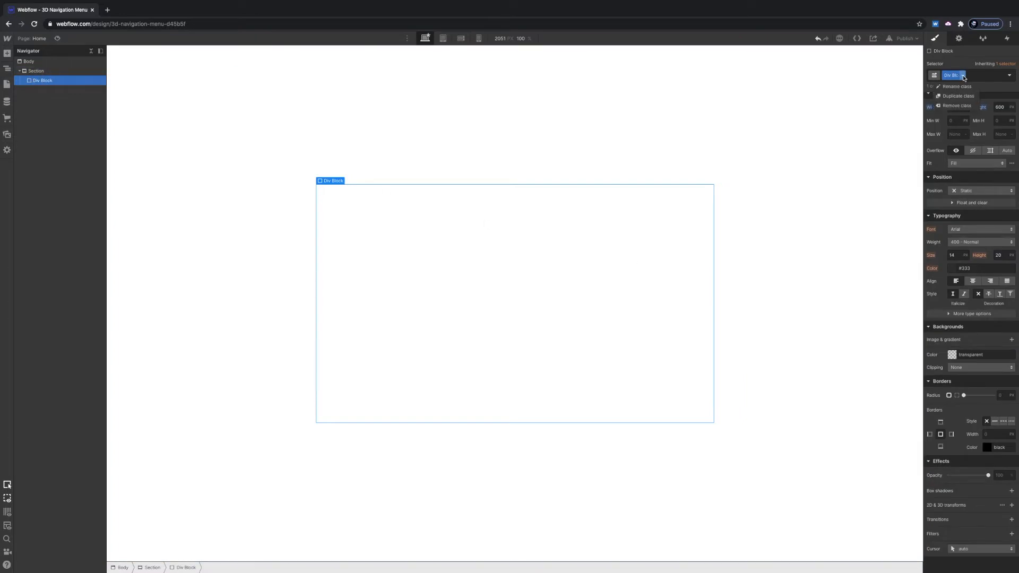
pyautogui.click(959, 106)
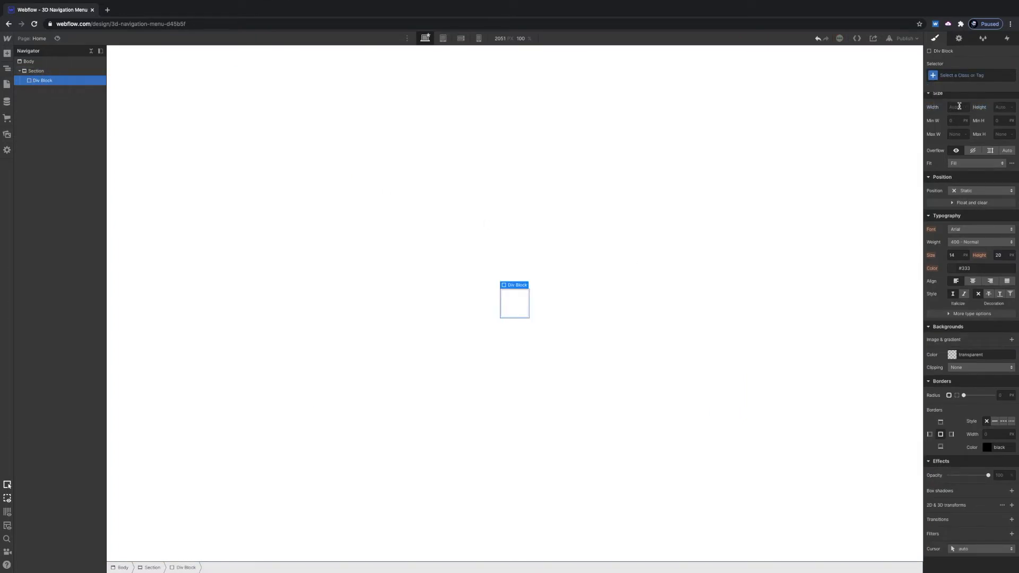
pyautogui.click(964, 76)
pyautogui.write('3D')
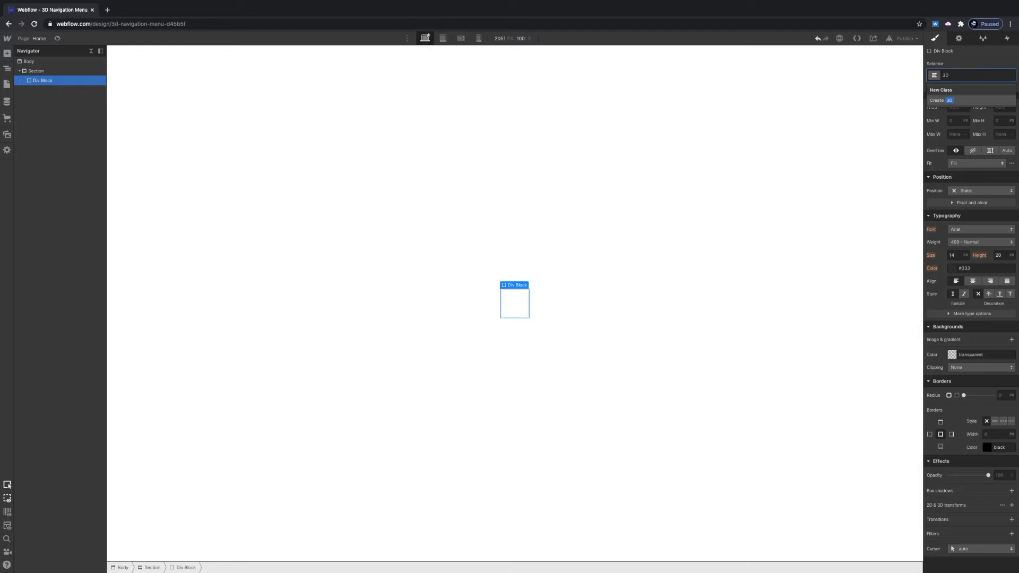
pyautogui.write('-Monitor')
pyautogui.press('Return')
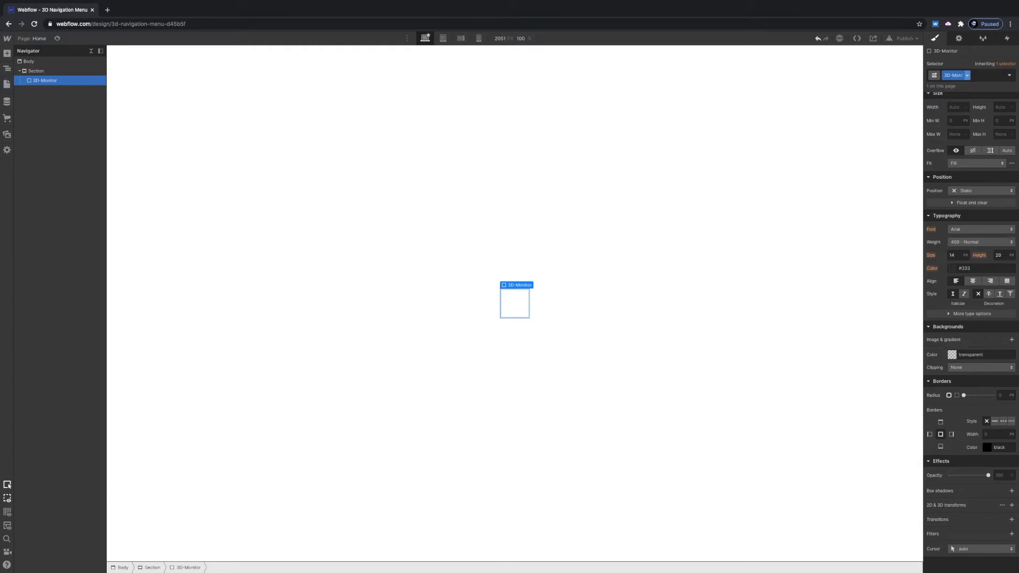
# - Size the 3D-Monitor block 1000 px wide by 600 px high
pyautogui.scroll(3, 976, 151)
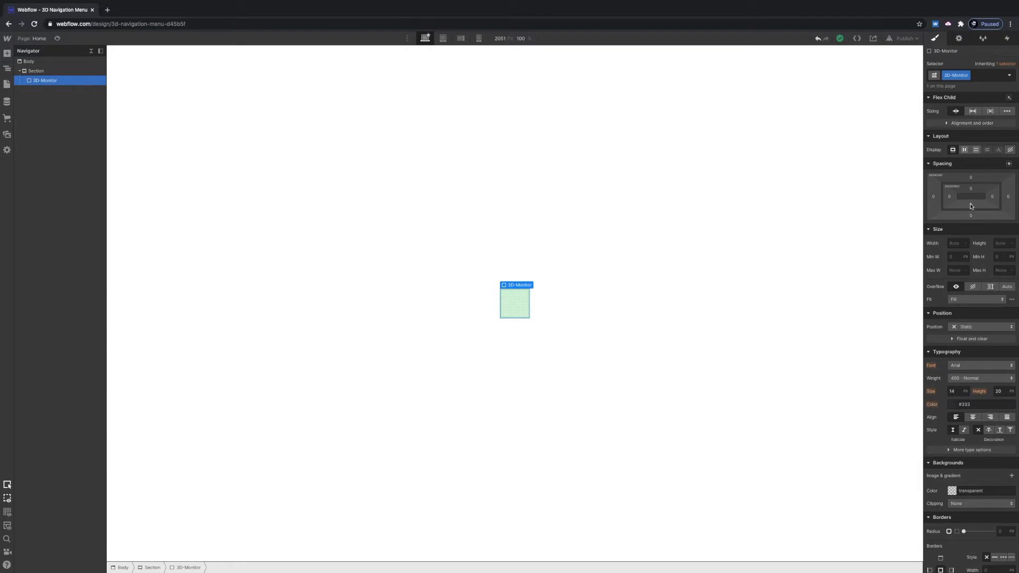
pyautogui.click(956, 244)
pyautogui.write('1000')
pyautogui.press('Return')
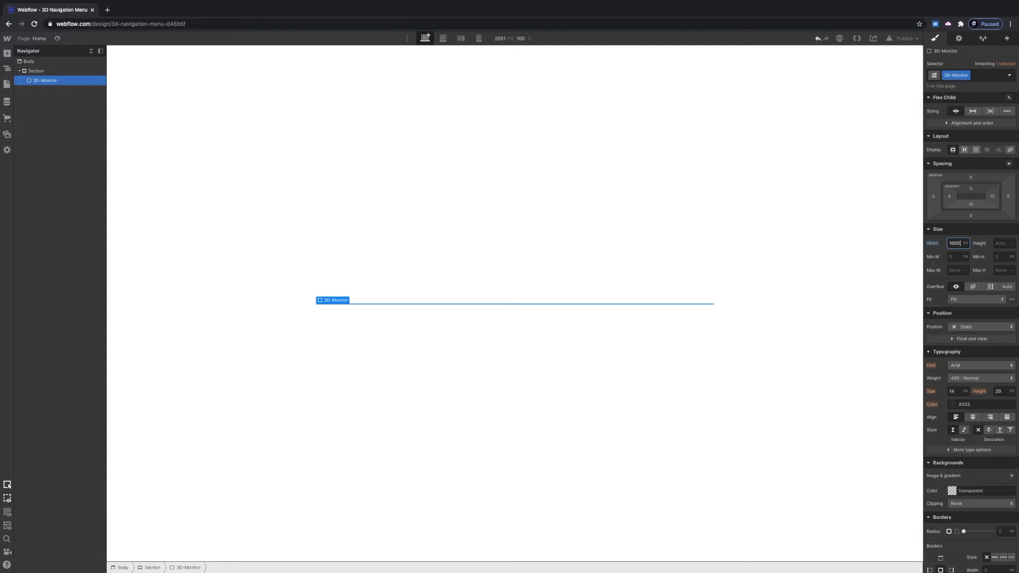
pyautogui.click(997, 242)
pyautogui.write('600')
pyautogui.press('Return')
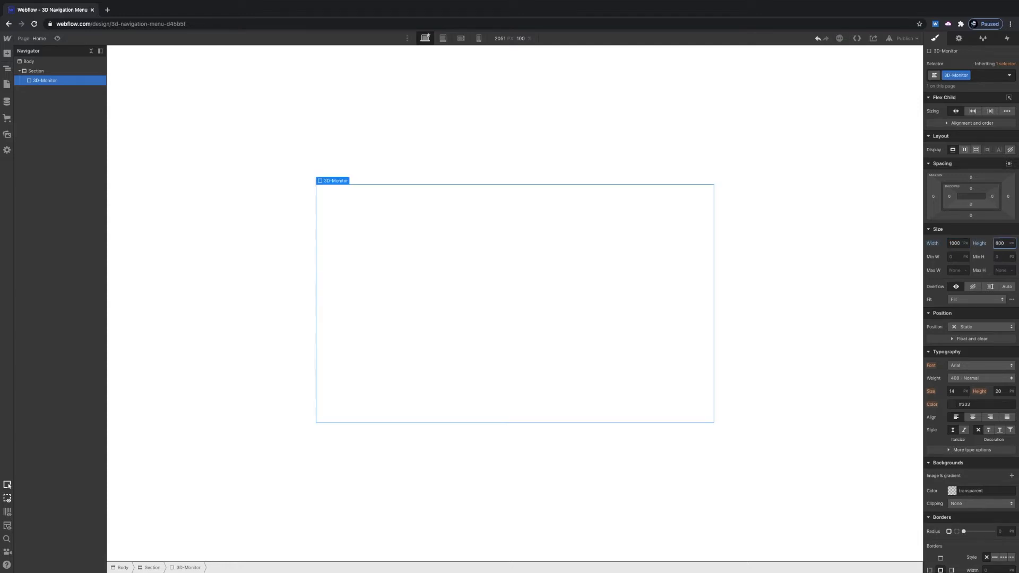
# - Set the children perspective distance of the 3D-Monitor block to 2000 px in its transform settings
pyautogui.scroll(-3, 973, 356)
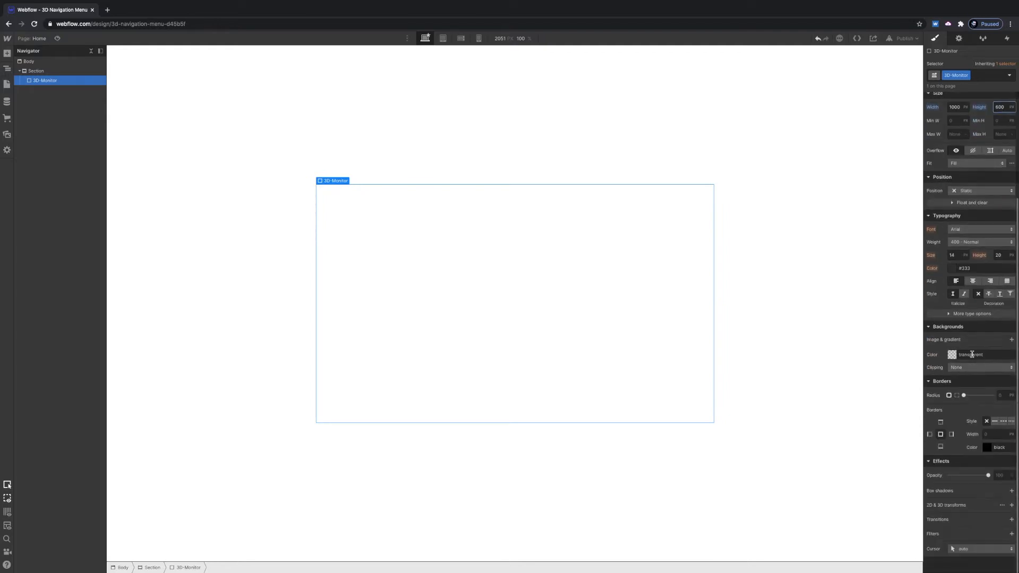
pyautogui.click(1002, 506)
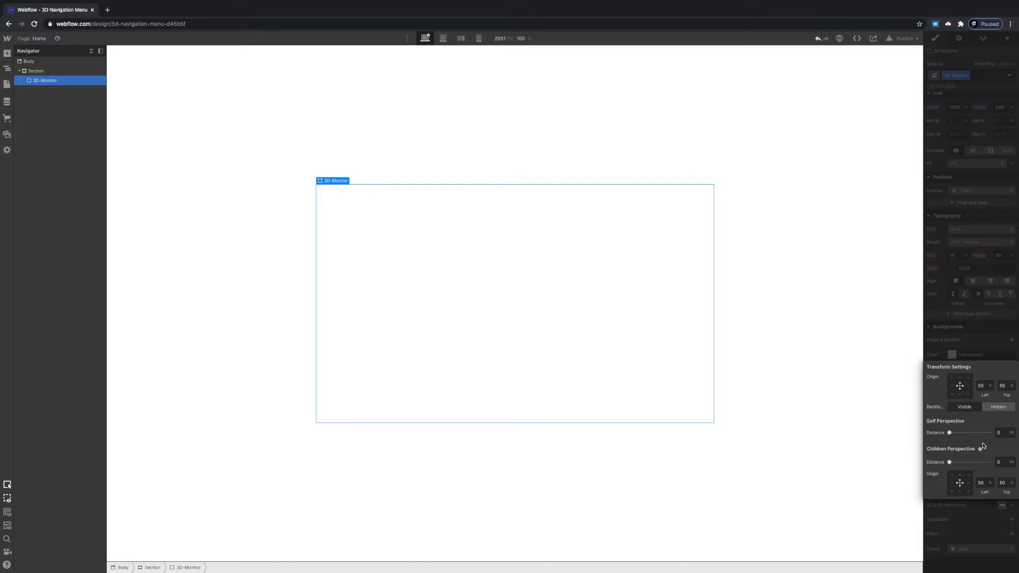
pyautogui.click(1002, 462)
pyautogui.write('1000')
pyautogui.hotkey('ctrl', 'a')
pyautogui.write('2000')
pyautogui.press('Return')
pyautogui.click(943, 334)
pyautogui.click(942, 333)
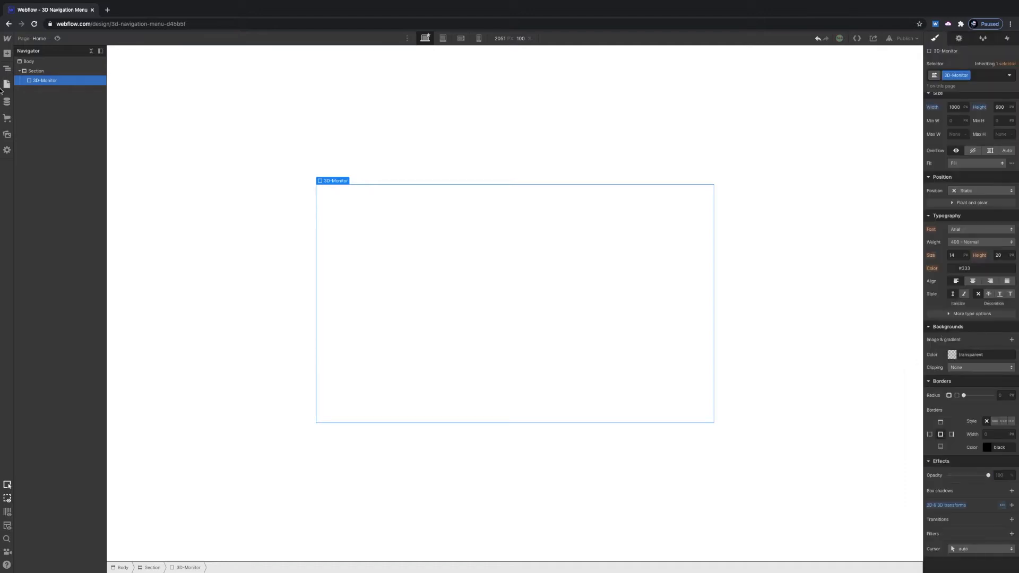
# - Add a link block inside the 3D-Monitor block and place a text block within that link block
pyautogui.click(7, 54)
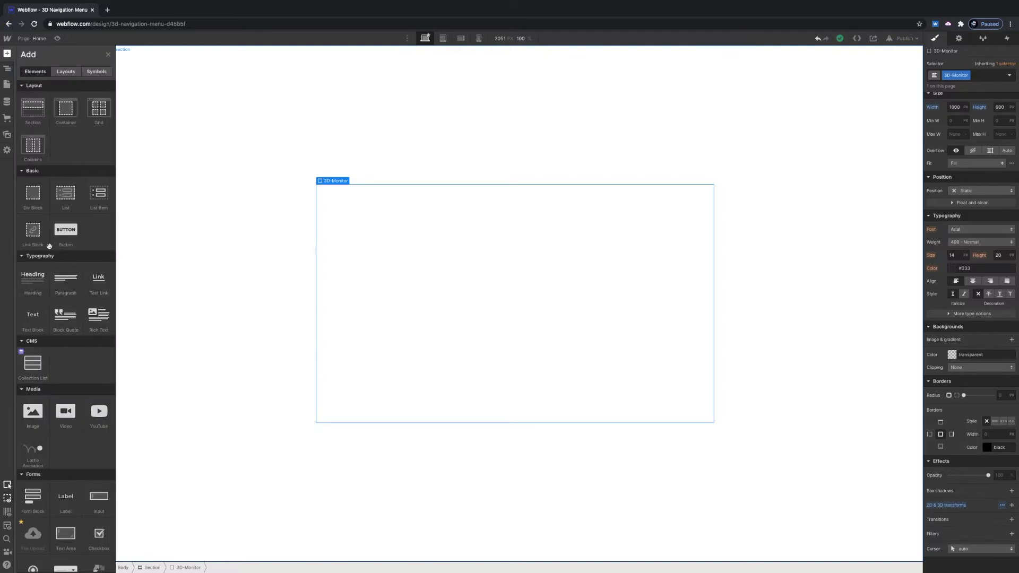
pyautogui.click(35, 234)
pyautogui.click(42, 91)
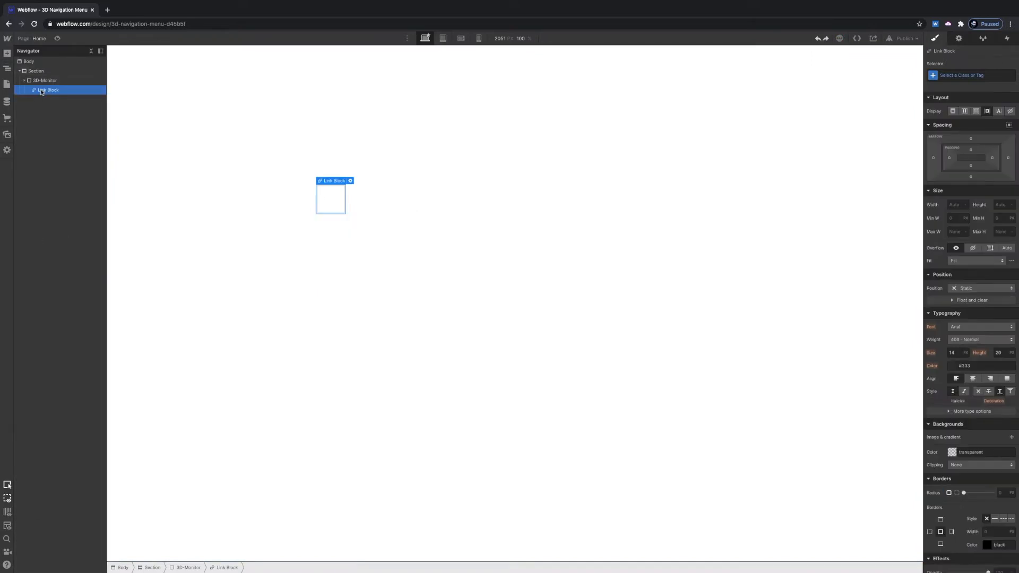
pyautogui.click(7, 54)
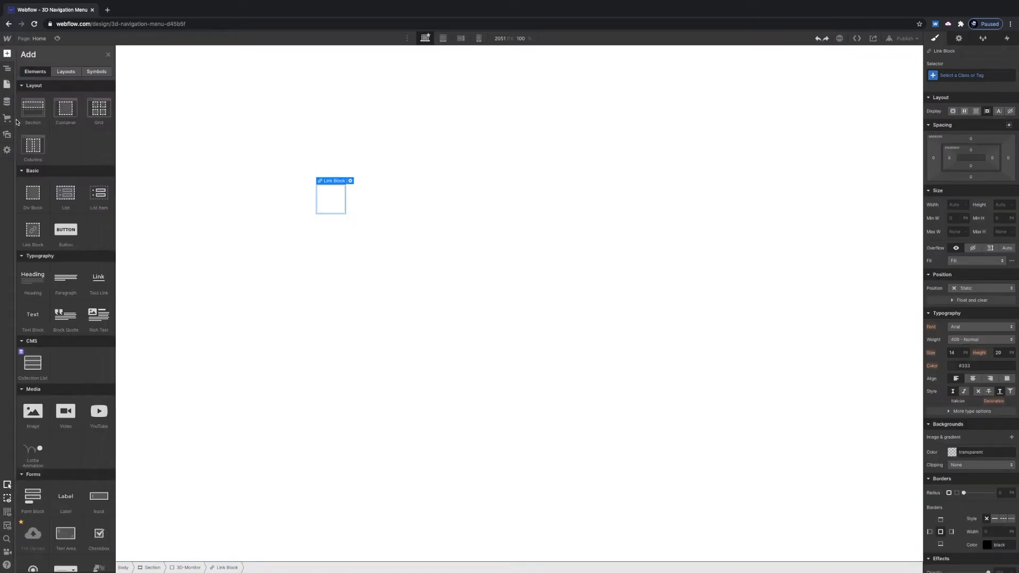
pyautogui.click(35, 322)
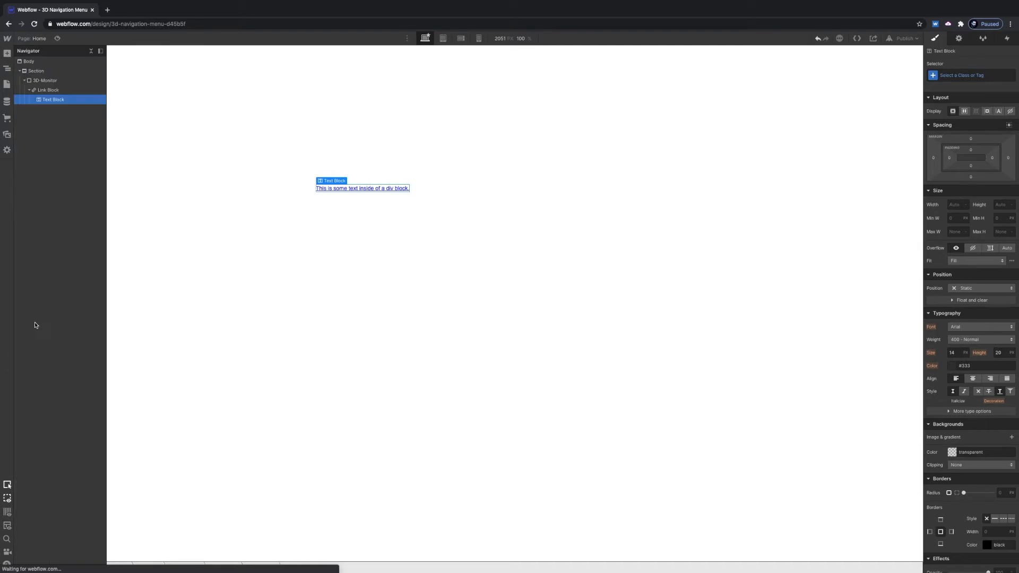
# - Give the text block inside the link block a new class named 3D text
pyautogui.click(987, 77)
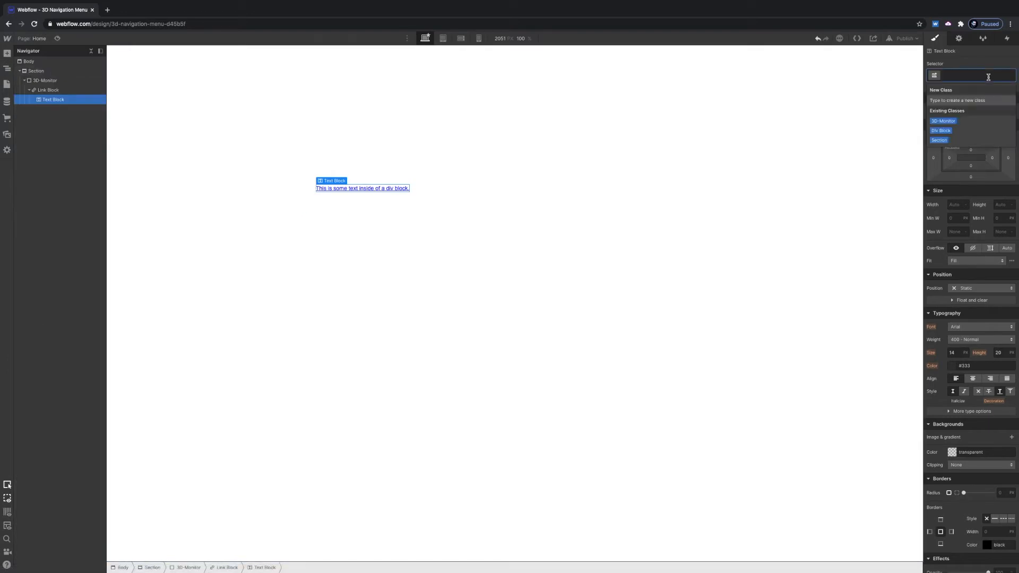
pyautogui.write('3')
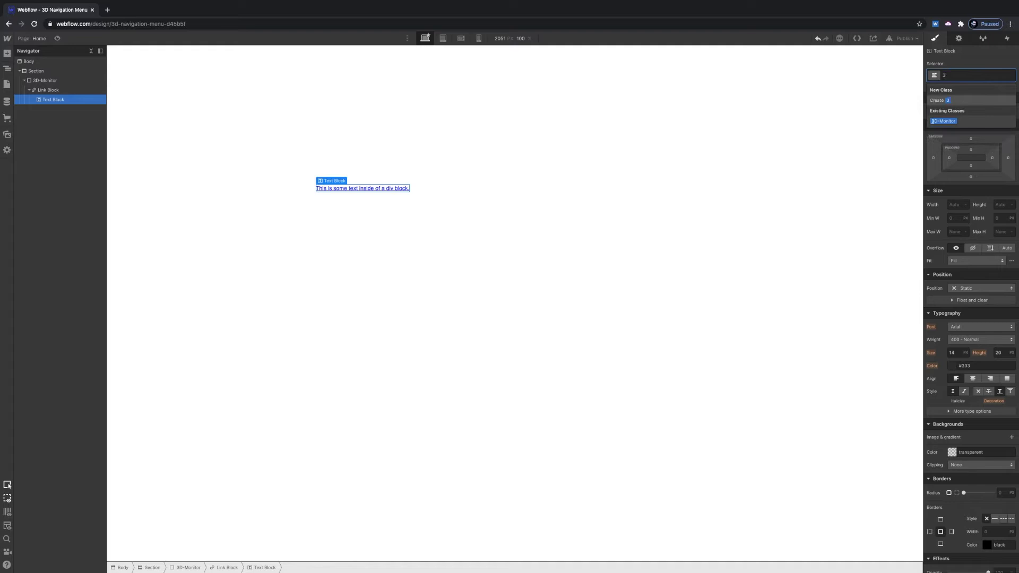
pyautogui.write('D text')
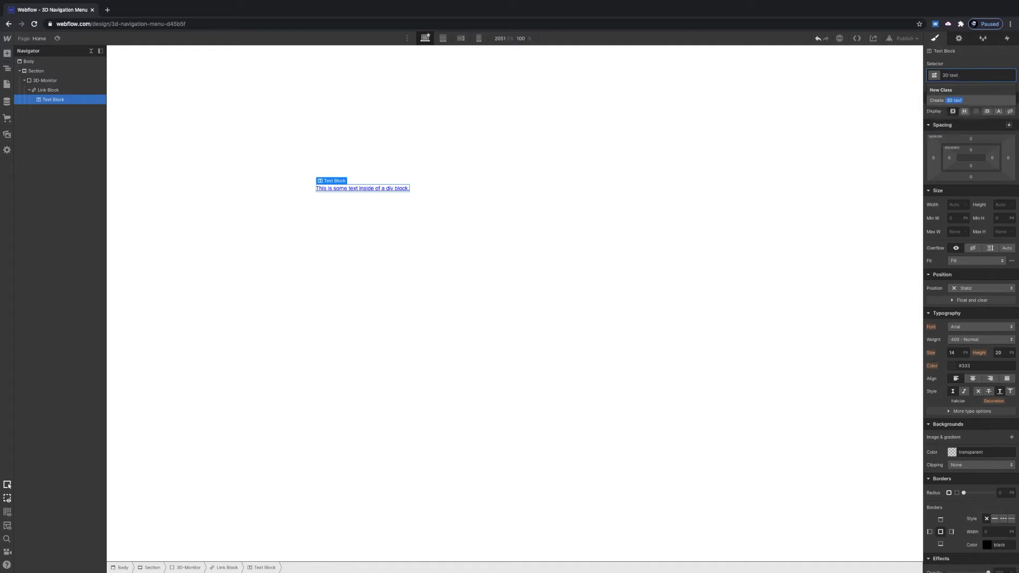
pyautogui.press('Return')
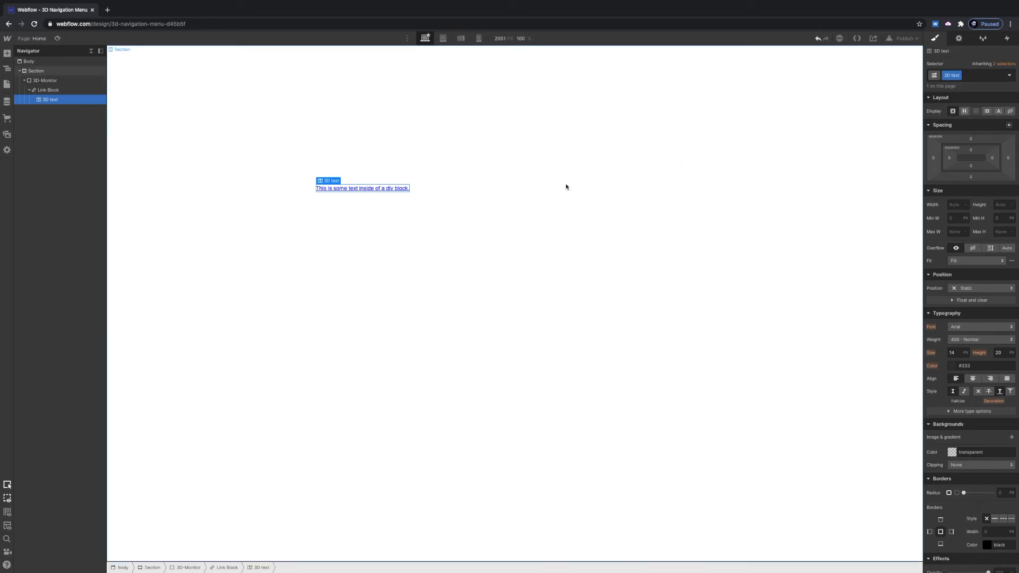
# - Replace the placeholder text of the 3D text block with "Home"
pyautogui.doubleClick(388, 189)
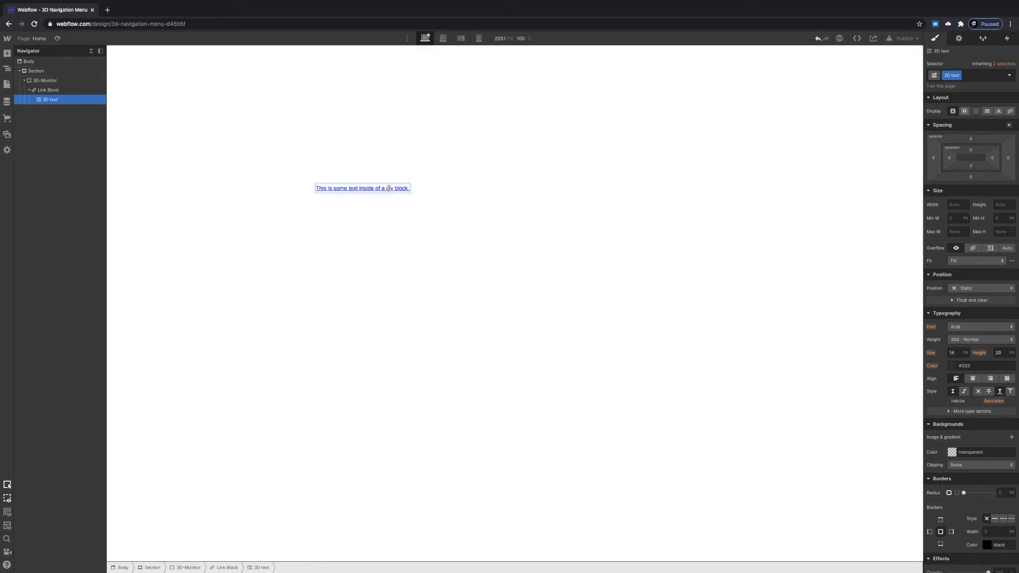
pyautogui.hotkey('ctrl', 'a')
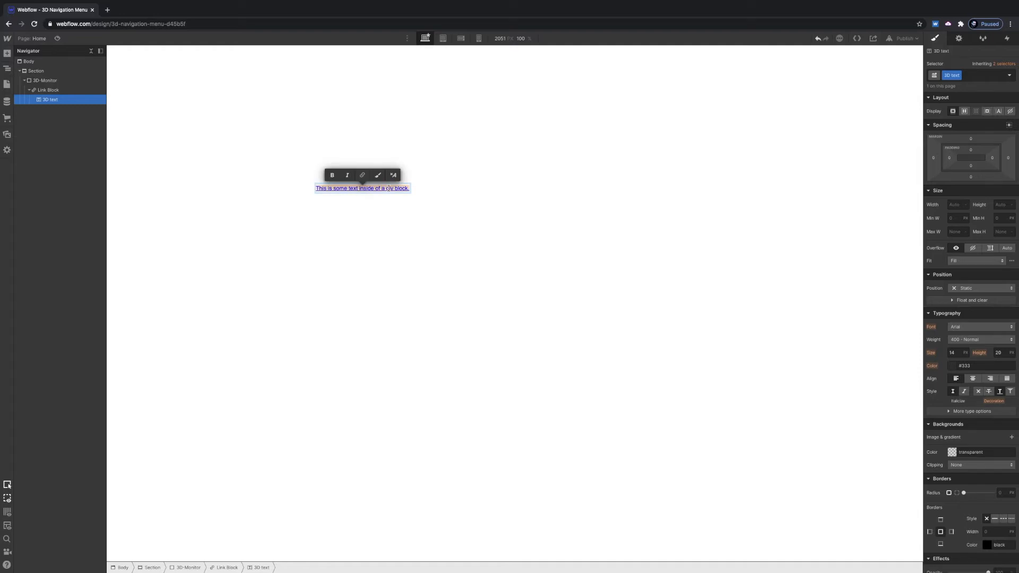
pyautogui.write('HO')
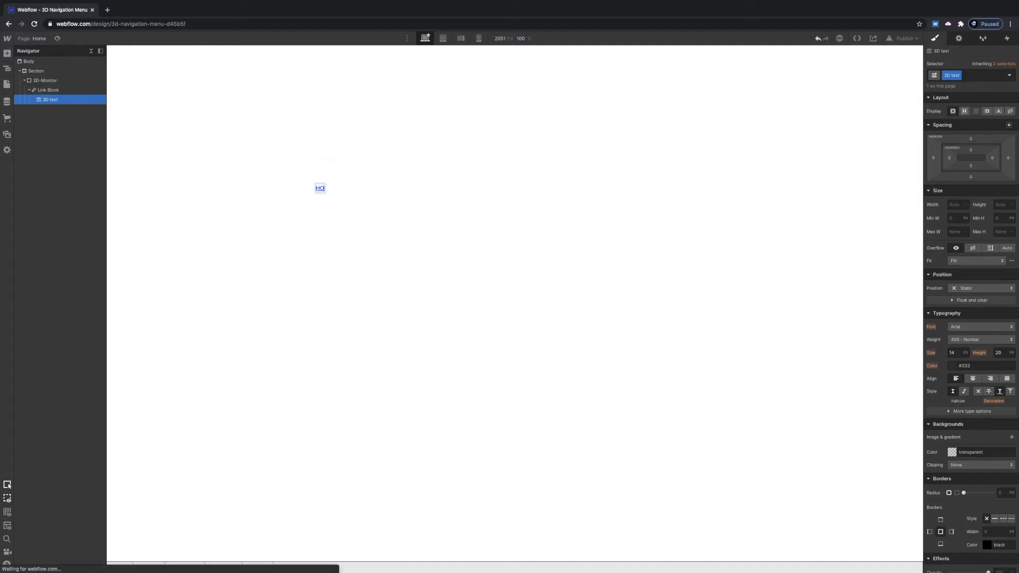
pyautogui.press('BackSpace')
pyautogui.write('me')
pyautogui.press('BackSpace')
pyautogui.press('BackSpace')
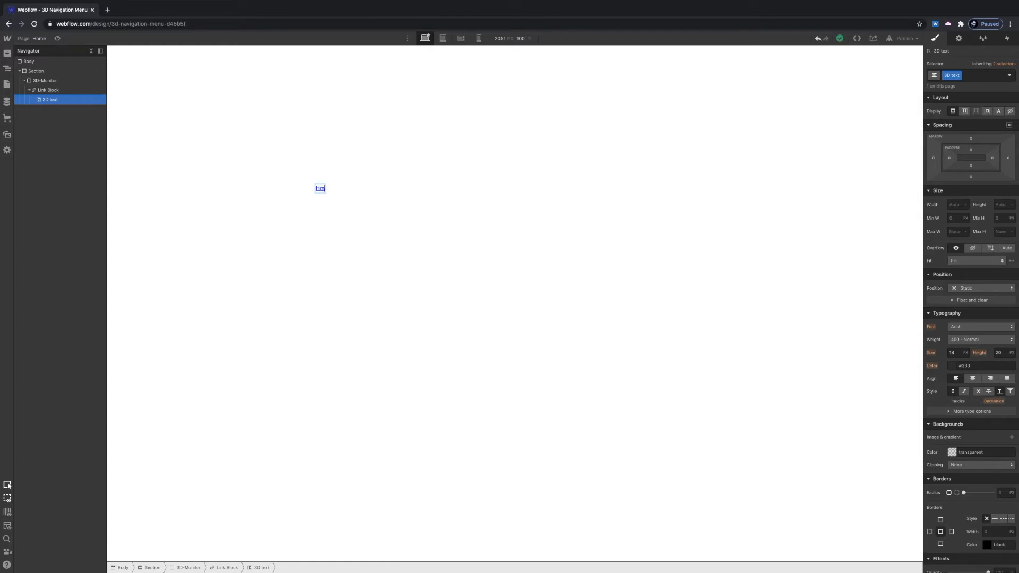
pyautogui.write('ome')
# - Set the font color of the 3D text block to dark grey #1a1a1a
pyautogui.scroll(-3, 960, 286)
pyautogui.click(961, 286)
pyautogui.click(926, 346)
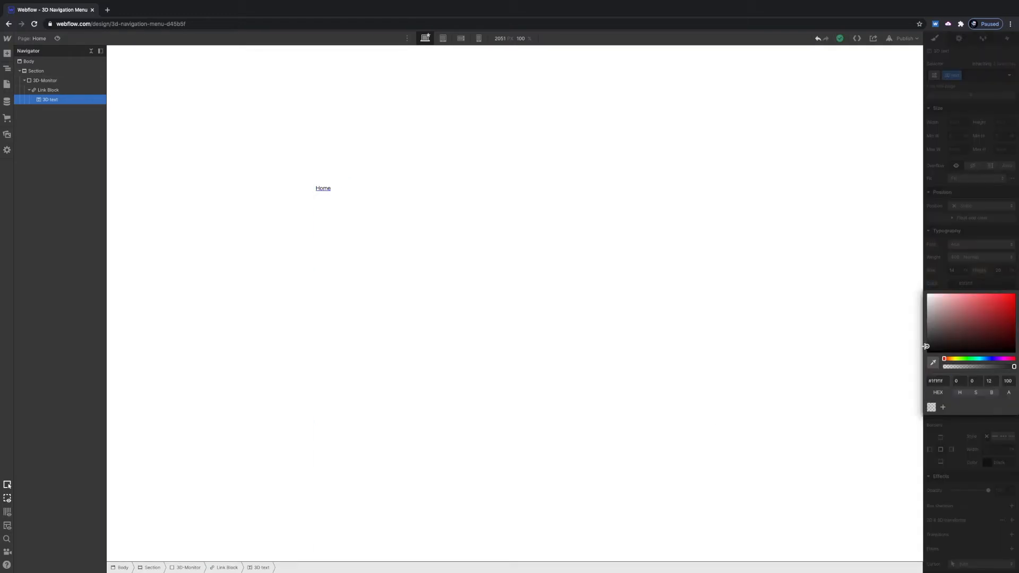
pyautogui.moveTo(926, 345); pyautogui.dragTo(925, 347)
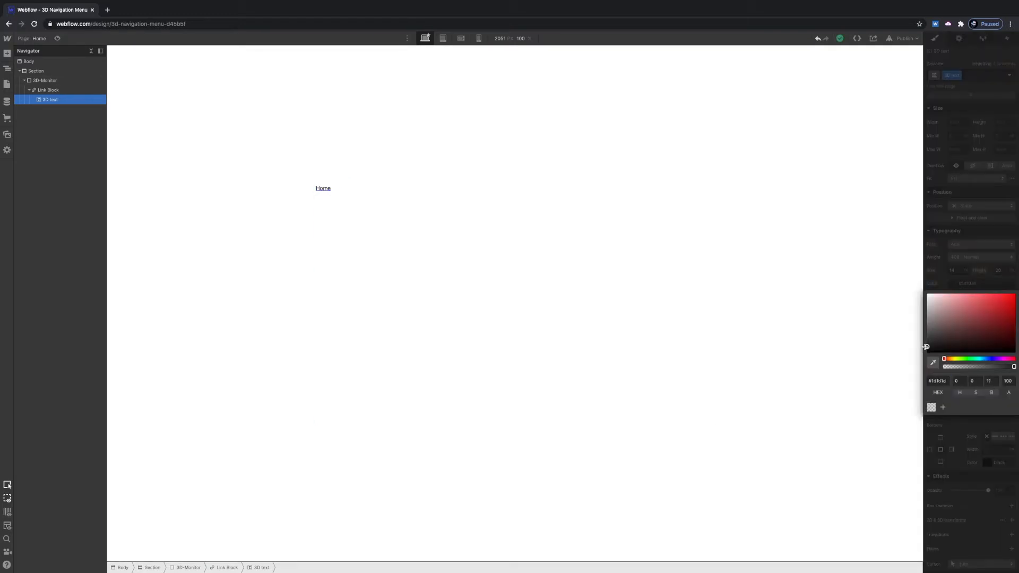
pyautogui.click(959, 267)
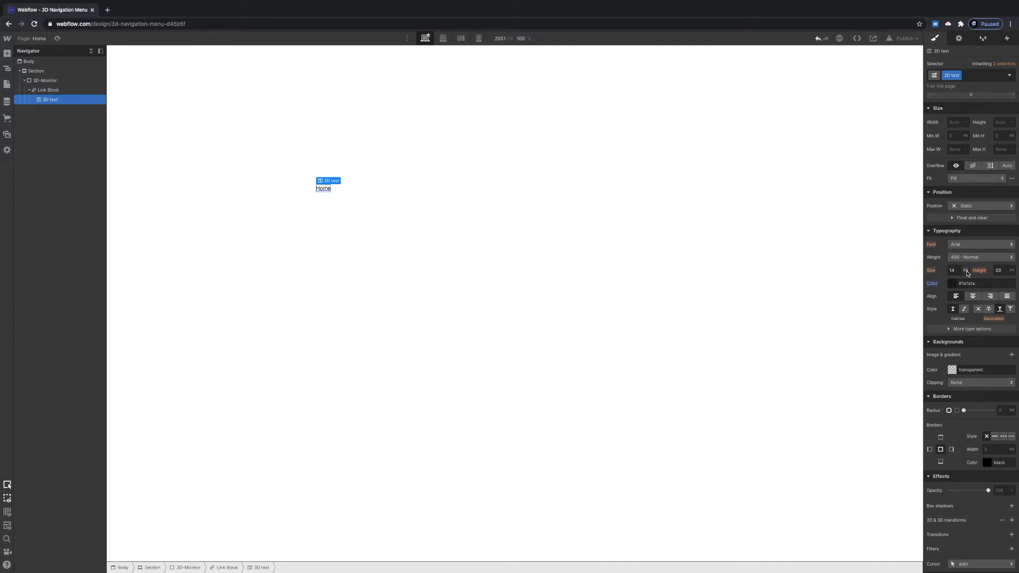
# - Remove the link block's text decoration and set its padding to 20 px on both sides and 15 px above and below
pyautogui.click(46, 89)
pyautogui.click(978, 309)
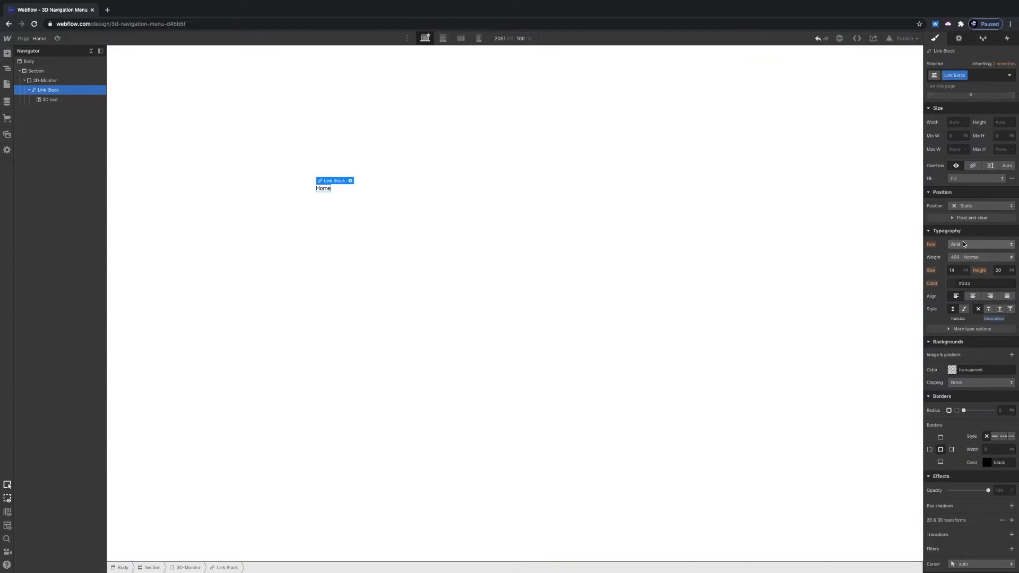
pyautogui.scroll(3, 962, 241)
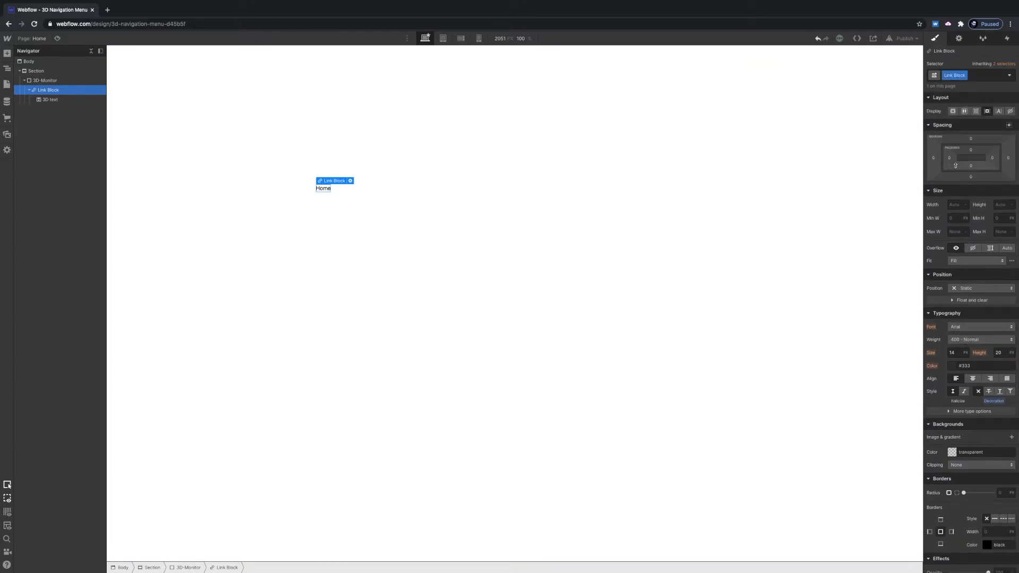
pyautogui.moveTo(949, 159); pyautogui.dragTo(958, 157)
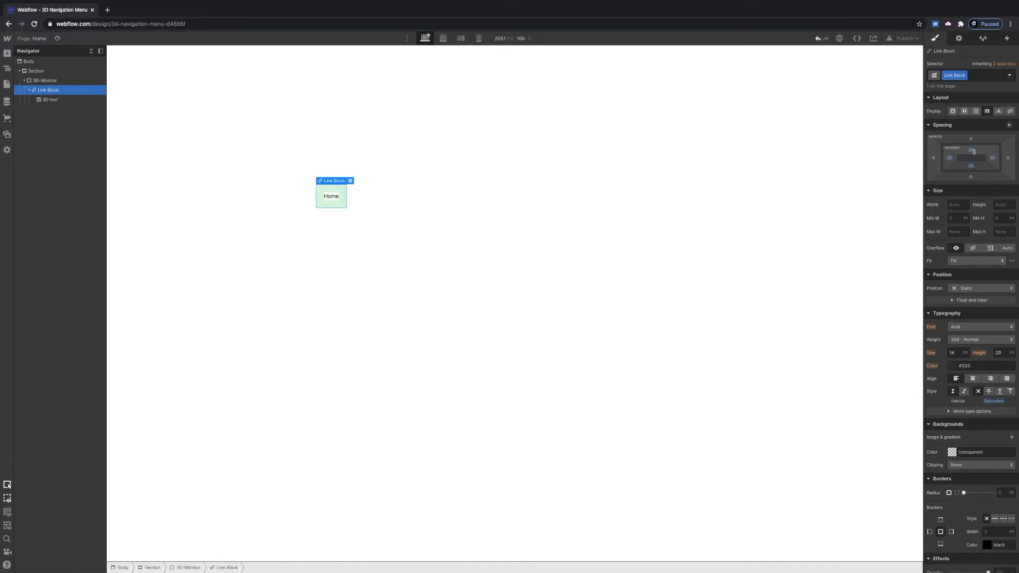
pyautogui.moveTo(971, 152); pyautogui.dragTo(977, 150)
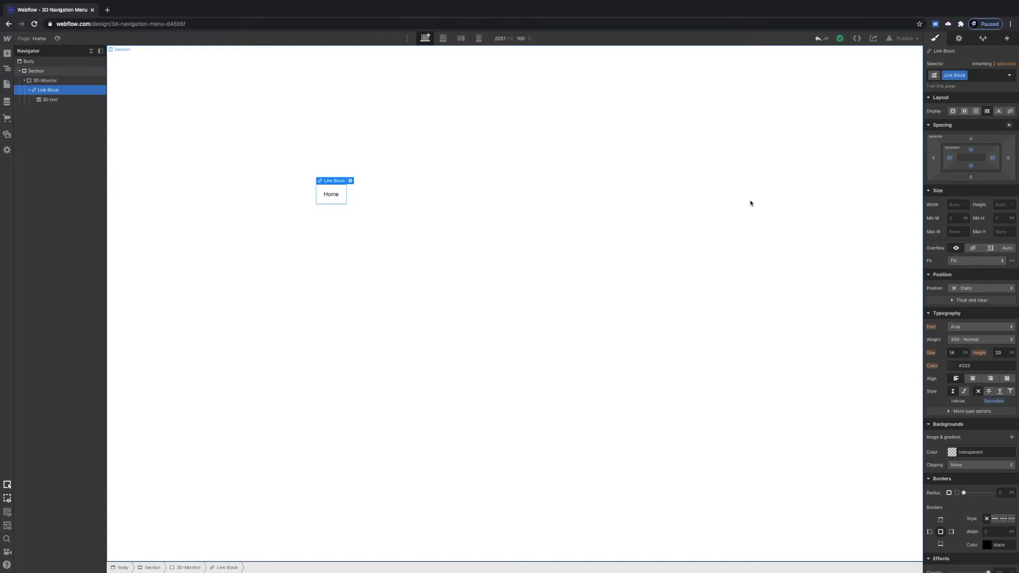
# - Set the font size of the Home text block to 24 px
pyautogui.click(333, 196)
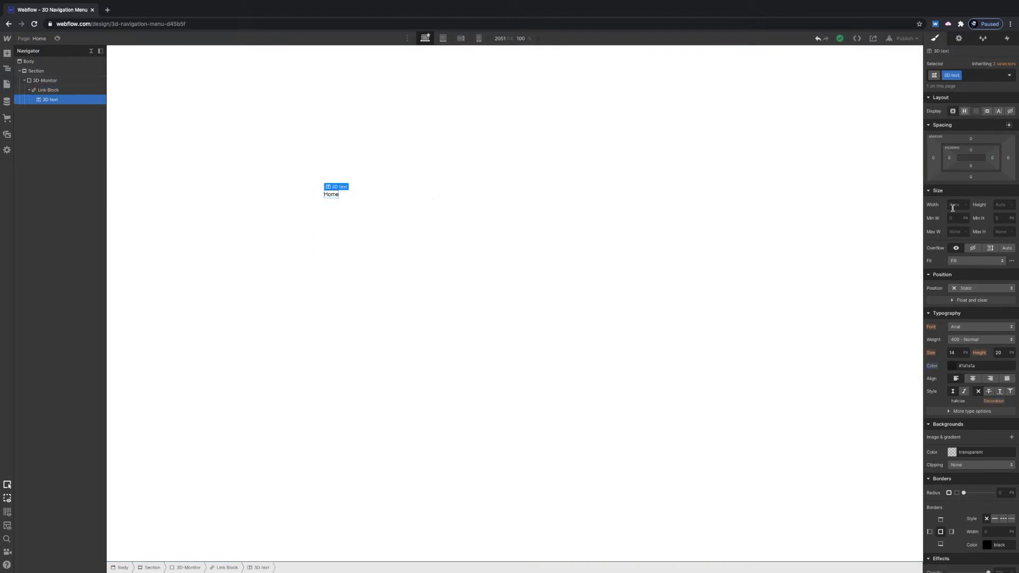
pyautogui.scroll(-1, 958, 357)
pyautogui.click(955, 298)
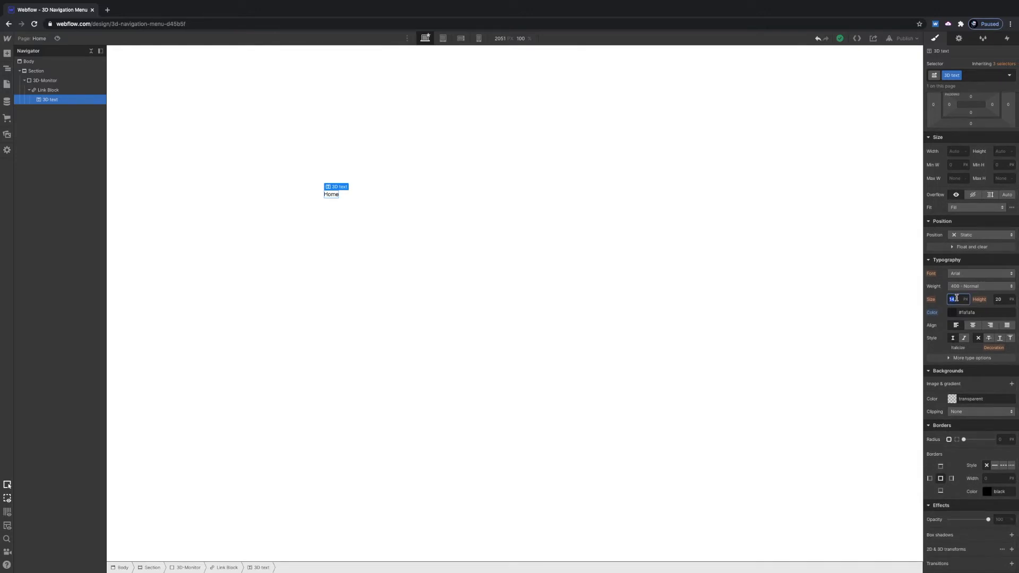
pyautogui.write('20')
pyautogui.press('Return')
pyautogui.moveTo(960, 299); pyautogui.dragTo(948, 299)
pyautogui.write('24')
pyautogui.press('Return')
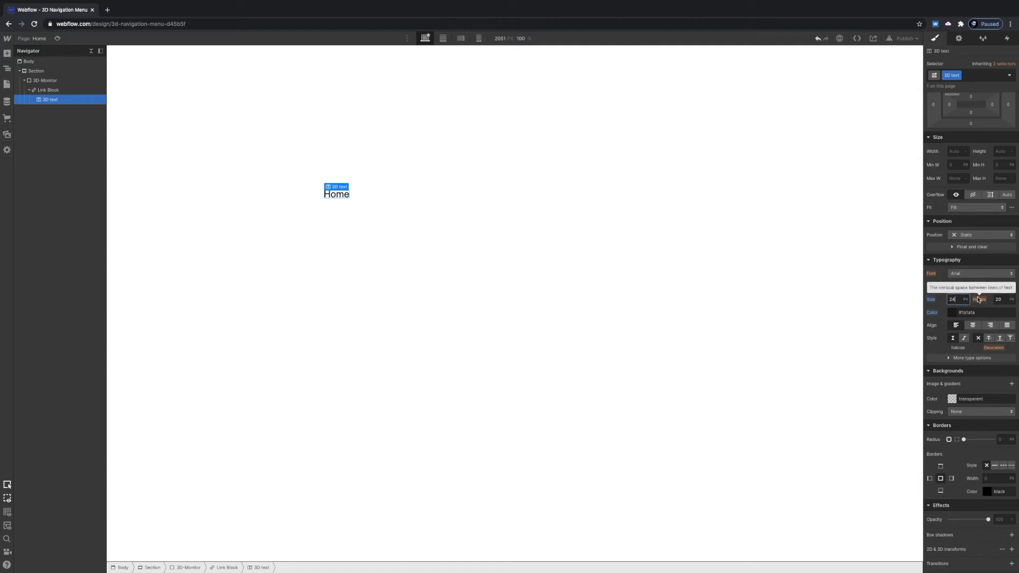
# - Increase the link block's padding to 30 px on both sides and 25 px above and below
pyautogui.click(47, 91)
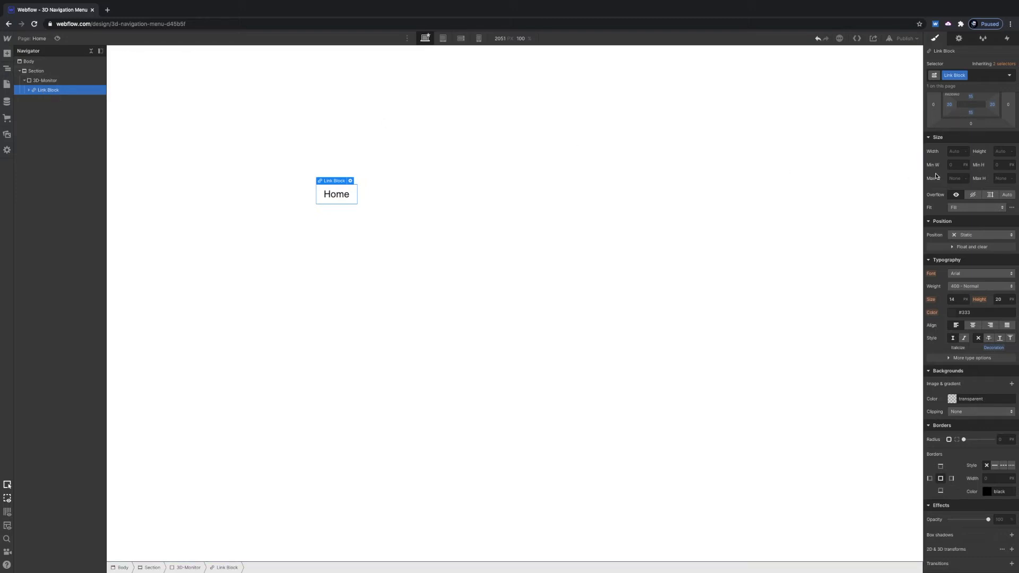
pyautogui.scroll(2, 963, 136)
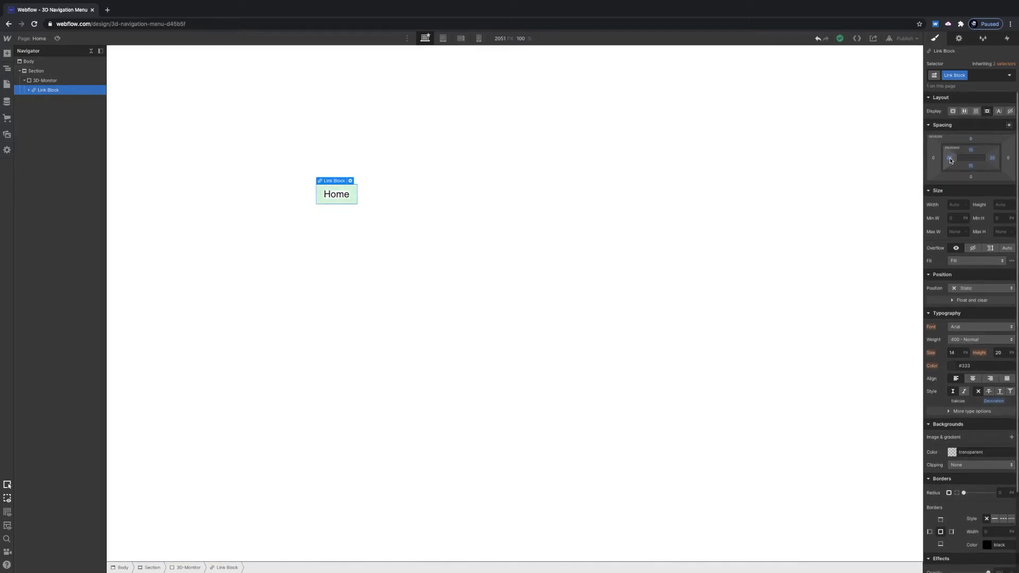
pyautogui.moveTo(950, 160); pyautogui.dragTo(954, 157)
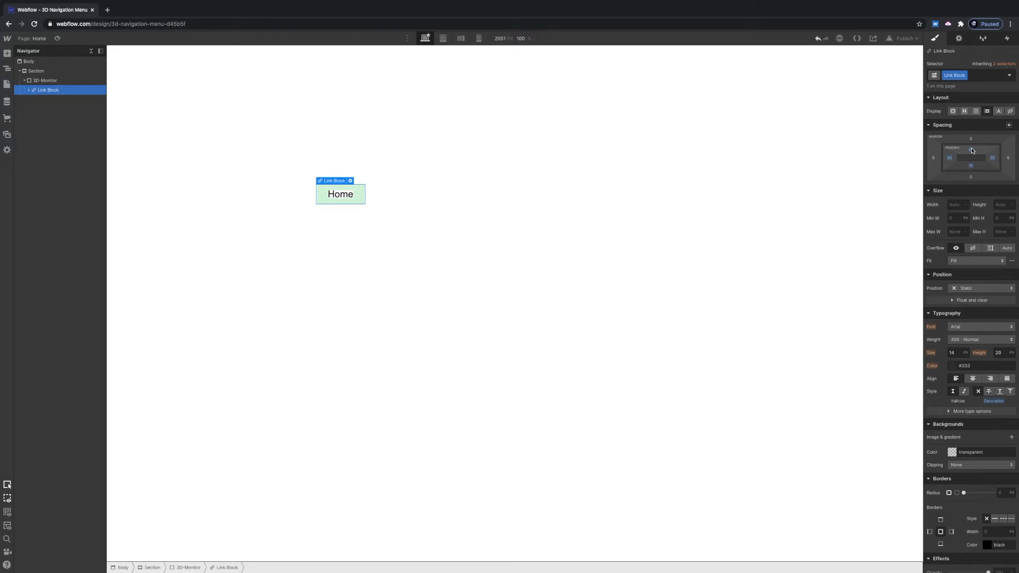
pyautogui.moveTo(972, 151); pyautogui.dragTo(977, 153)
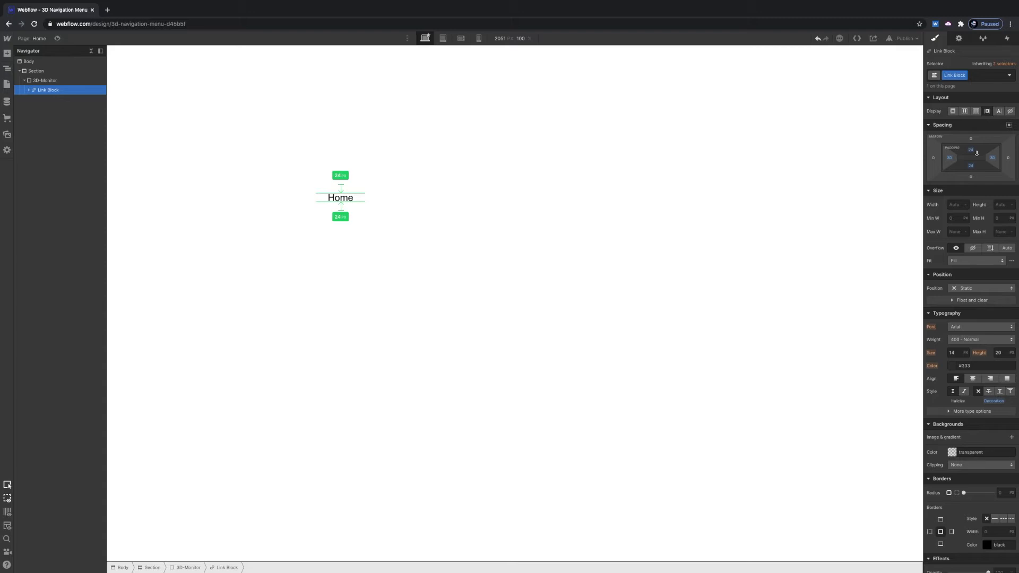
pyautogui.moveTo(976, 153); pyautogui.dragTo(976, 153)
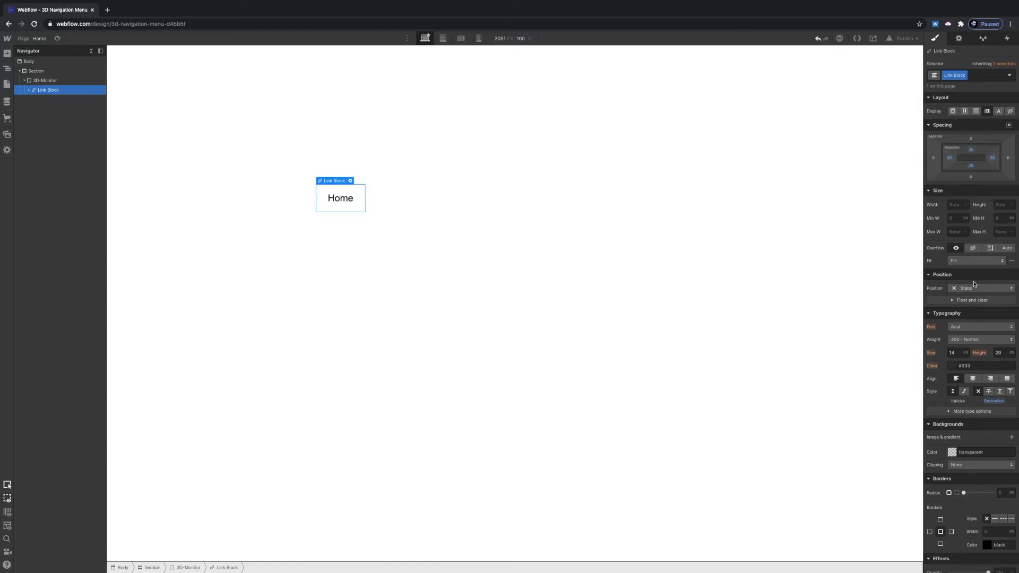
# - Add a div block inside the 3D-Monitor block and nest the link block within it
pyautogui.scroll(-2, 974, 284)
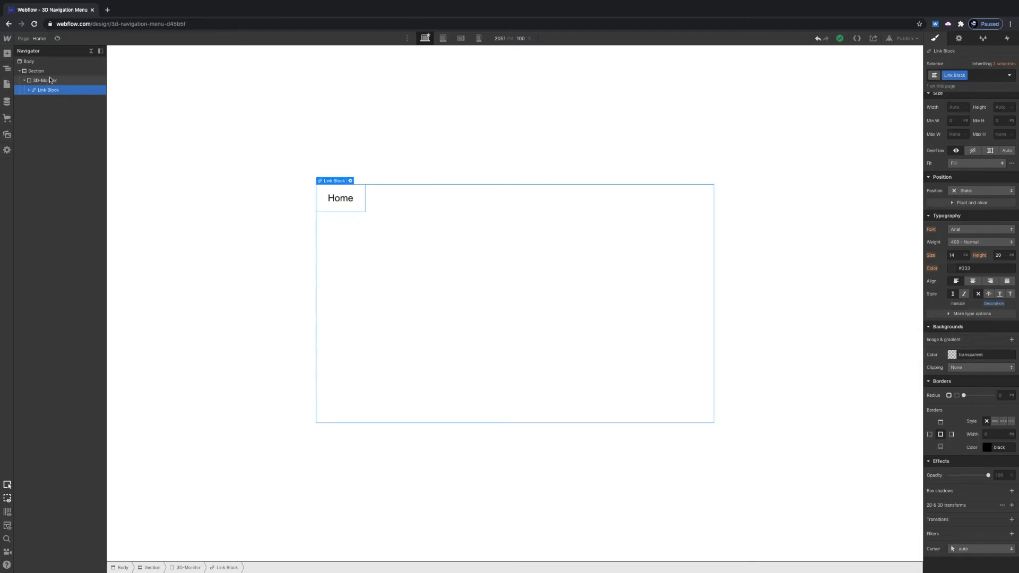
pyautogui.click(50, 79)
pyautogui.click(7, 53)
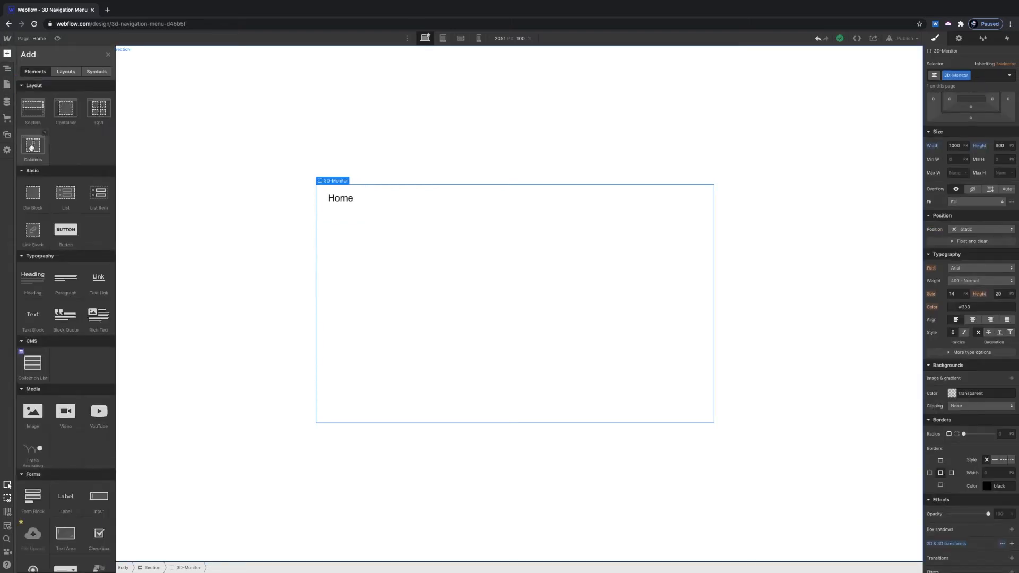
pyautogui.click(35, 198)
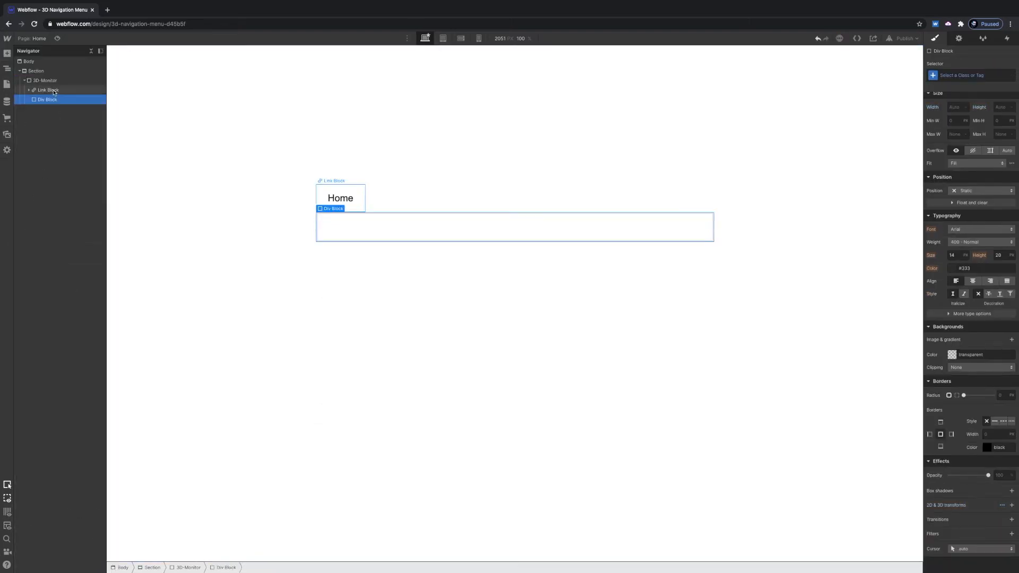
pyautogui.moveTo(47, 90); pyautogui.dragTo(55, 94)
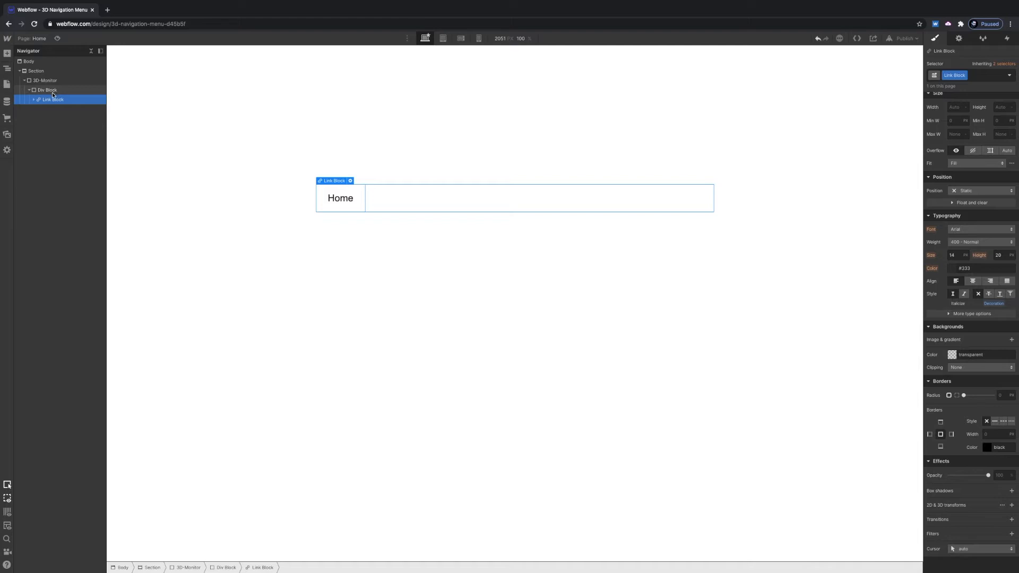
# - Give the div block that wraps the link block a new class named Link Container
pyautogui.click(56, 91)
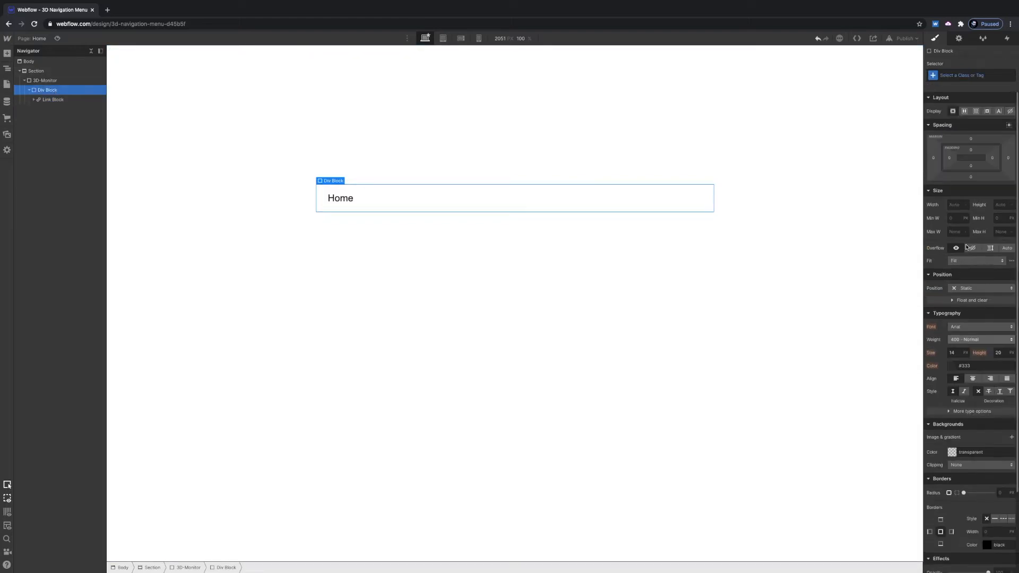
pyautogui.click(959, 76)
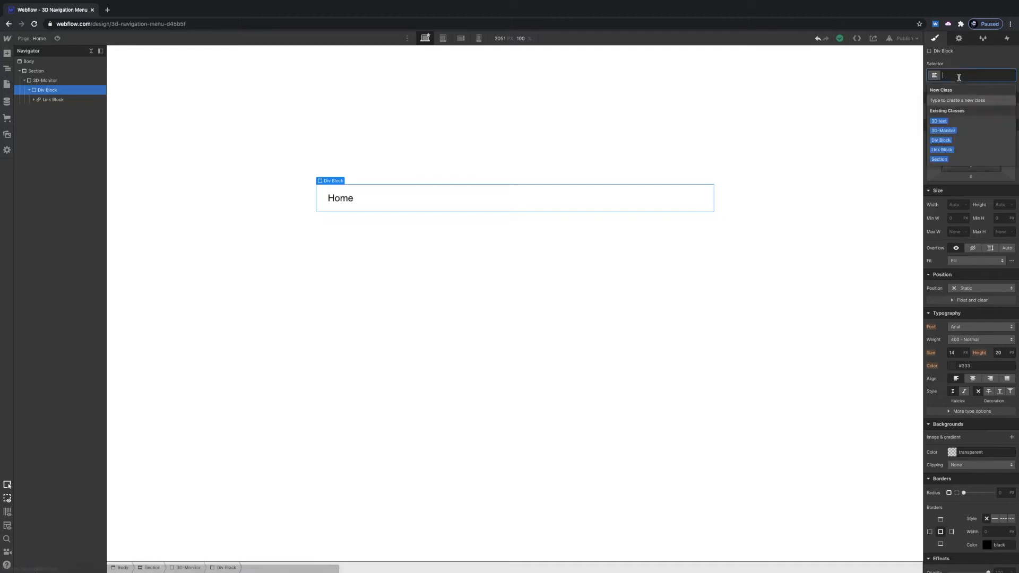
pyautogui.write('Link')
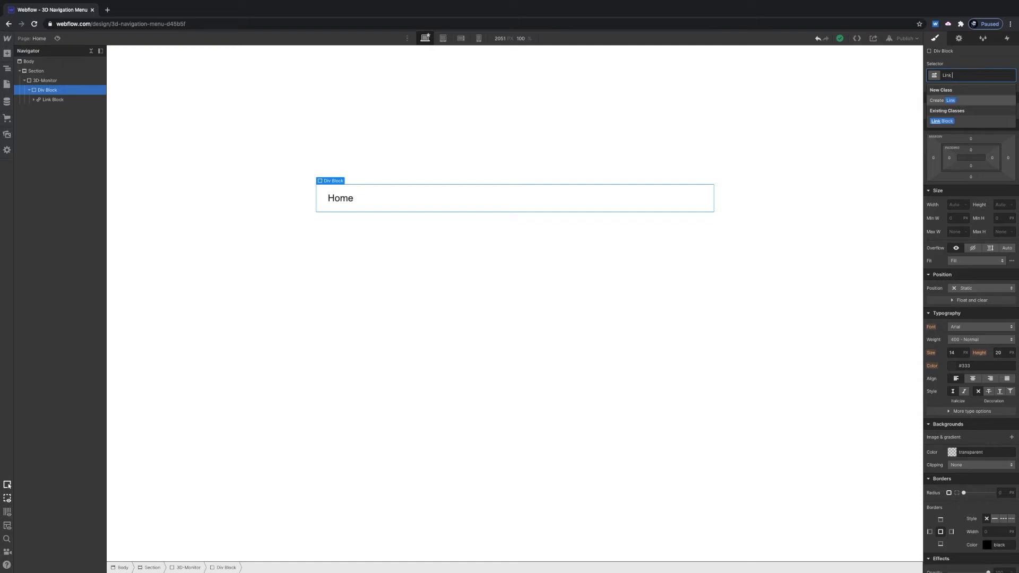
pyautogui.write(' Con')
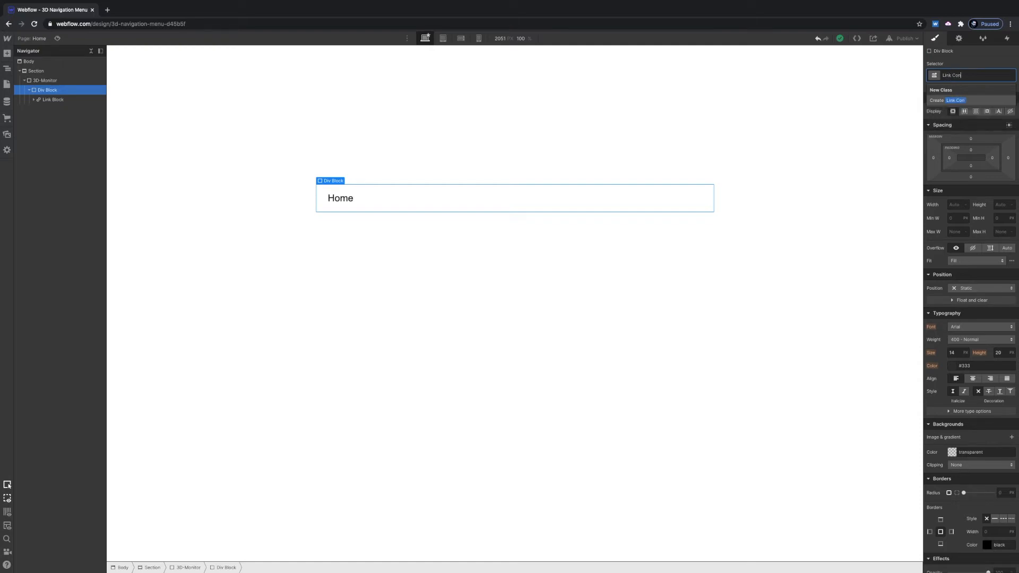
pyautogui.write('tainer')
pyautogui.press('Return')
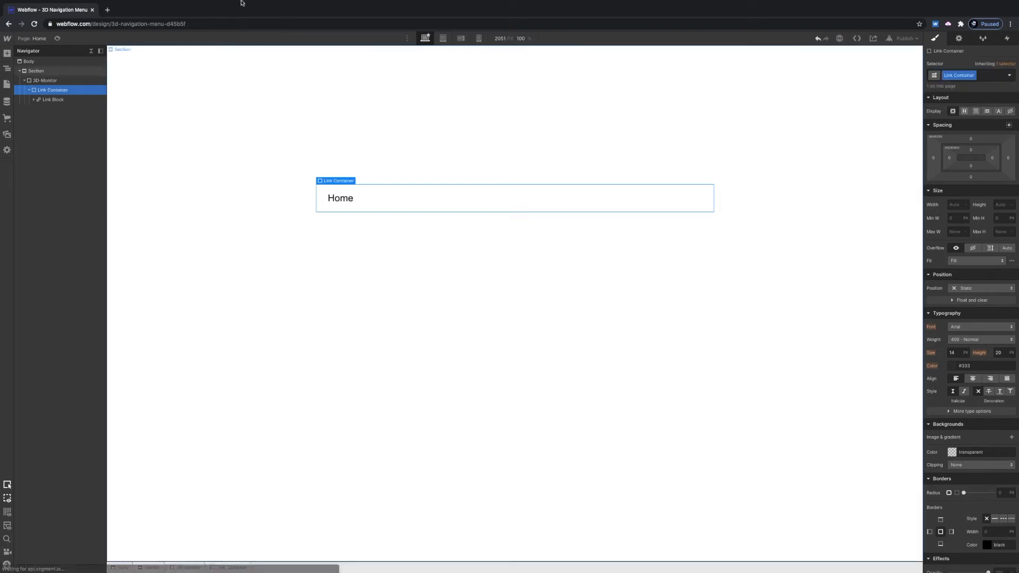
# - Set the 3D-Monitor block to a horizontal flex layout with its children aligned to the start
pyautogui.click(75, 81)
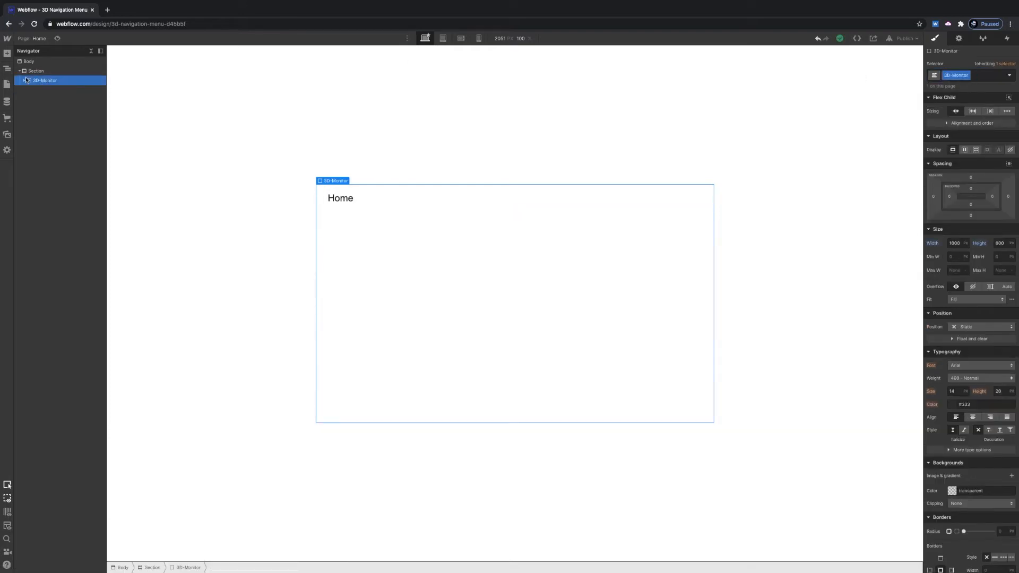
pyautogui.click(963, 150)
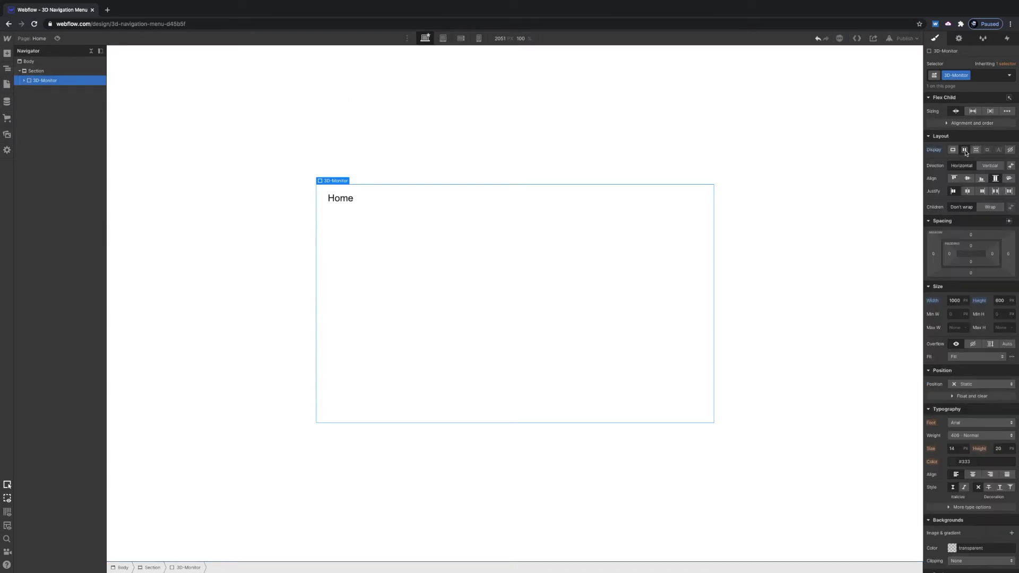
pyautogui.click(967, 179)
pyautogui.click(954, 180)
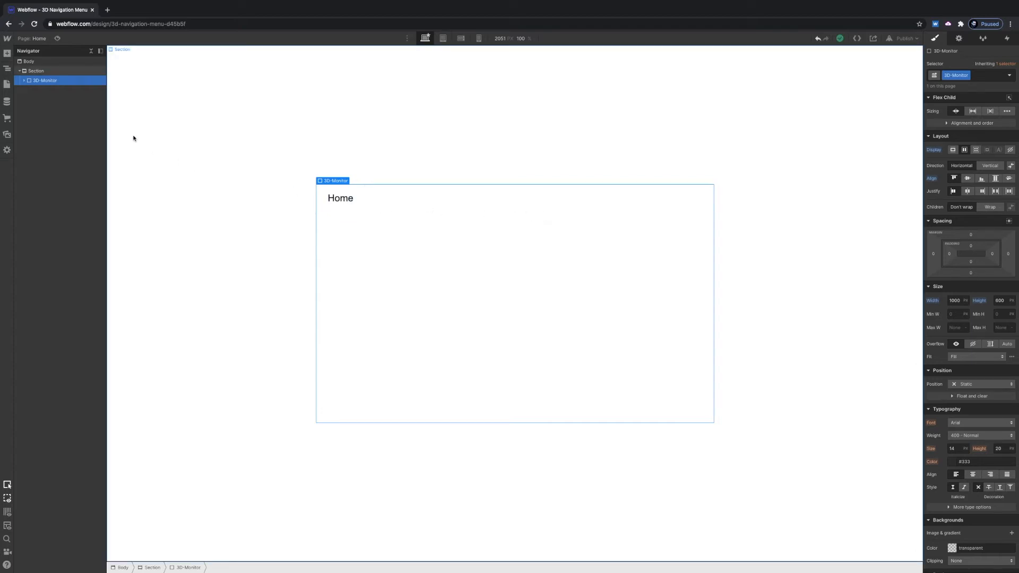
# - Add a linear gradient background to the Home link block and set its angle to 0 degrees
pyautogui.click(24, 81)
pyautogui.click(29, 91)
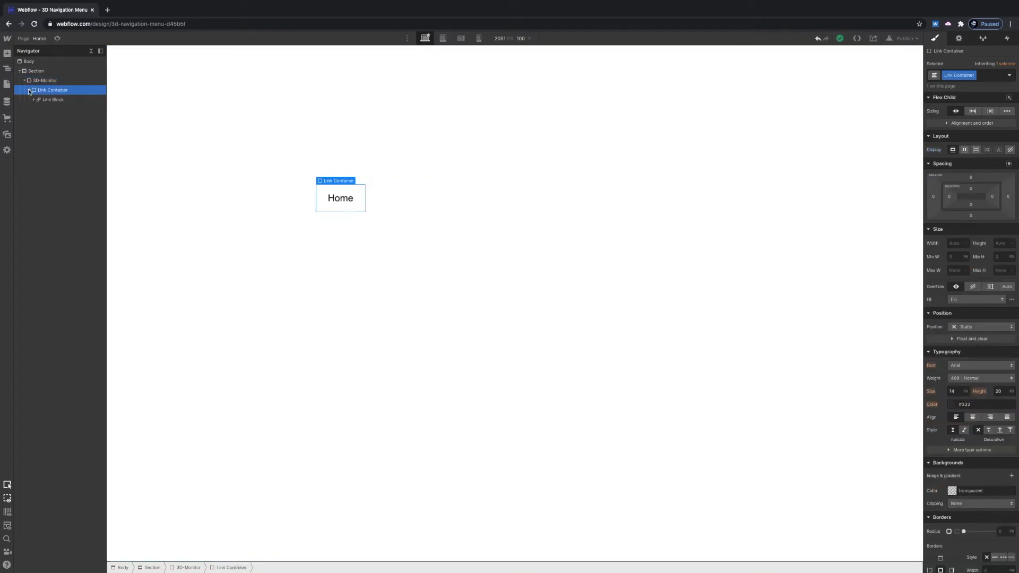
pyautogui.click(50, 101)
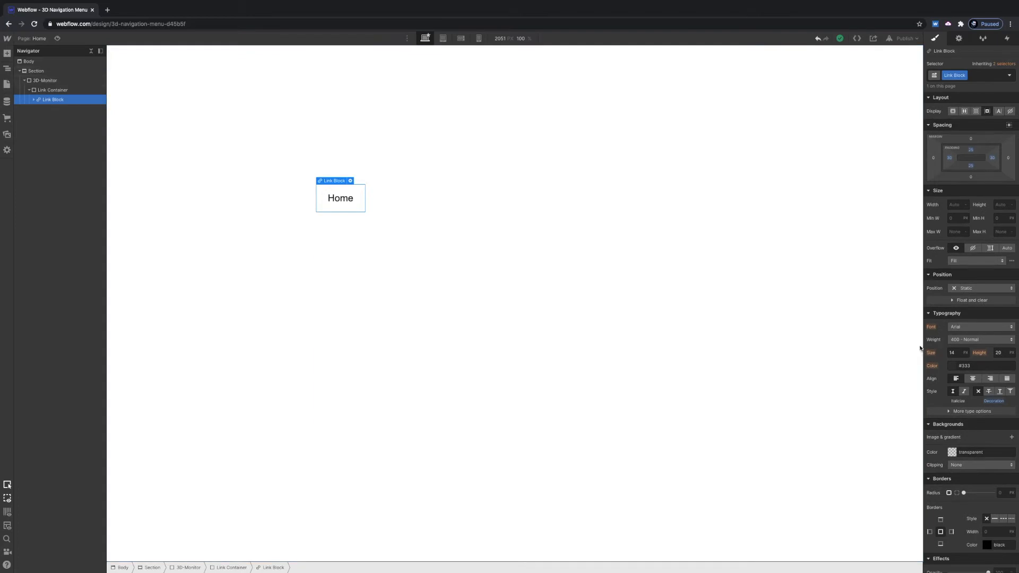
pyautogui.scroll(-2, 932, 358)
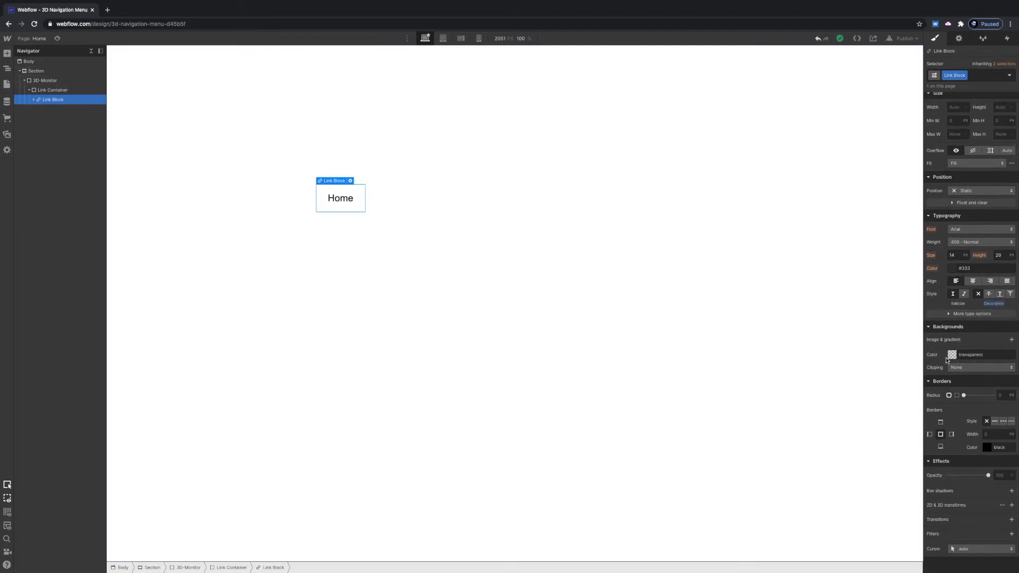
pyautogui.click(1011, 341)
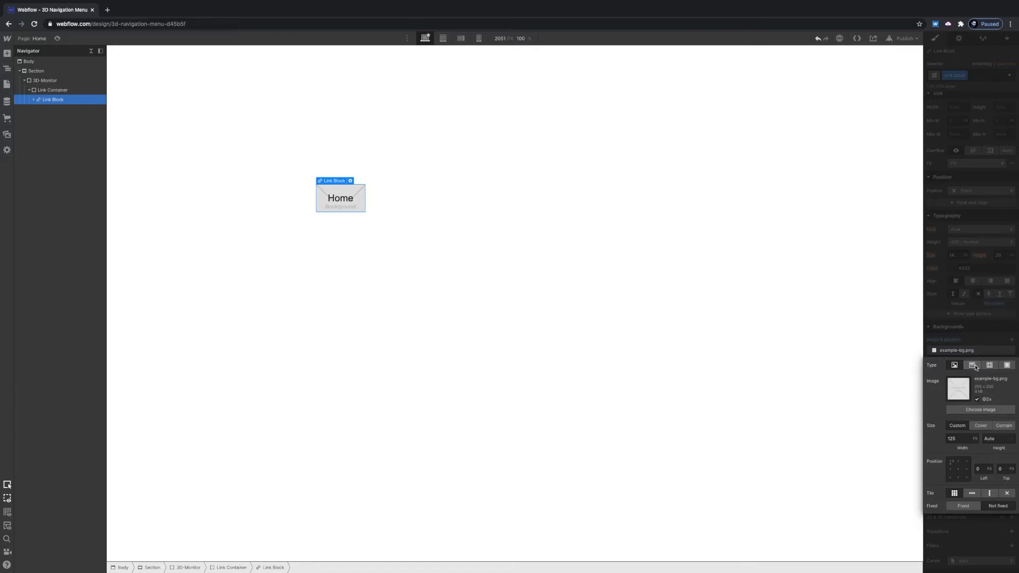
pyautogui.click(973, 365)
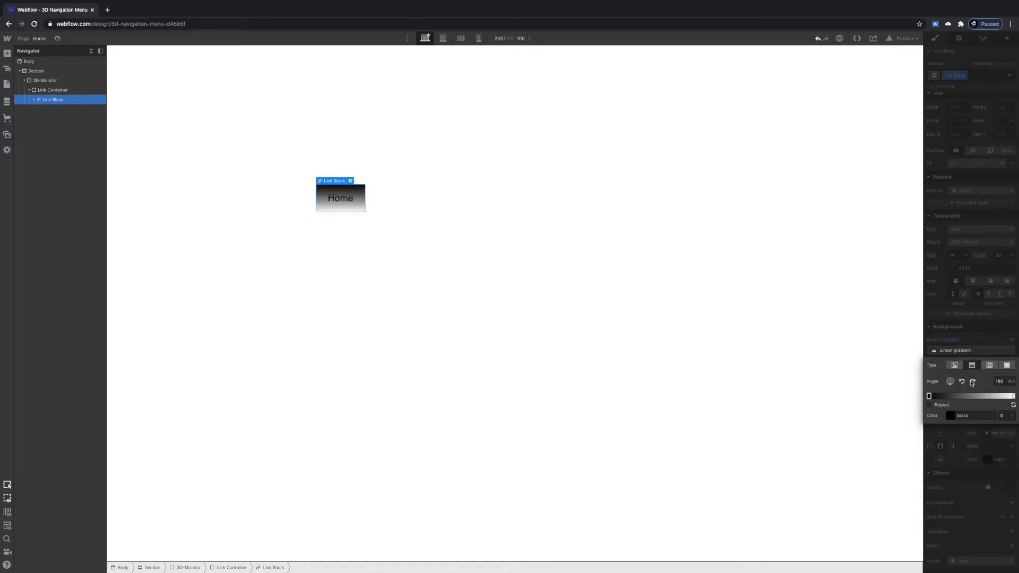
pyautogui.moveTo(951, 386); pyautogui.dragTo(952, 373)
pyautogui.click(998, 381)
pyautogui.write('0')
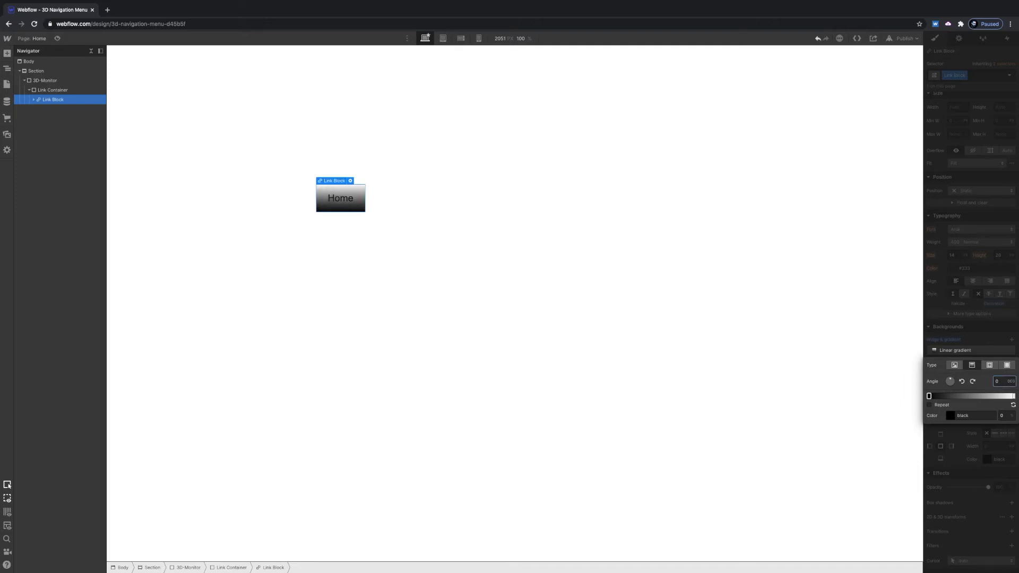
# - Darken the white end stop of the link block's gradient to light gray #c7c7c7
pyautogui.click(1013, 396)
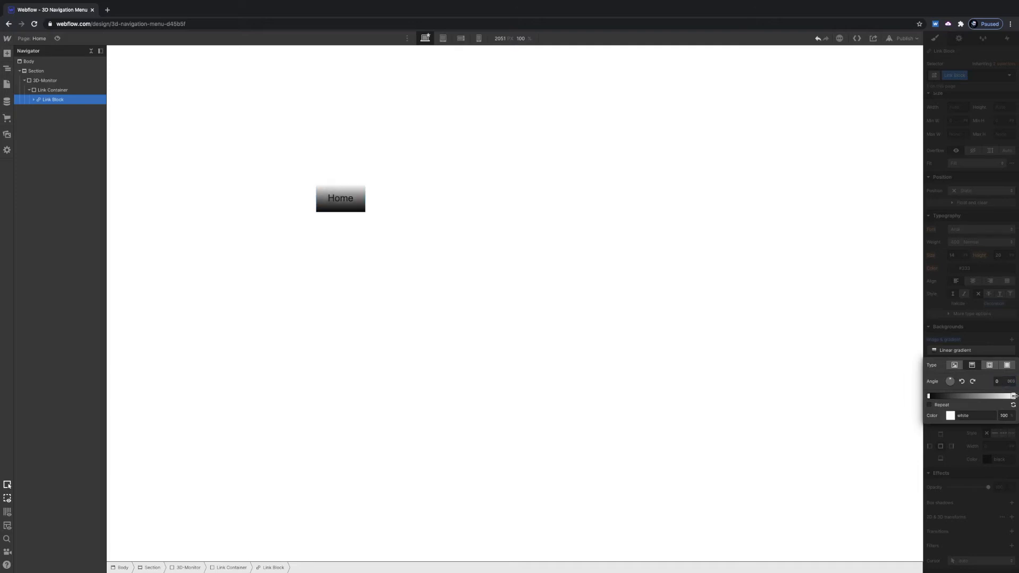
pyautogui.moveTo(927, 404); pyautogui.dragTo(925, 426)
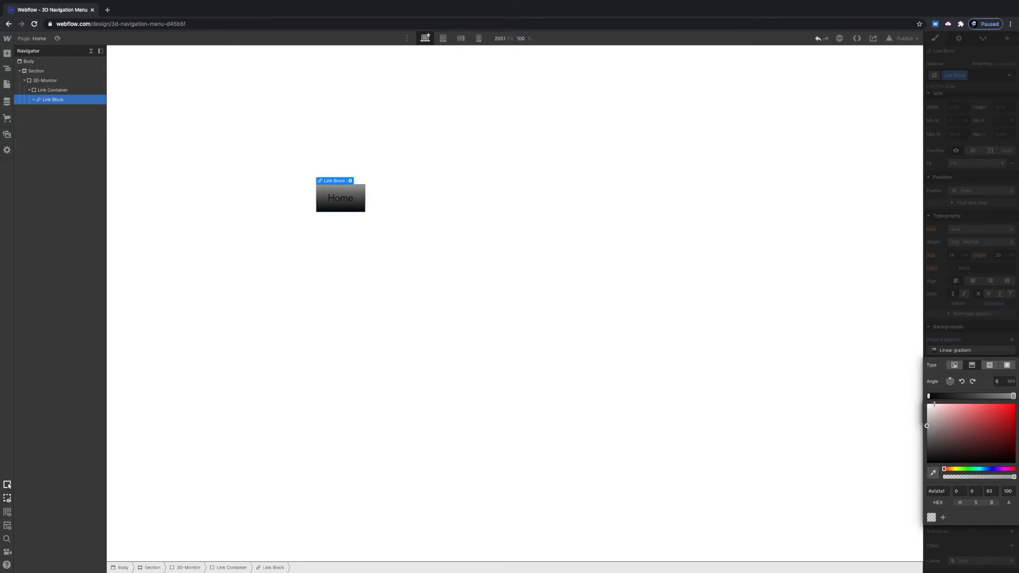
pyautogui.moveTo(926, 426); pyautogui.dragTo(926, 421)
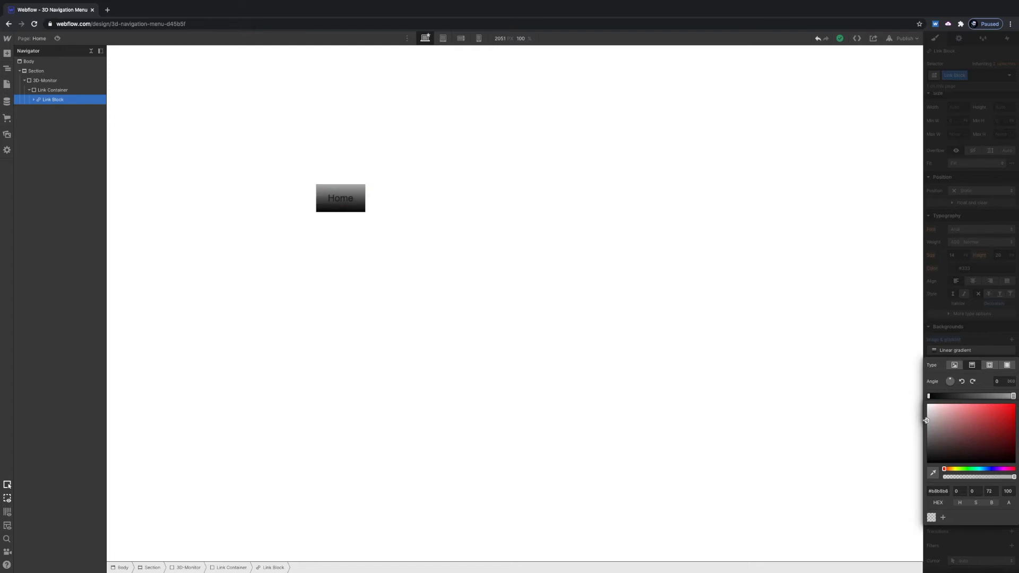
pyautogui.moveTo(926, 419); pyautogui.dragTo(926, 417)
pyautogui.click(963, 344)
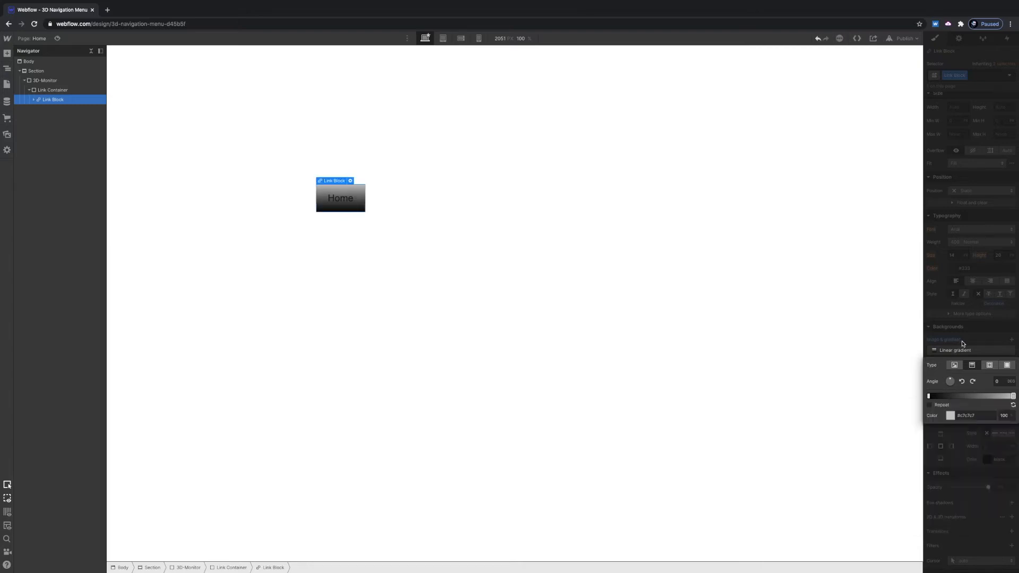
# - Change the colour of the 3D text inside the link block to white
pyautogui.click(34, 100)
pyautogui.click(48, 108)
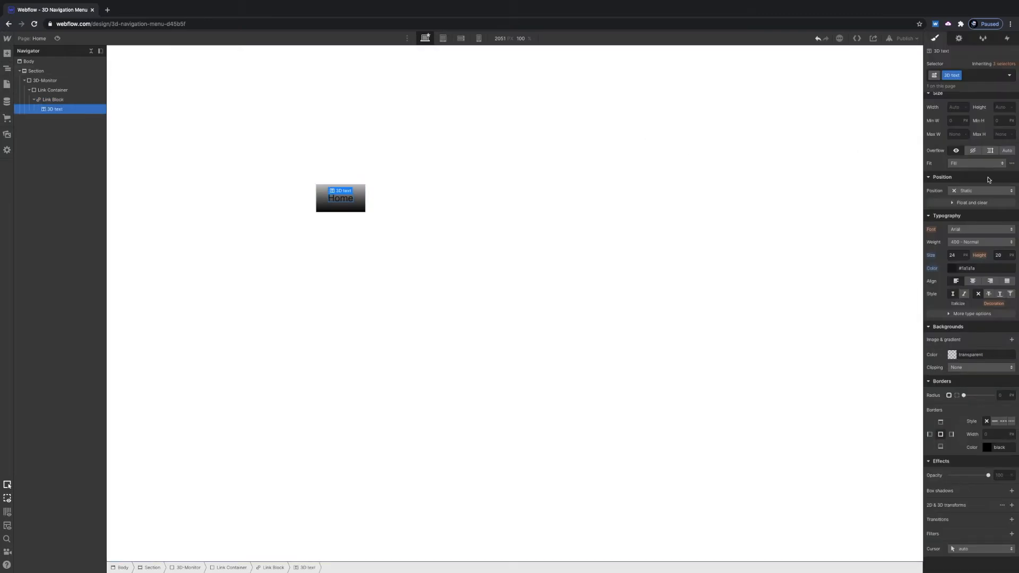
pyautogui.click(952, 268)
pyautogui.moveTo(935, 327); pyautogui.dragTo(916, 259)
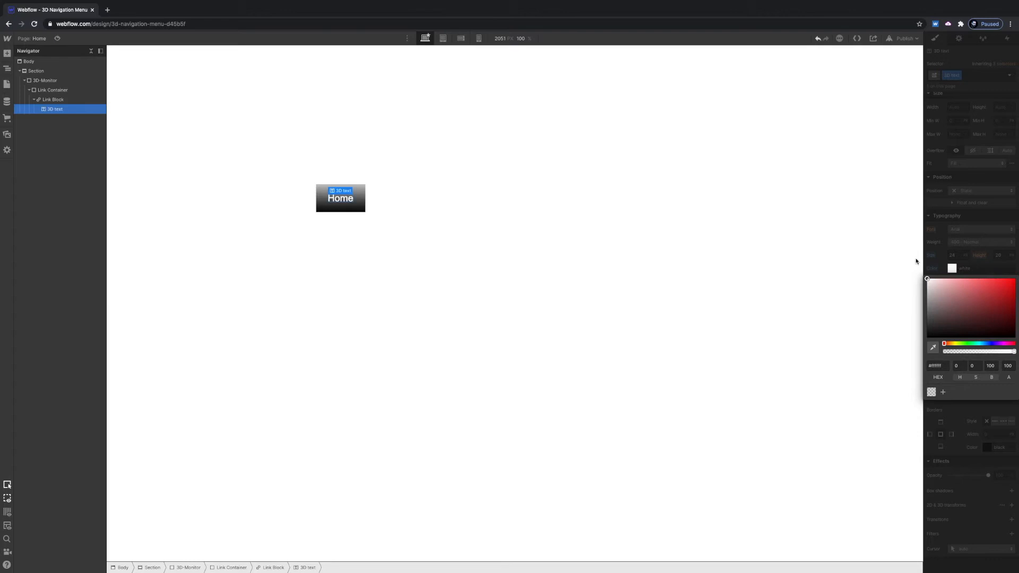
pyautogui.click(863, 259)
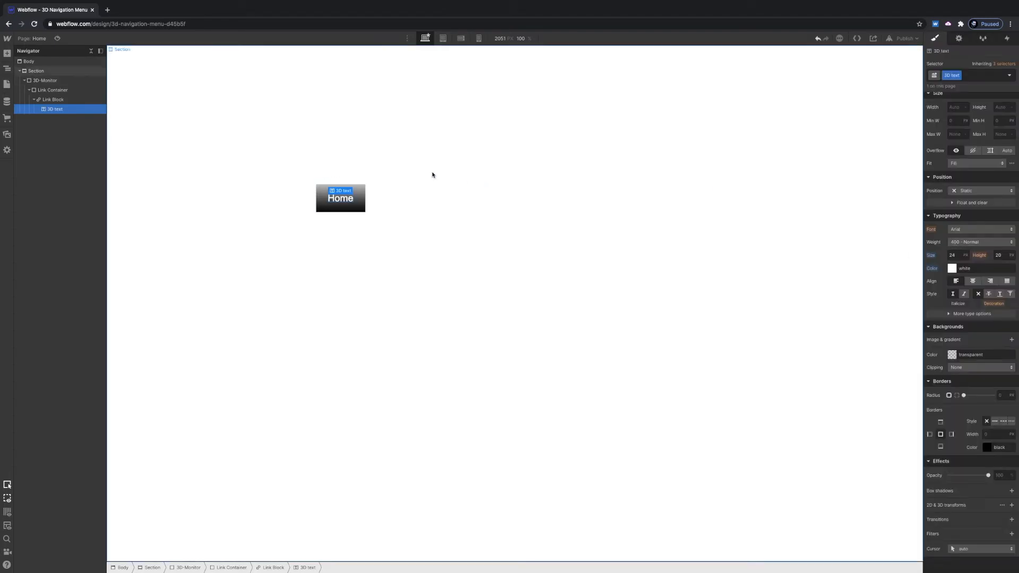
# - Set the link block's position to Relative
pyautogui.click(65, 100)
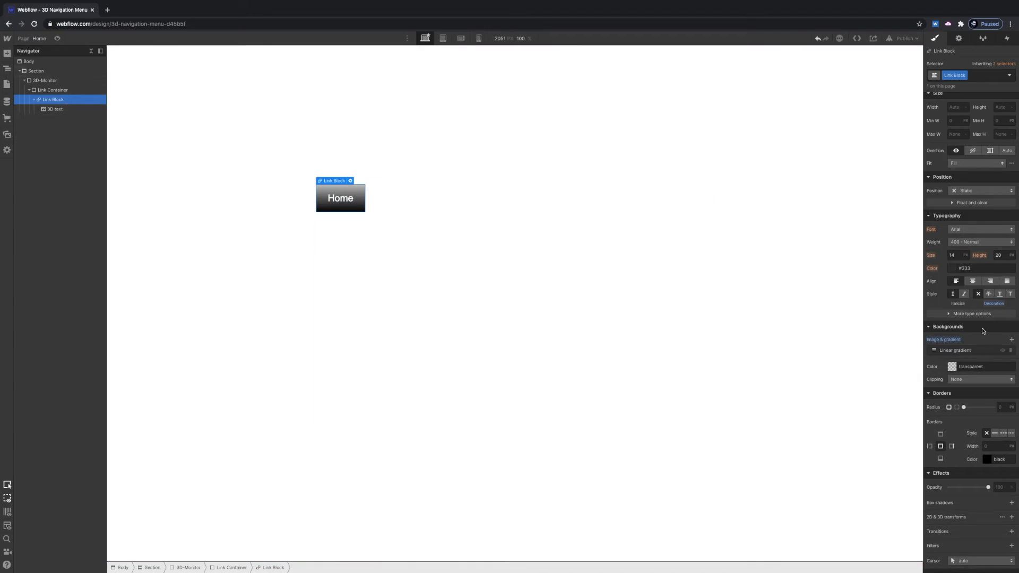
pyautogui.click(985, 191)
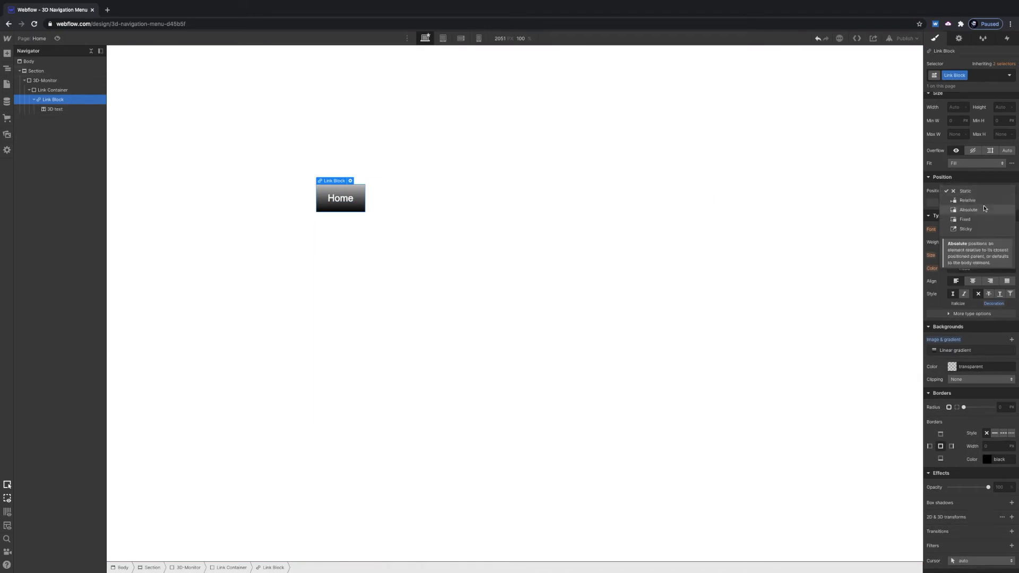
pyautogui.click(985, 200)
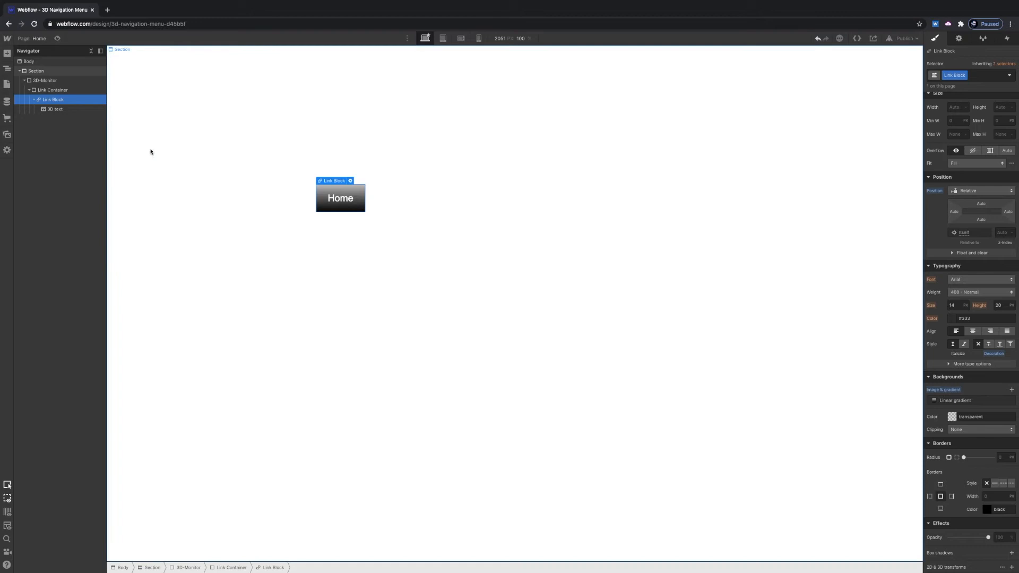
# - Add a div block inside the link block and give it a new class named top surface
pyautogui.click(7, 53)
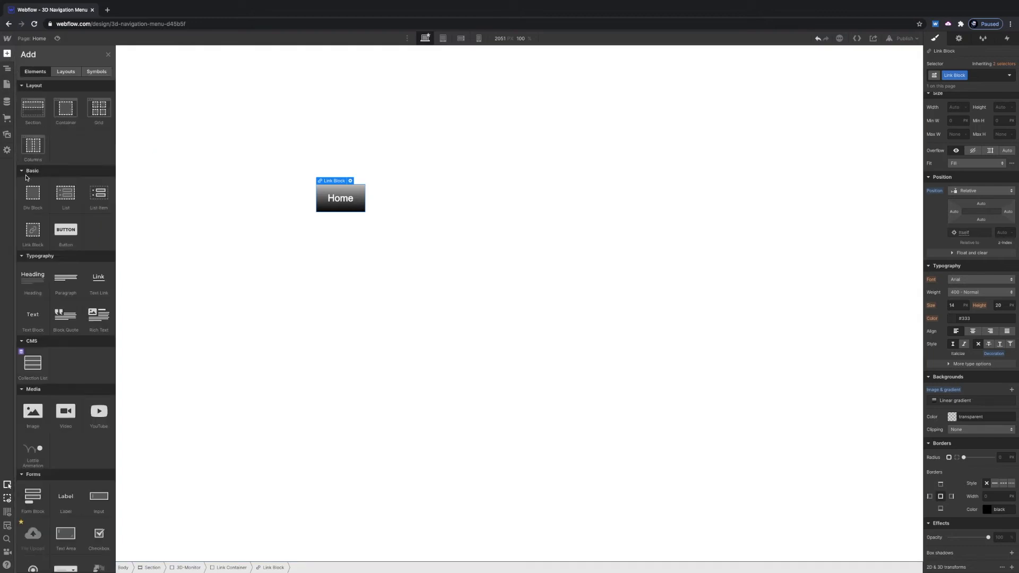
pyautogui.click(33, 194)
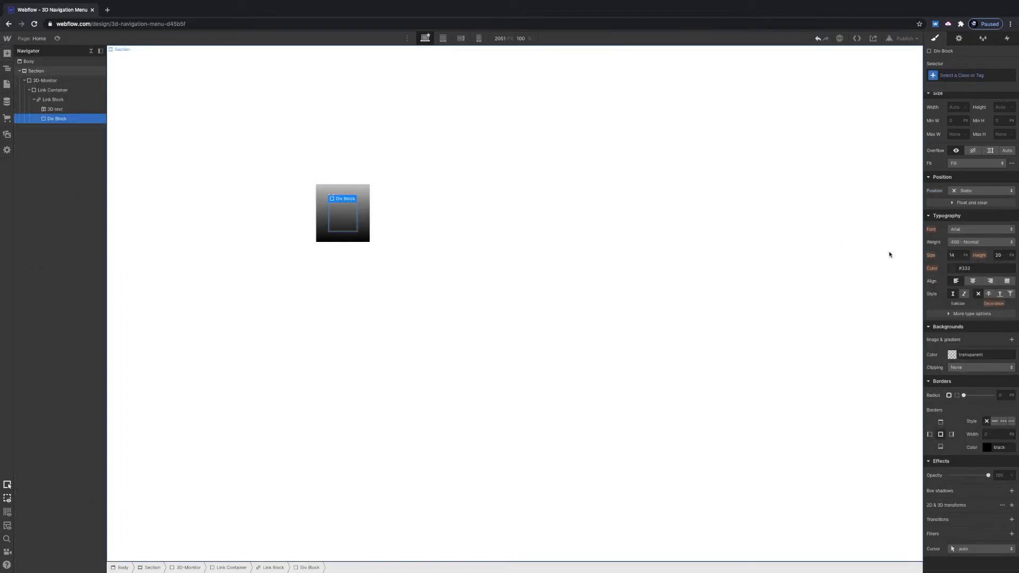
pyautogui.click(995, 192)
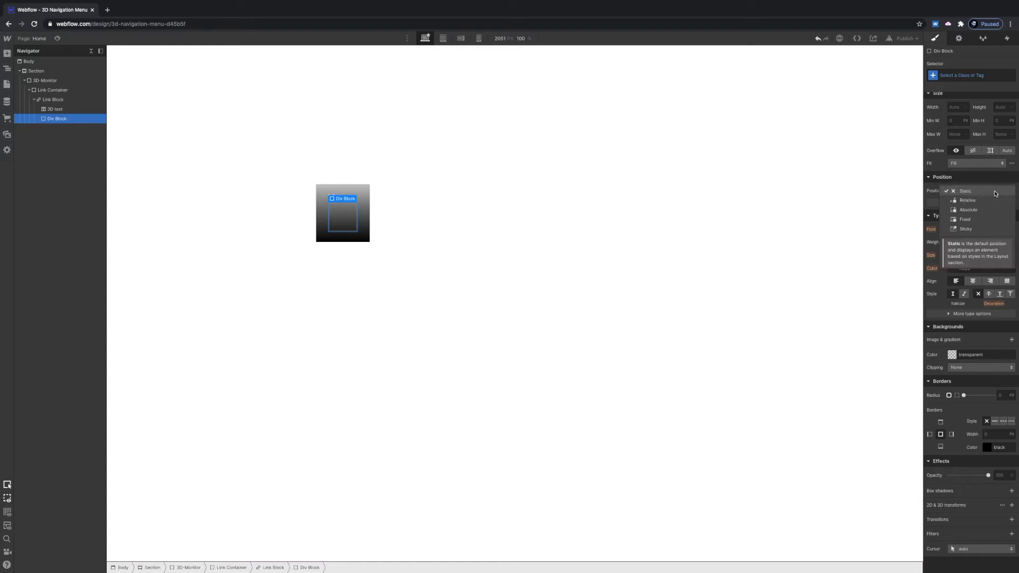
pyautogui.click(961, 76)
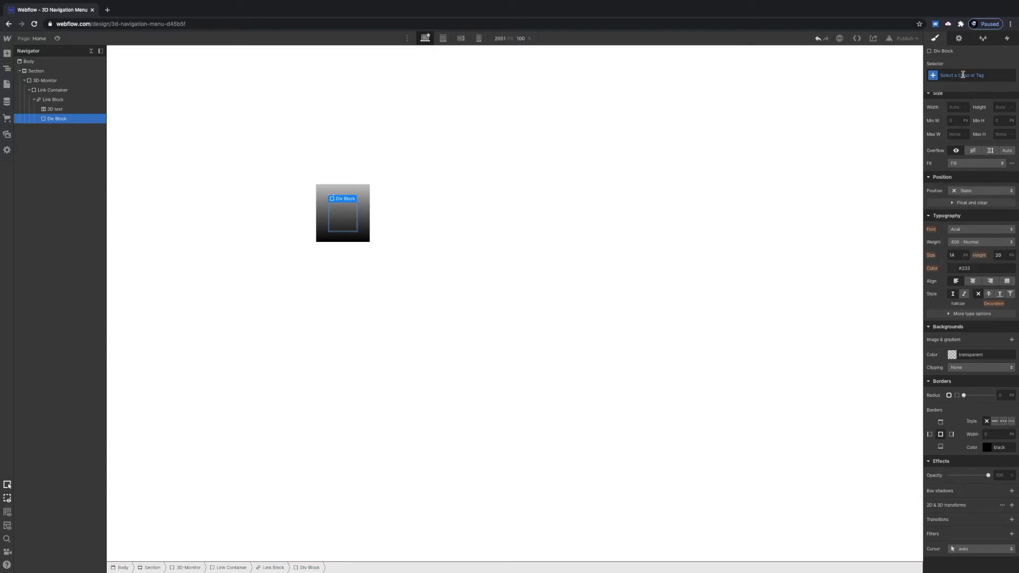
pyautogui.click(959, 74)
pyautogui.write('top surface')
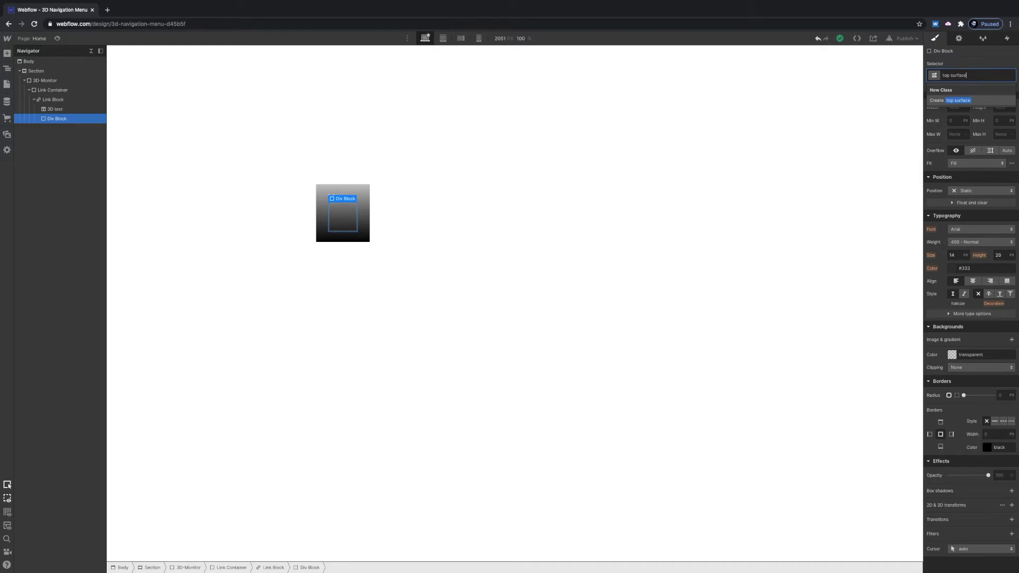
pyautogui.press('Return')
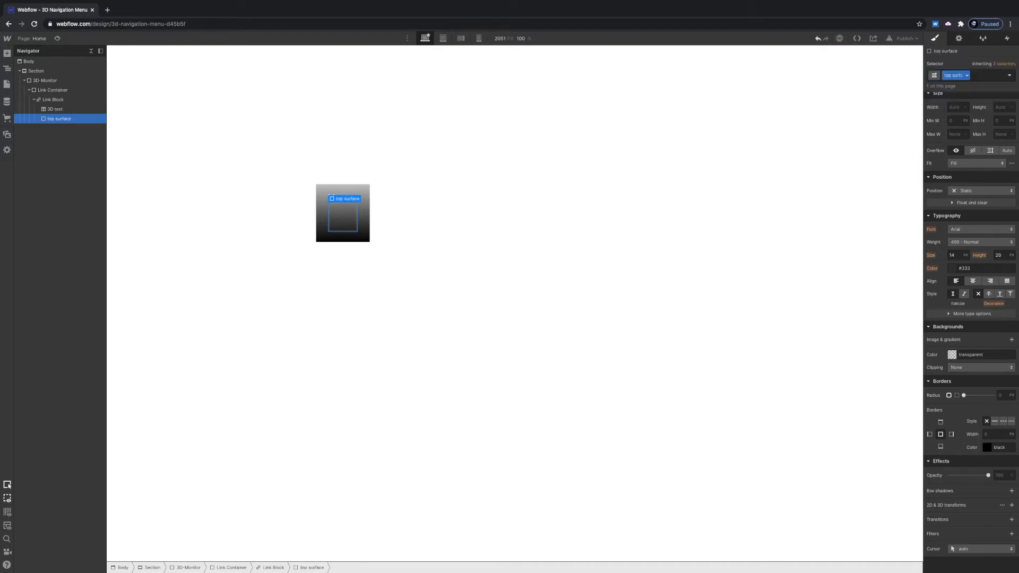
# - Position the top surface block absolutely and size it to 100% width and 80 px height
pyautogui.click(990, 197)
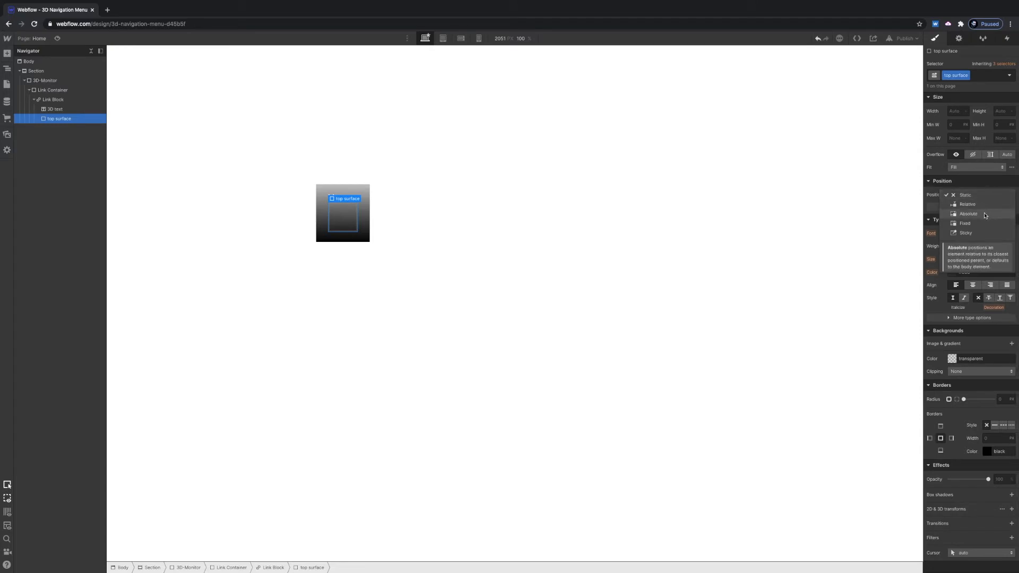
pyautogui.click(984, 214)
pyautogui.scroll(2, 984, 214)
pyautogui.click(957, 205)
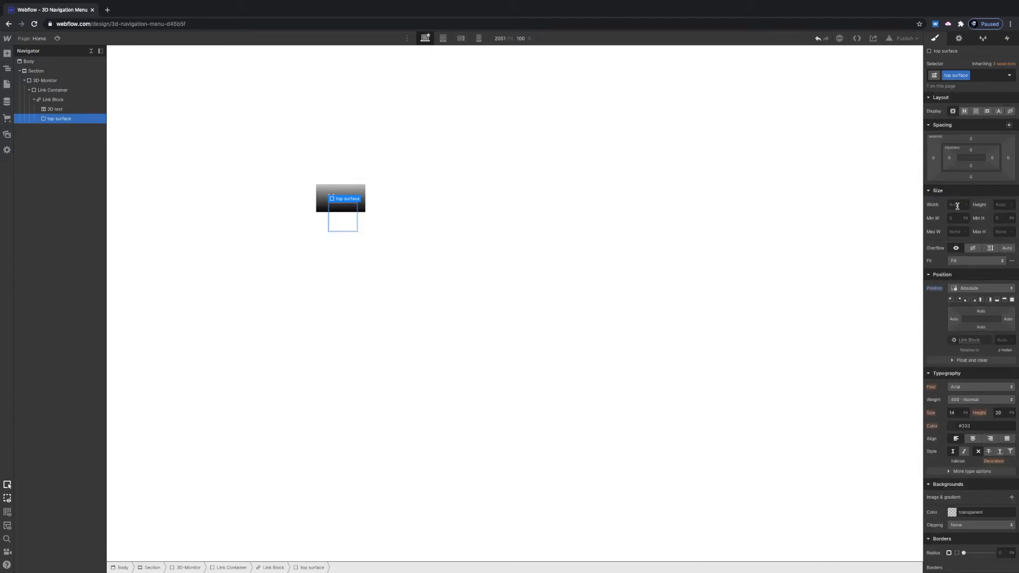
pyautogui.write('100%')
pyautogui.press('Return')
pyautogui.click(1003, 203)
pyautogui.write('50')
pyautogui.press('Return')
pyautogui.press('Return')
# - Give the top surface block a bright cyan background with hue 182 and save the colour as a swatch named Cyan
pyautogui.scroll(-4, 985, 378)
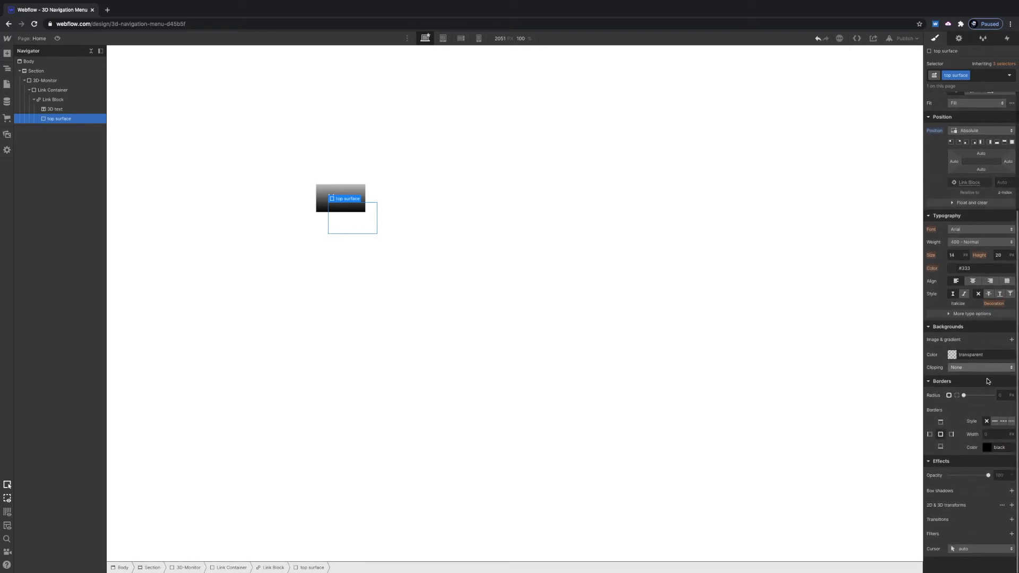
pyautogui.click(953, 354)
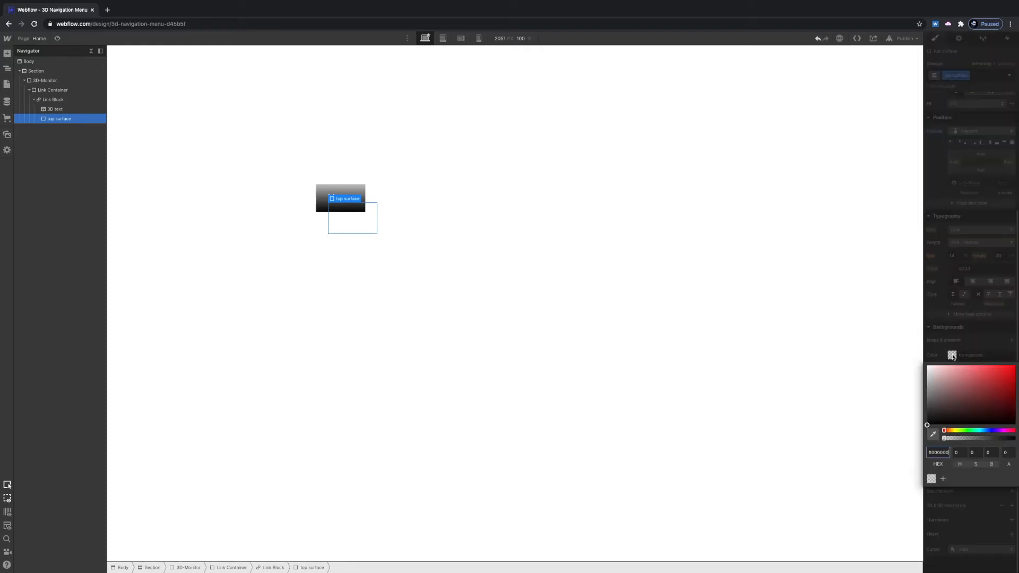
pyautogui.moveTo(981, 431); pyautogui.dragTo(979, 430)
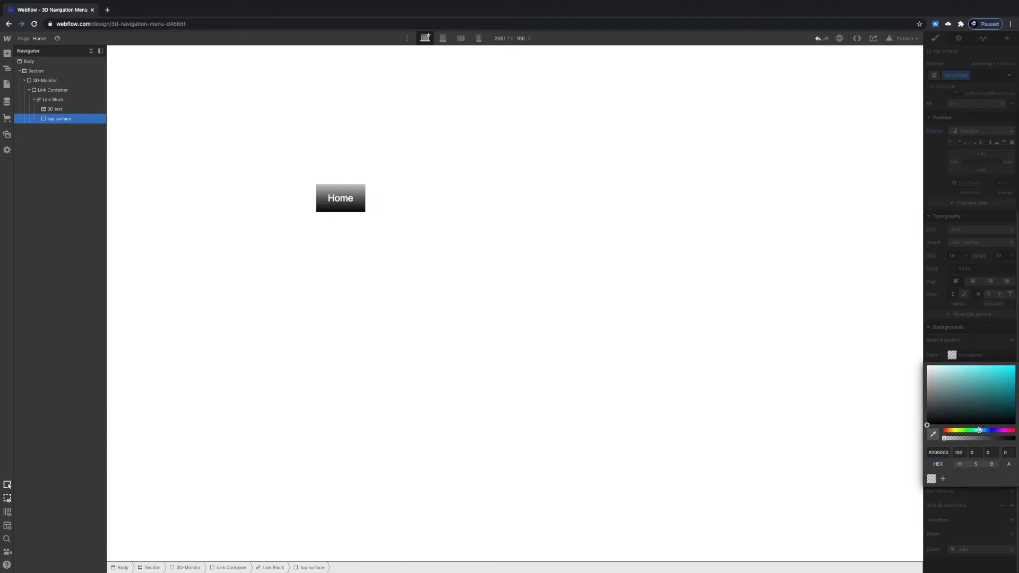
pyautogui.moveTo(1005, 369); pyautogui.dragTo(1015, 365)
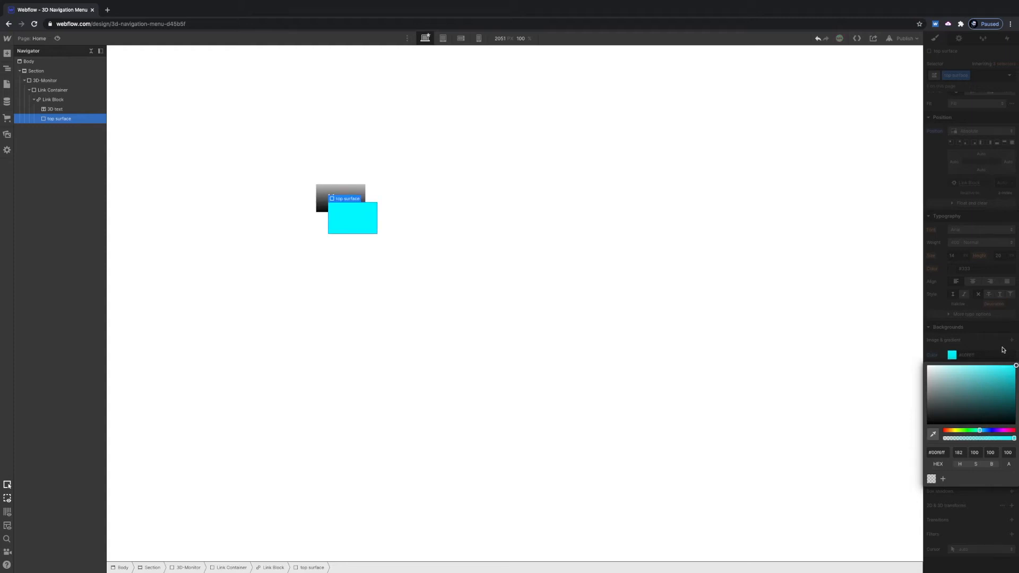
pyautogui.click(944, 480)
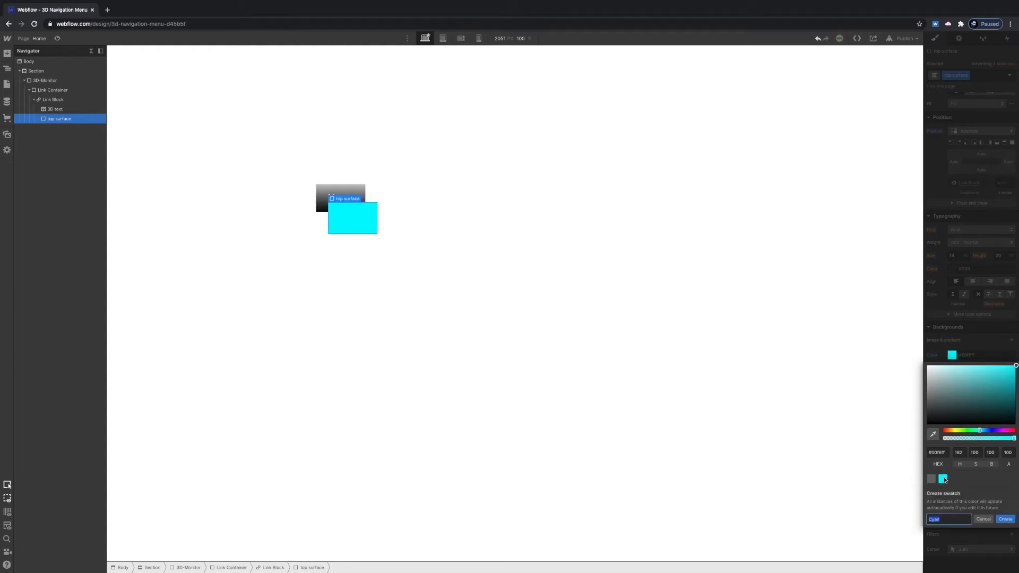
pyautogui.click(1013, 522)
pyautogui.click(972, 337)
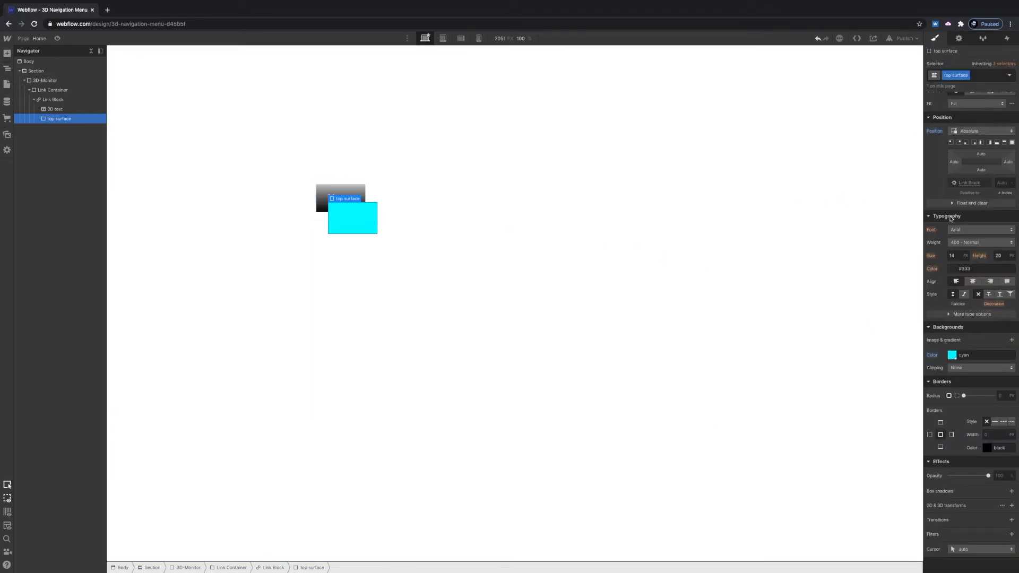
# - Anchor the top surface block along the top edge of the link block and set its top offset to 80 px
pyautogui.scroll(3, 998, 228)
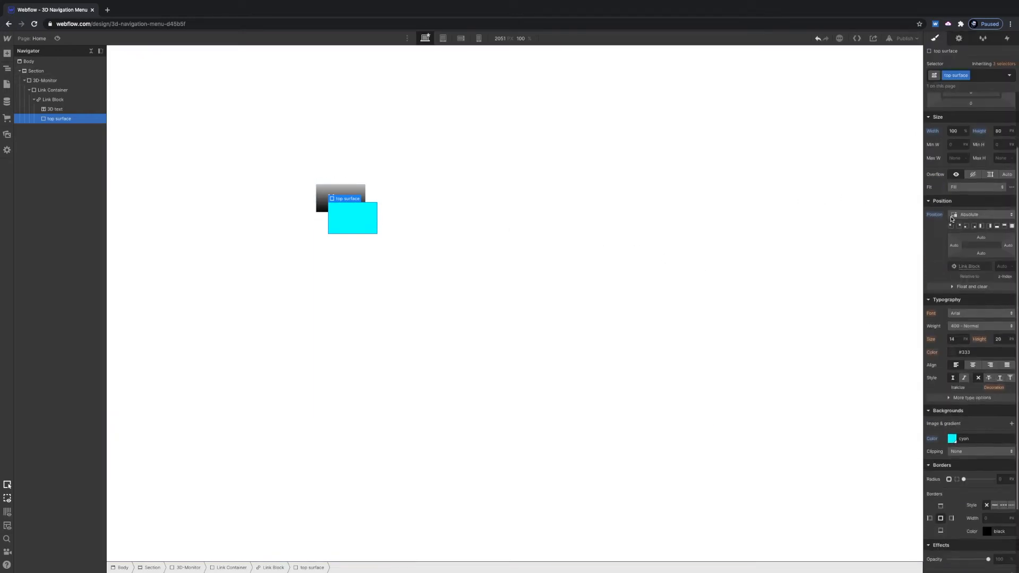
pyautogui.click(1004, 229)
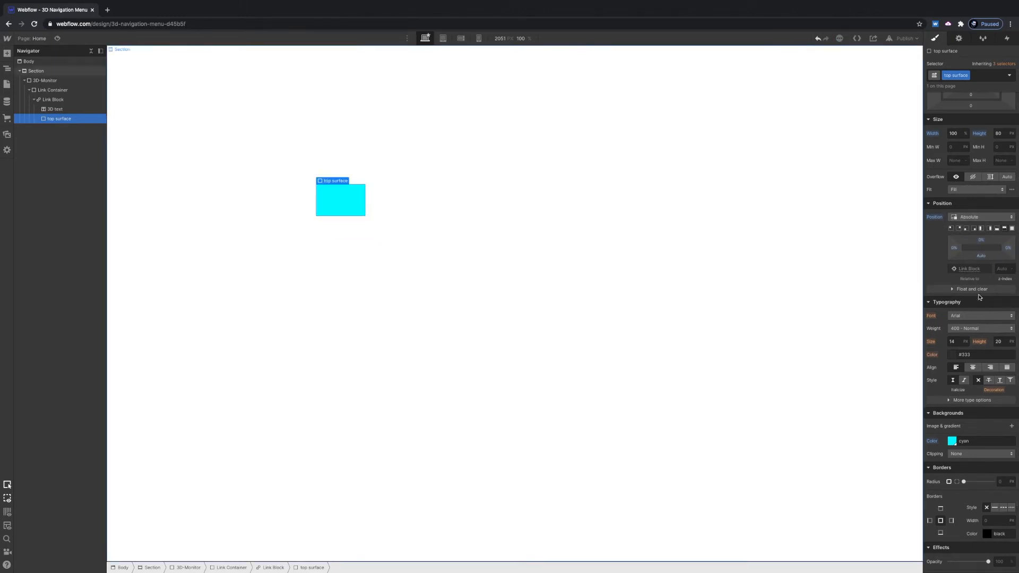
pyautogui.click(981, 243)
pyautogui.click(1011, 253)
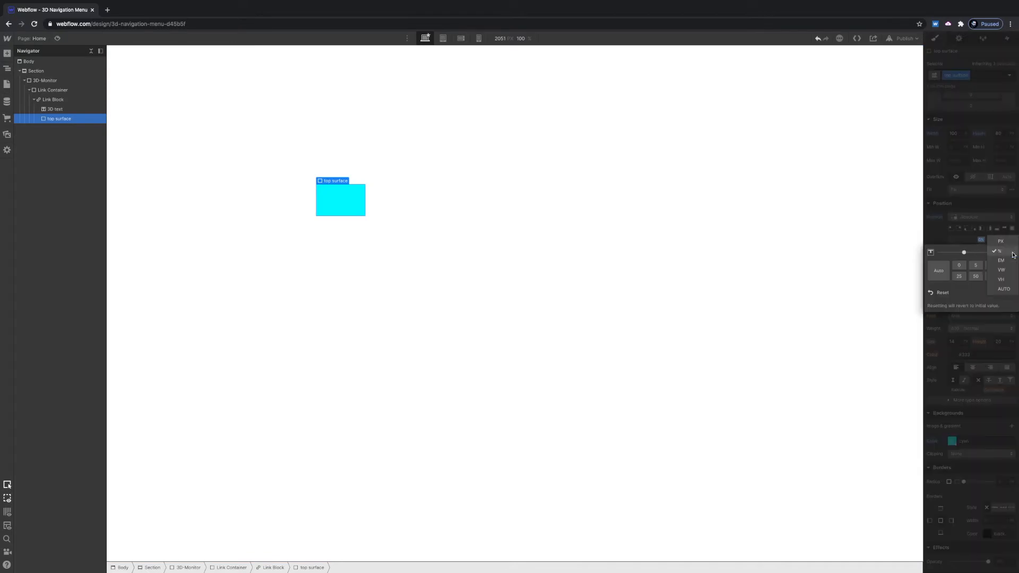
pyautogui.click(1003, 242)
pyautogui.click(1003, 252)
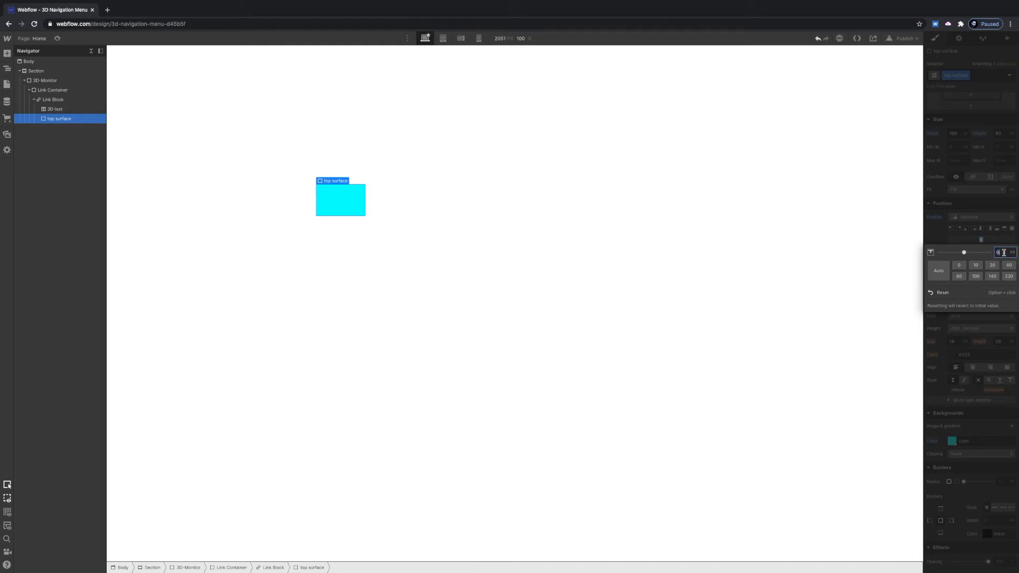
pyautogui.write('80')
pyautogui.press('Return')
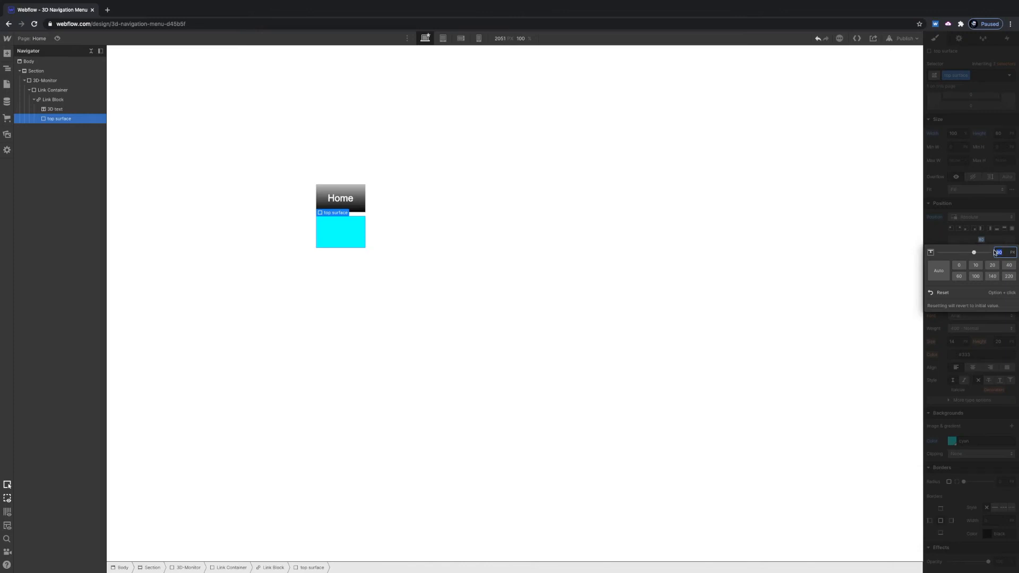
# - Set the top surface block's top offset to -80 px and its transform origin to bottom centre, 50% left and 100% top
pyautogui.write('-')
pyautogui.press('Return')
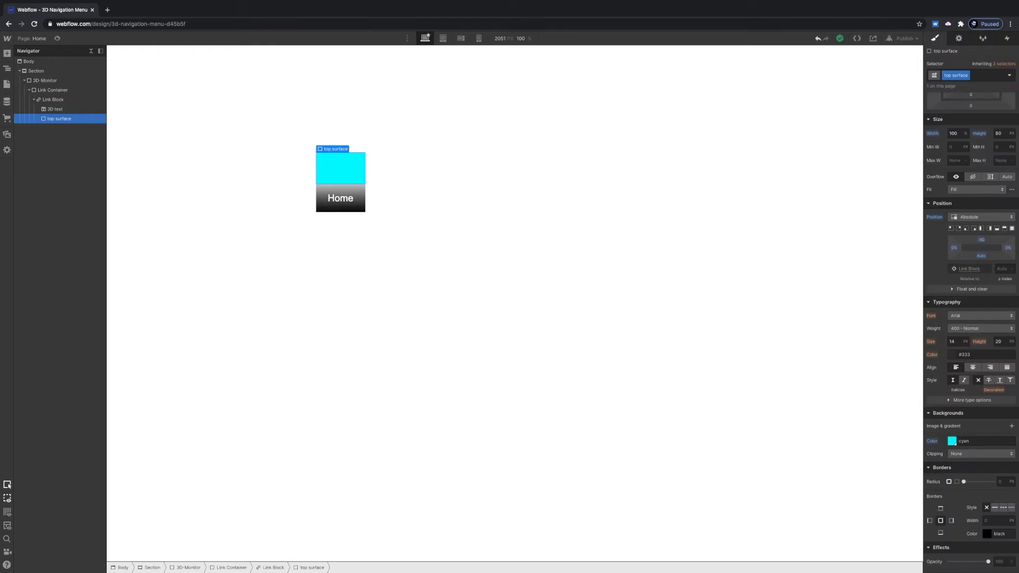
pyautogui.scroll(-3, 1015, 495)
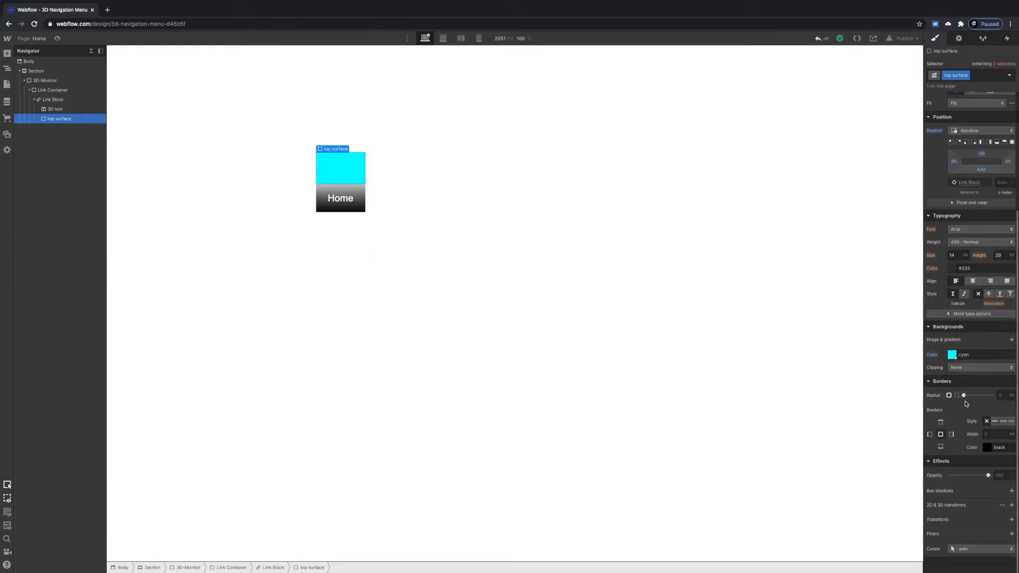
pyautogui.click(1002, 505)
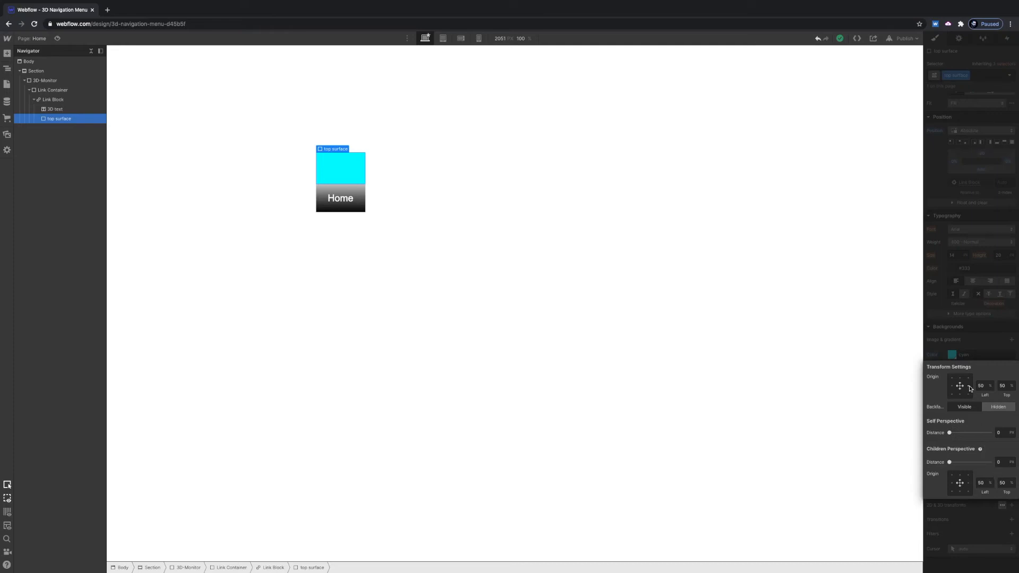
pyautogui.click(960, 394)
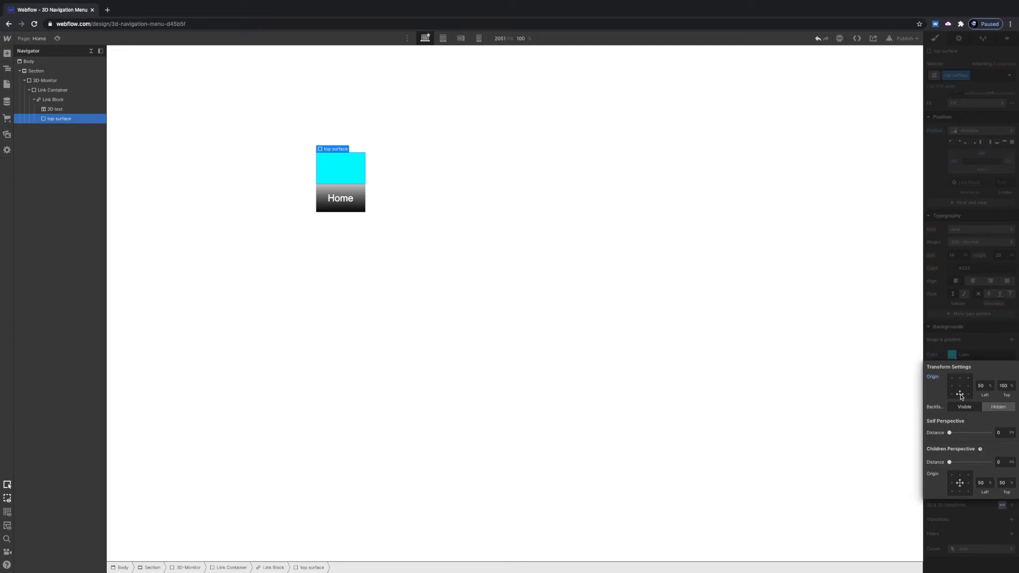
pyautogui.click(980, 332)
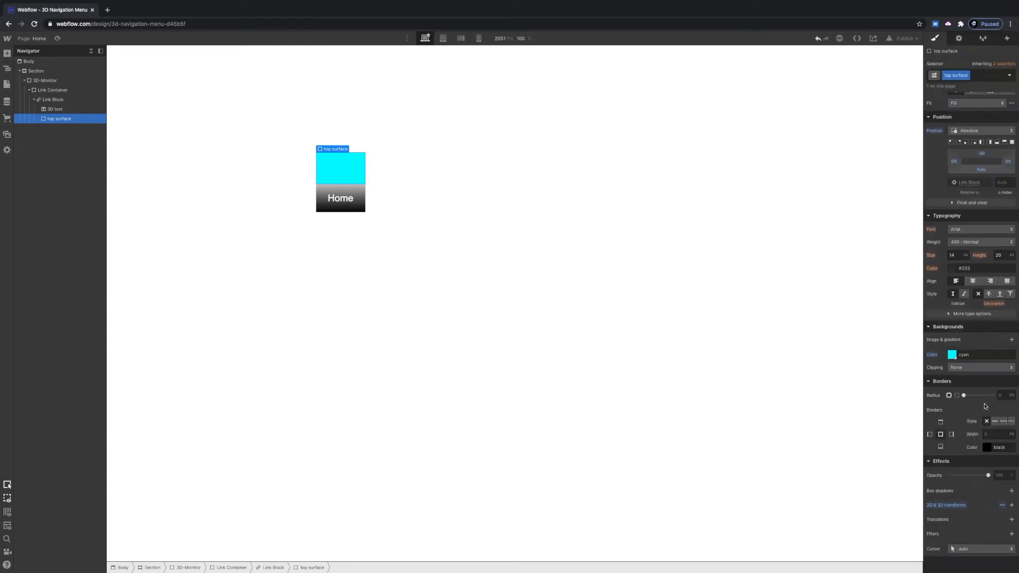
# - Add a rotate transform to the top surface block with 90 degrees around the X axis
pyautogui.click(1012, 505)
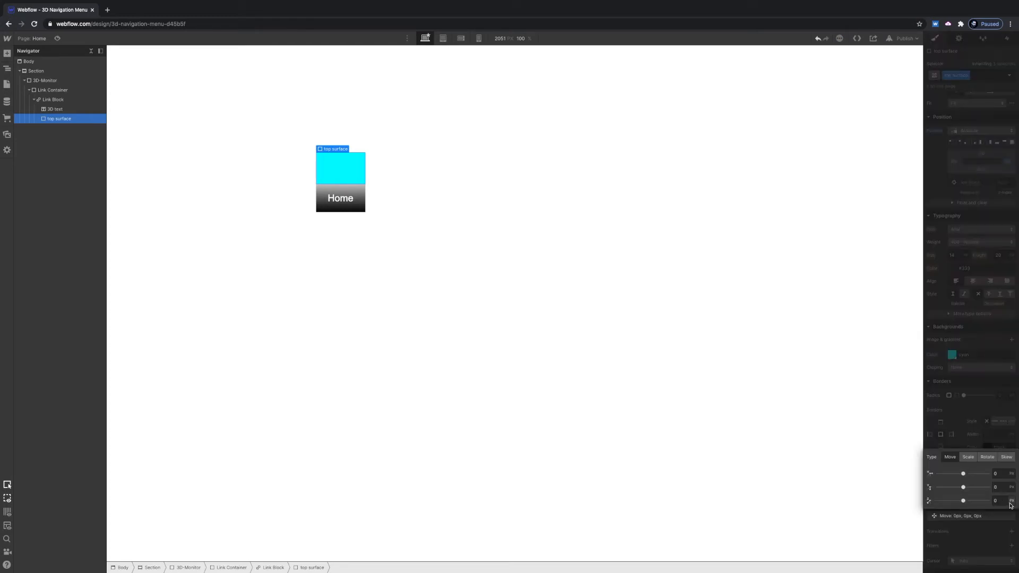
pyautogui.click(986, 459)
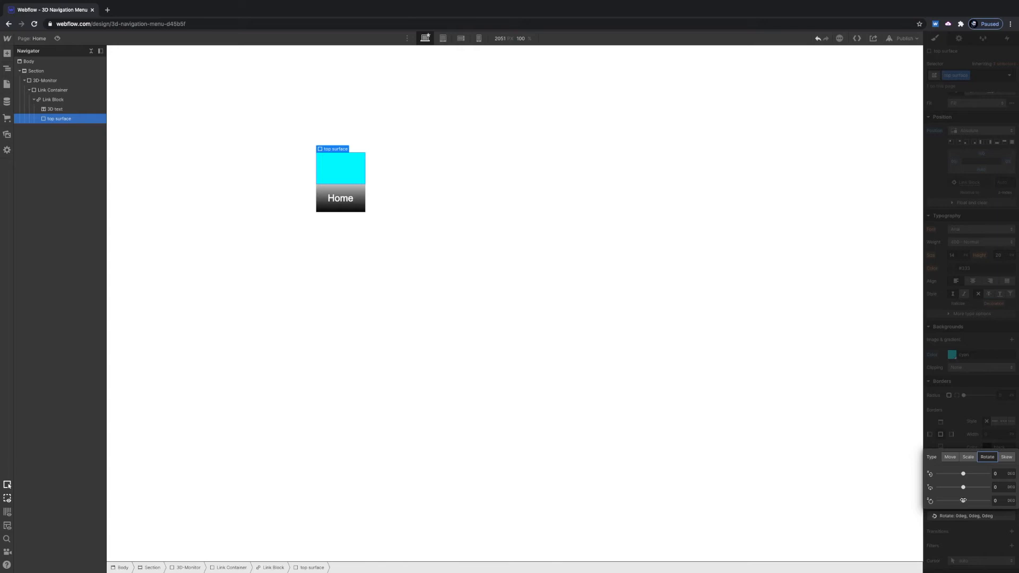
pyautogui.moveTo(962, 474)
pyautogui.mouseDown()
pyautogui.moveTo(949, 474)
pyautogui.moveTo(976, 472)
pyautogui.mouseUp()
pyautogui.click(1002, 442)
pyautogui.write('90')
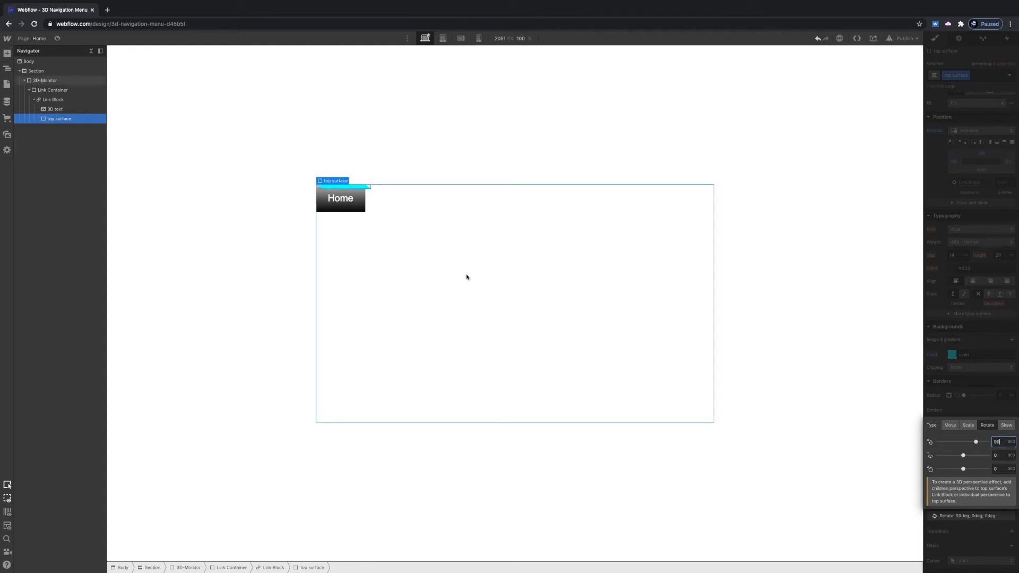
# - Add another div block inside the link block and give it a new class named right surface
pyautogui.click(58, 100)
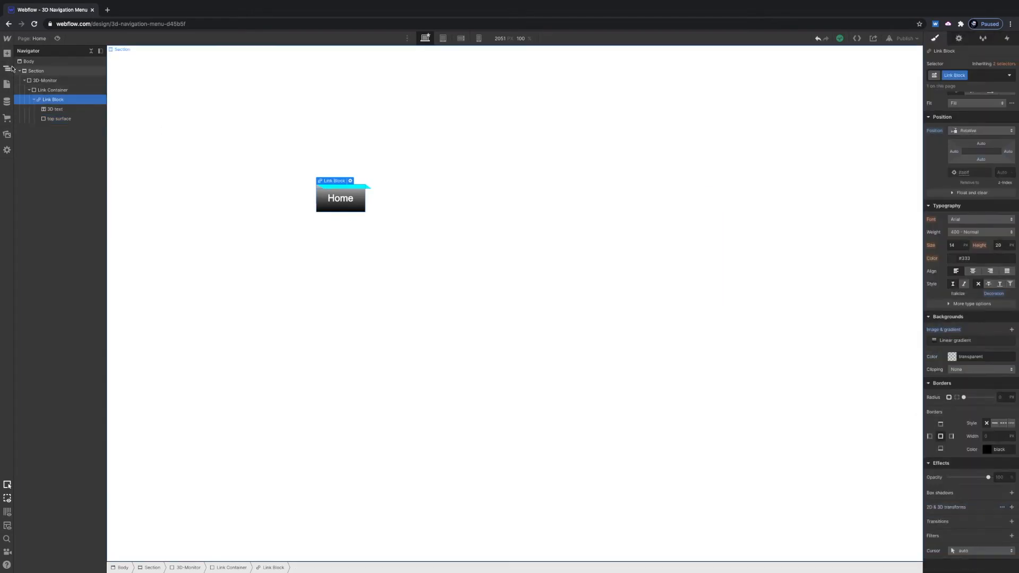
pyautogui.click(7, 53)
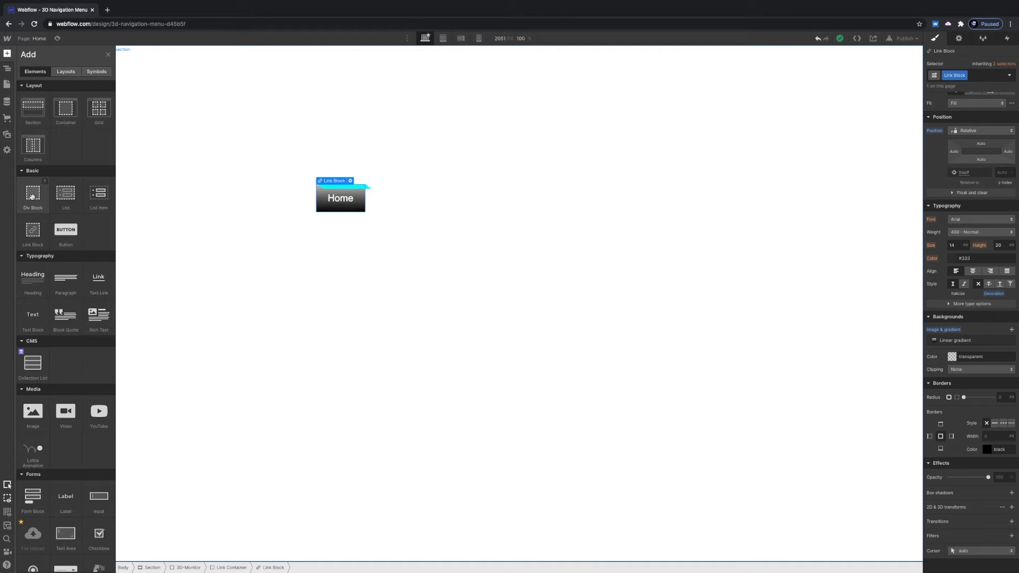
pyautogui.moveTo(32, 195); pyautogui.dragTo(469, 211)
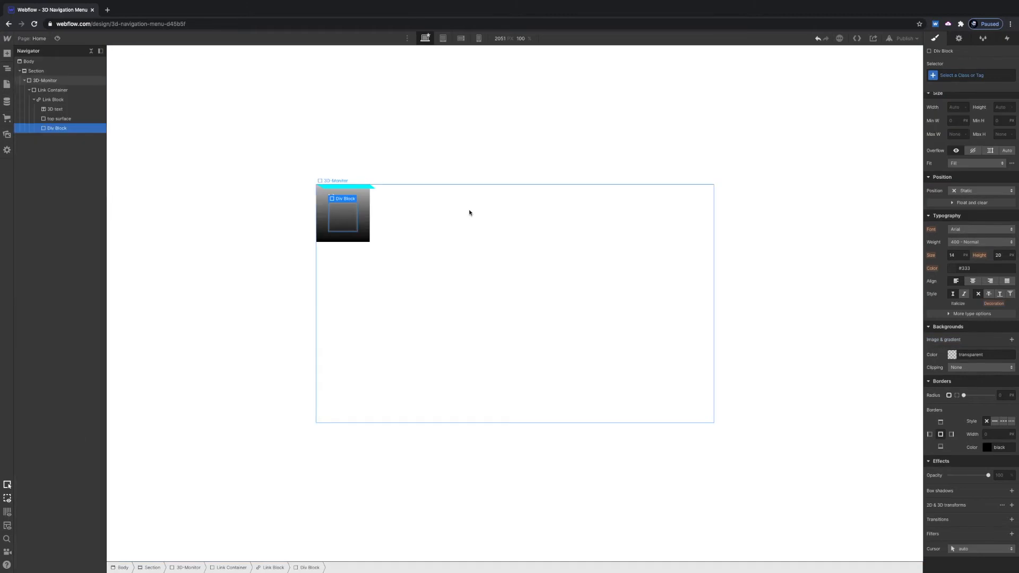
pyautogui.click(982, 190)
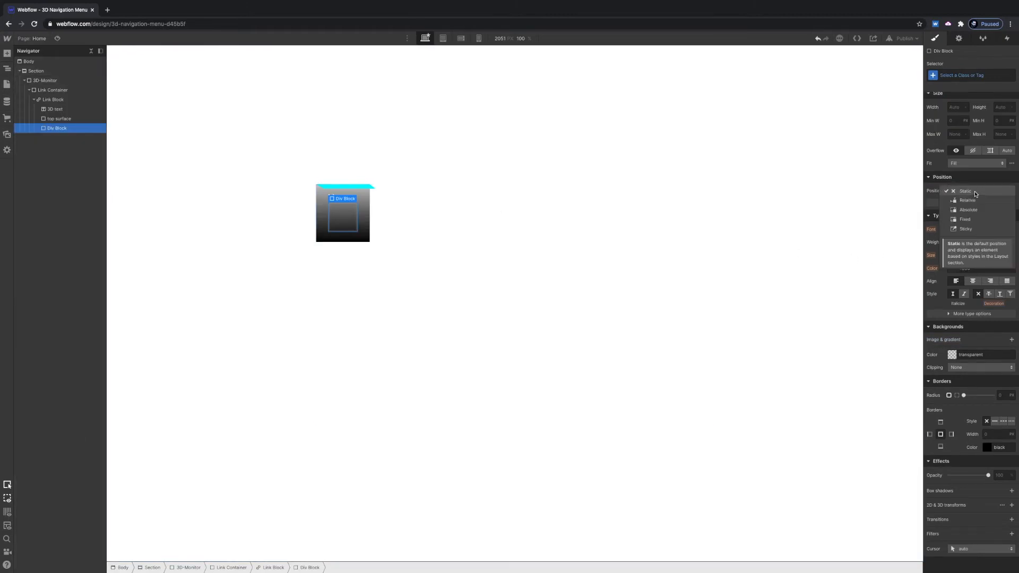
pyautogui.click(959, 76)
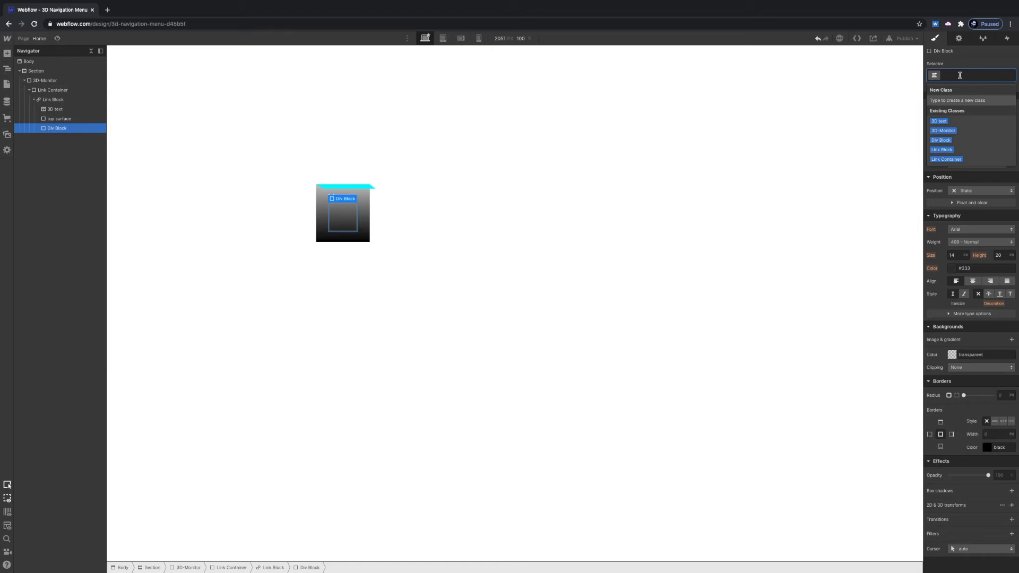
pyautogui.write('t')
pyautogui.write('ight')
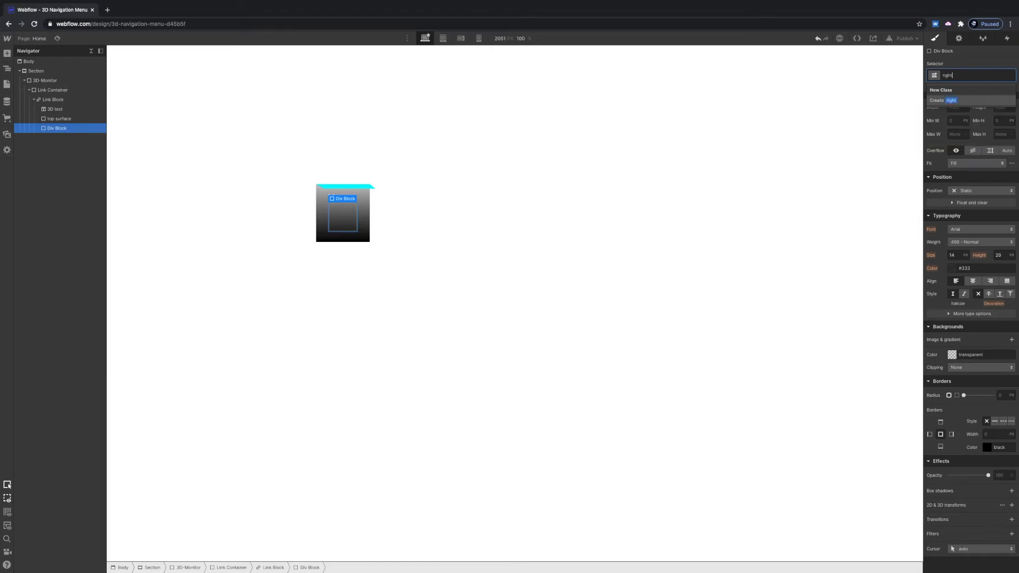
pyautogui.write(' surface')
pyautogui.press('Return')
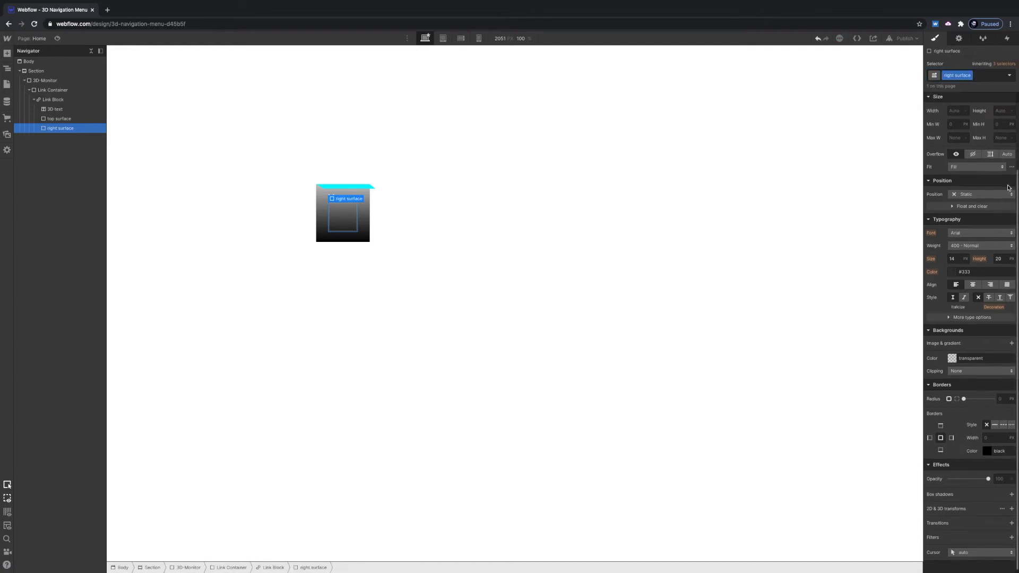
# - Position the right surface block absolutely and anchor it along the right edge of the link block
pyautogui.click(997, 194)
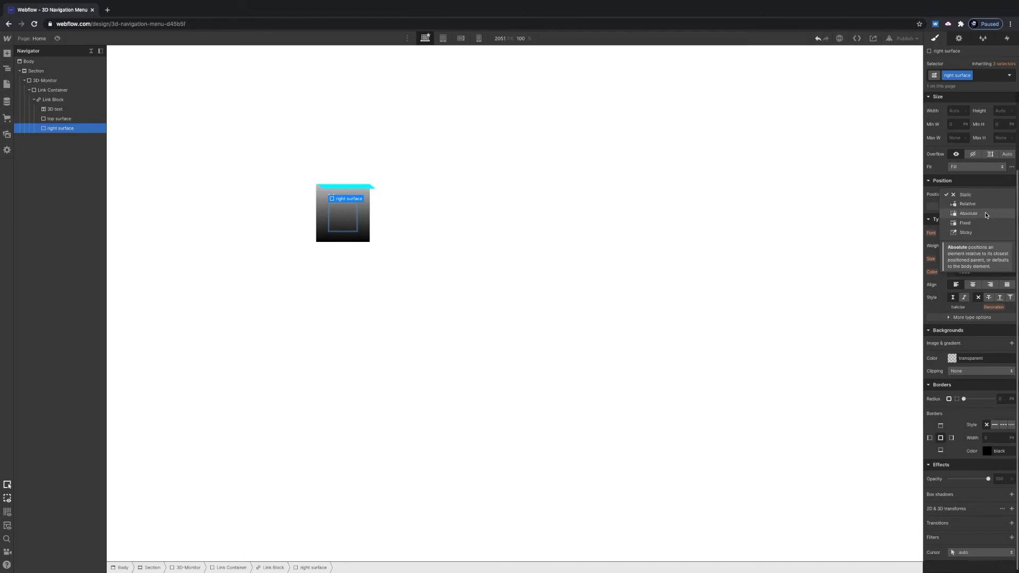
pyautogui.click(985, 213)
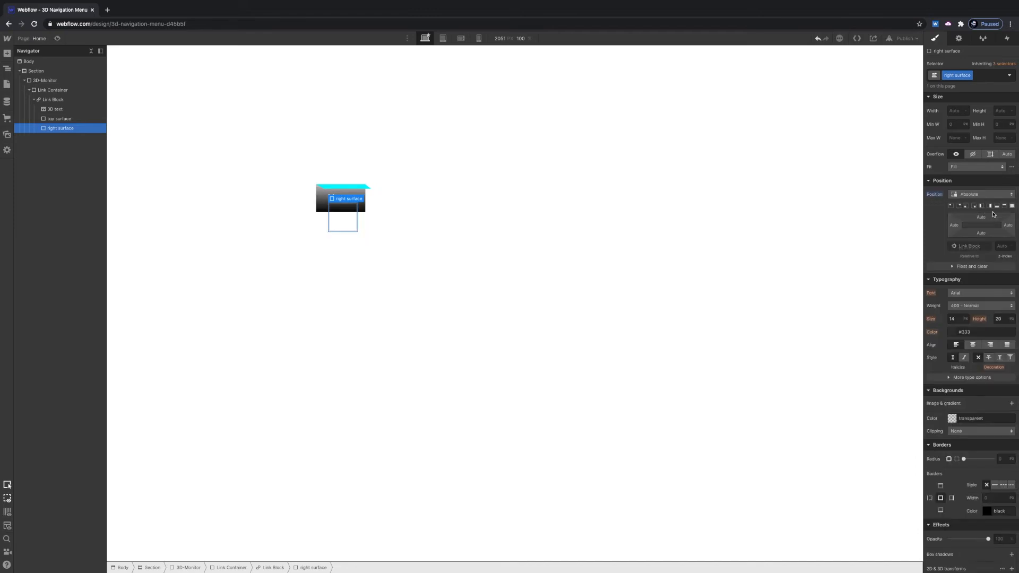
pyautogui.click(991, 206)
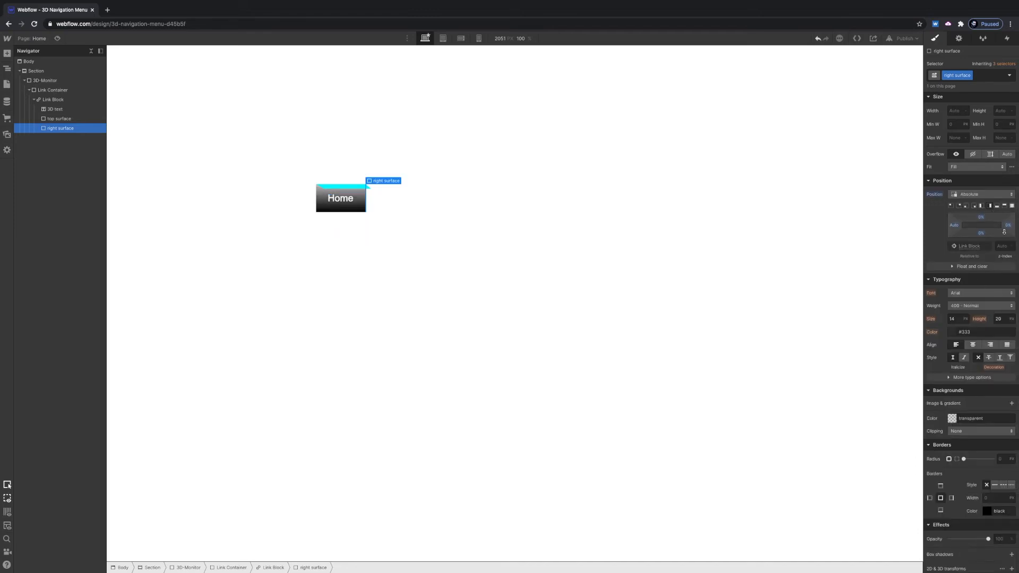
# - Size the right surface block to 80 px width and 100% height
pyautogui.scroll(2, 981, 147)
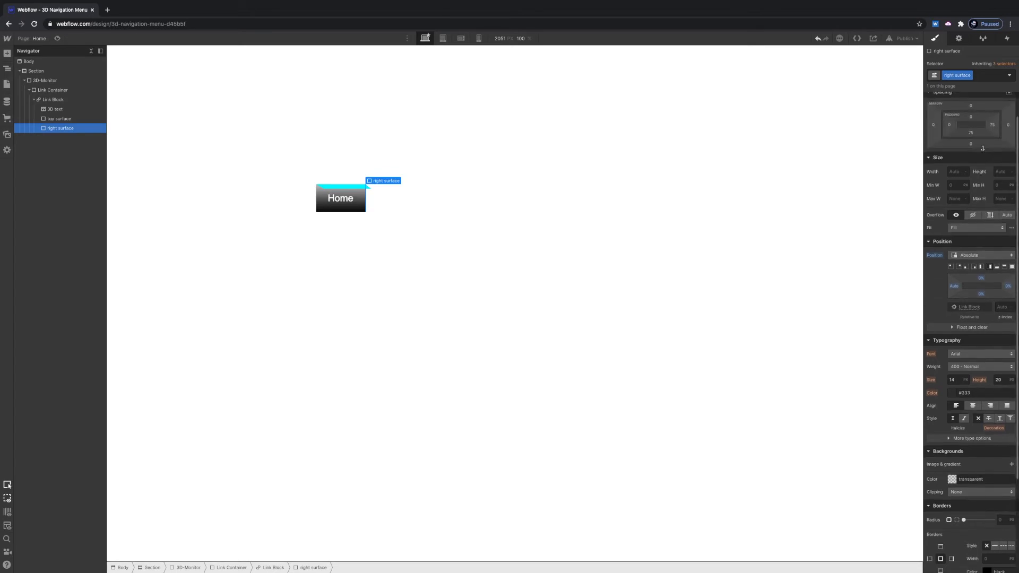
pyautogui.click(1000, 170)
pyautogui.write('100')
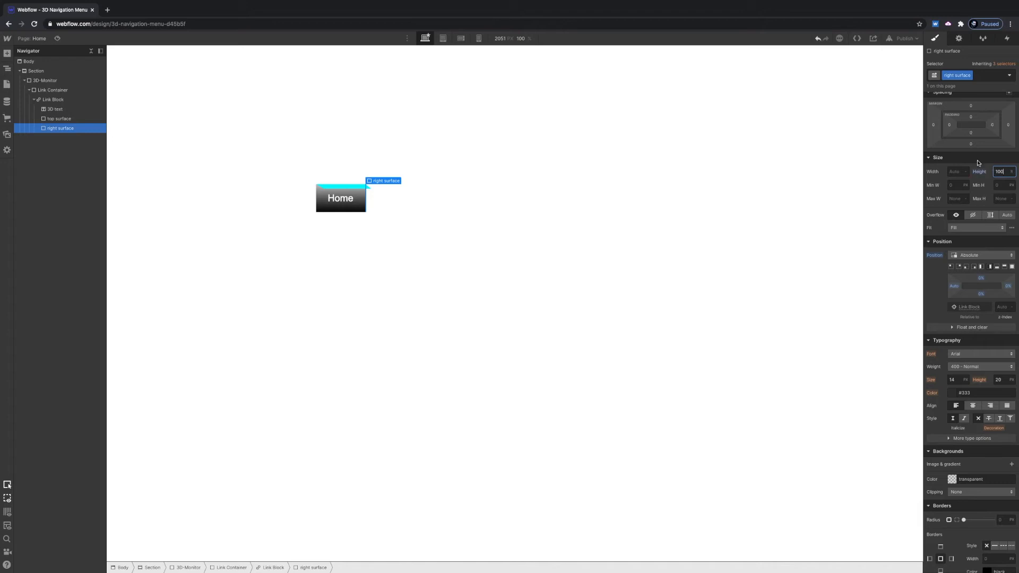
pyautogui.click(951, 171)
pyautogui.write('80')
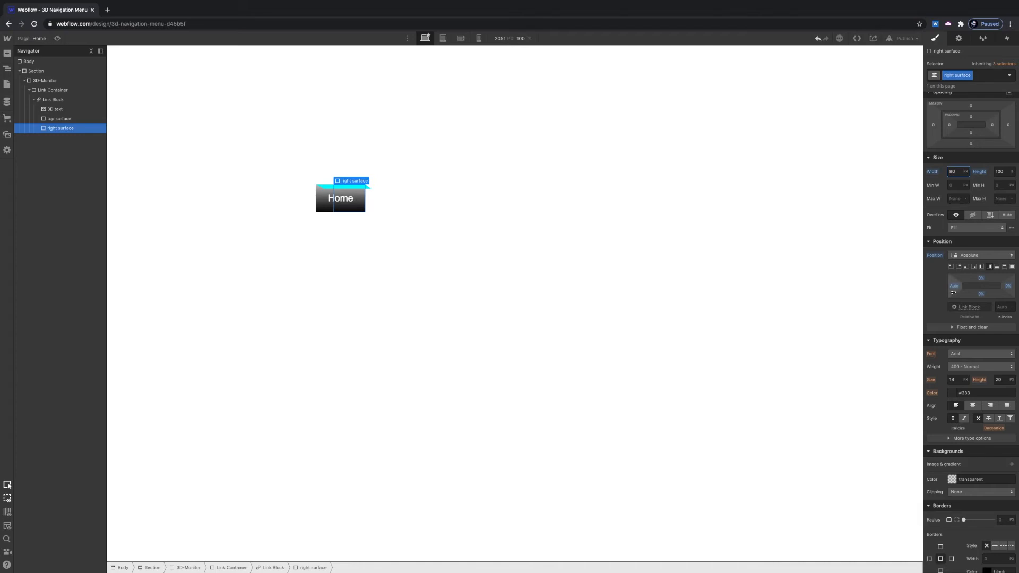
# - Switch the right surface block's right offset to pixels and set it to -80 px
pyautogui.click(1007, 285)
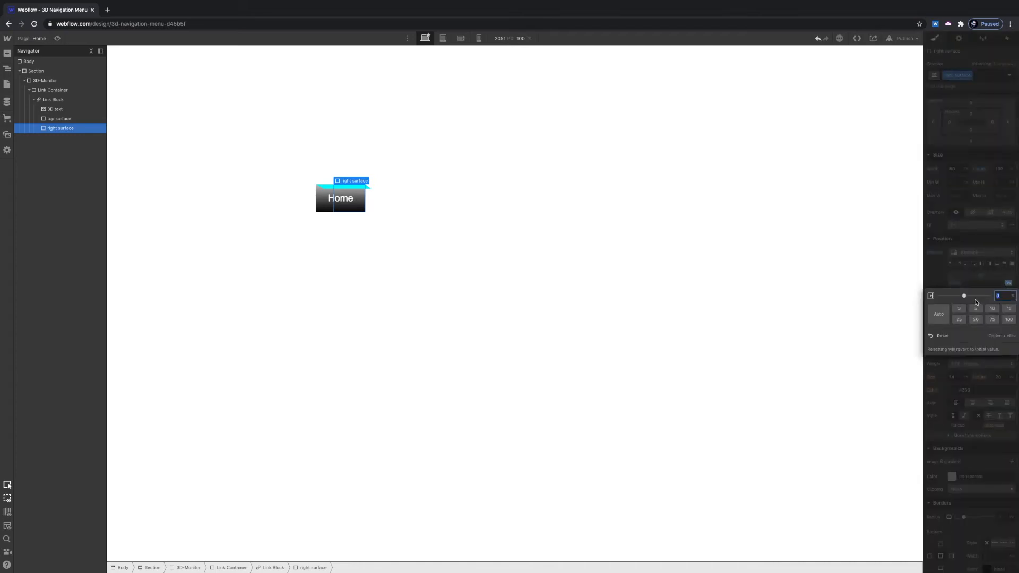
pyautogui.click(1011, 296)
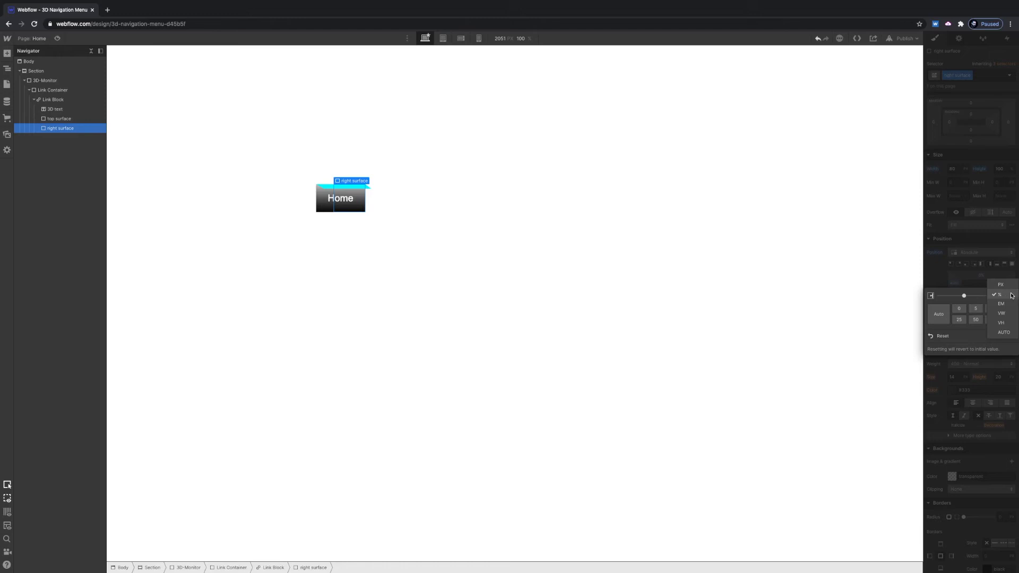
pyautogui.click(1008, 286)
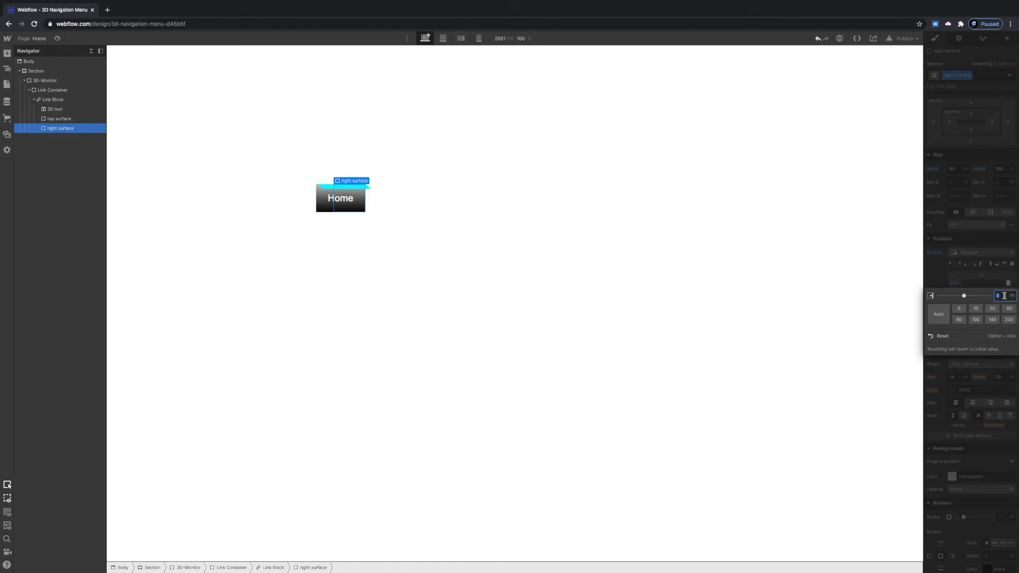
pyautogui.write('80')
pyautogui.press('BackSpace')
pyautogui.press('BackSpace')
pyautogui.press('BackSpace')
pyautogui.write('80')
pyautogui.press('Return')
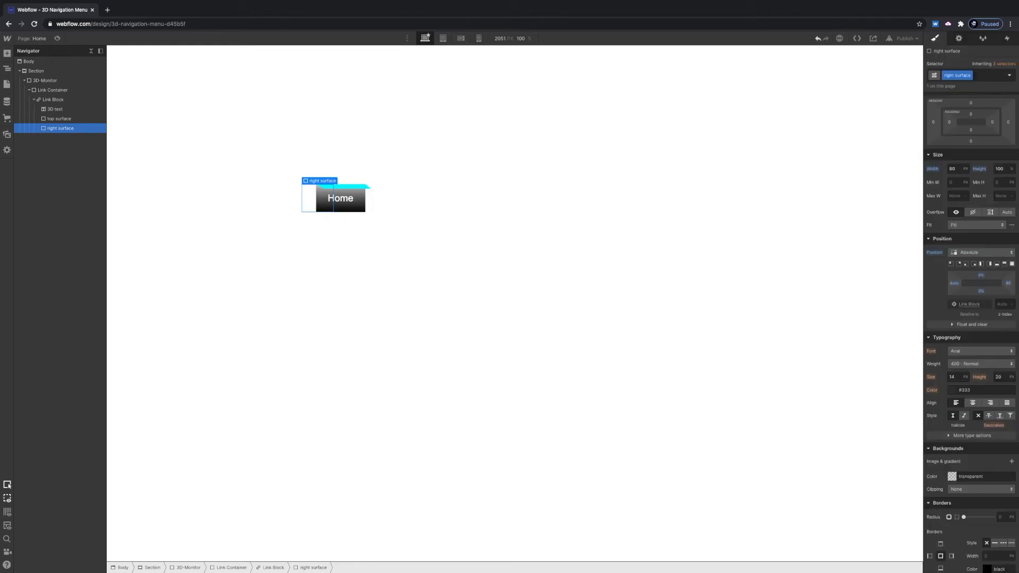
pyautogui.click(1008, 284)
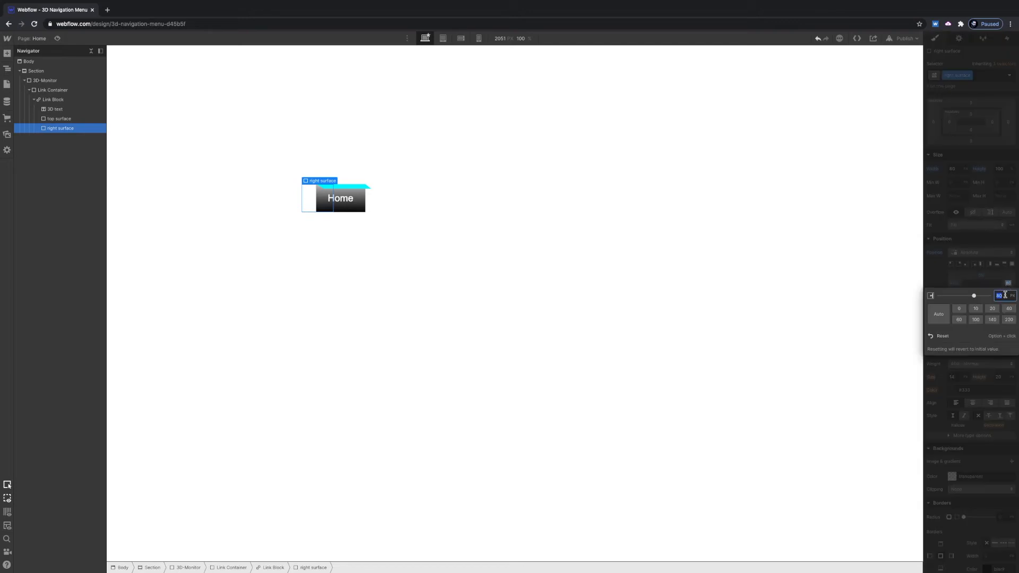
pyautogui.write('-80')
pyautogui.press('Return')
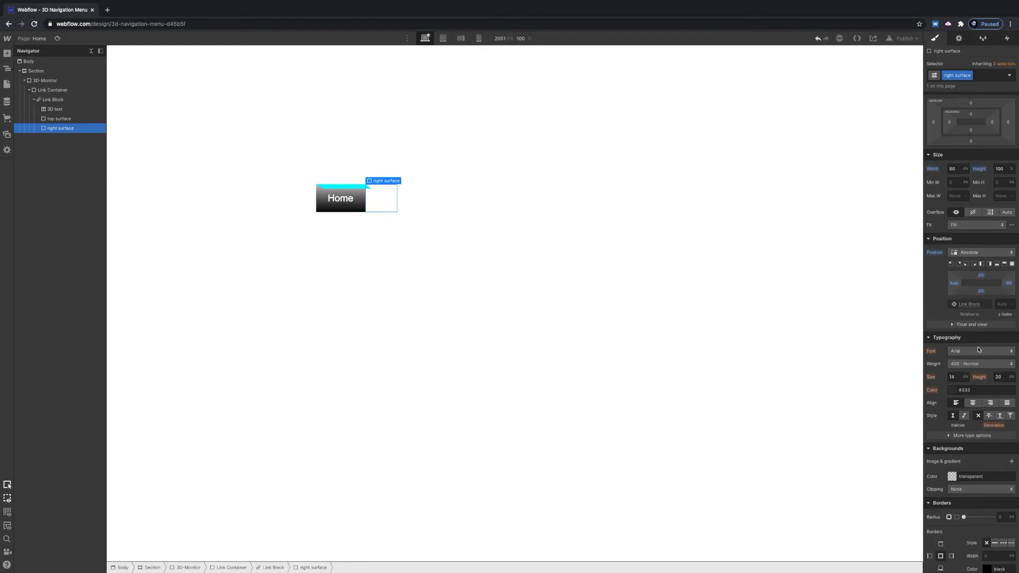
# - Give the right surface block the saved Cyan swatch as its background colour
pyautogui.scroll(-3, 978, 352)
pyautogui.scroll(-1, 961, 366)
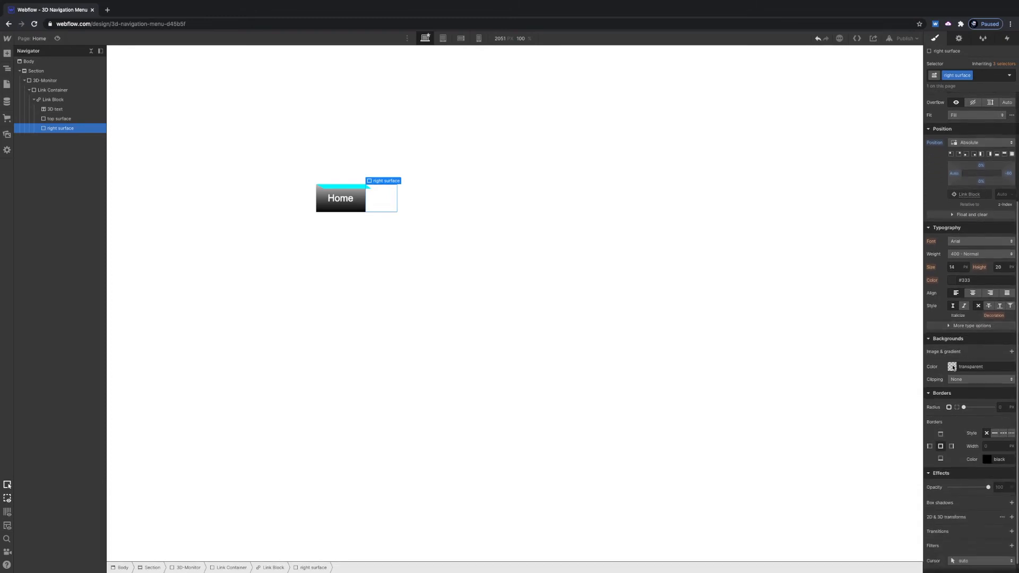
pyautogui.click(953, 366)
pyautogui.click(942, 489)
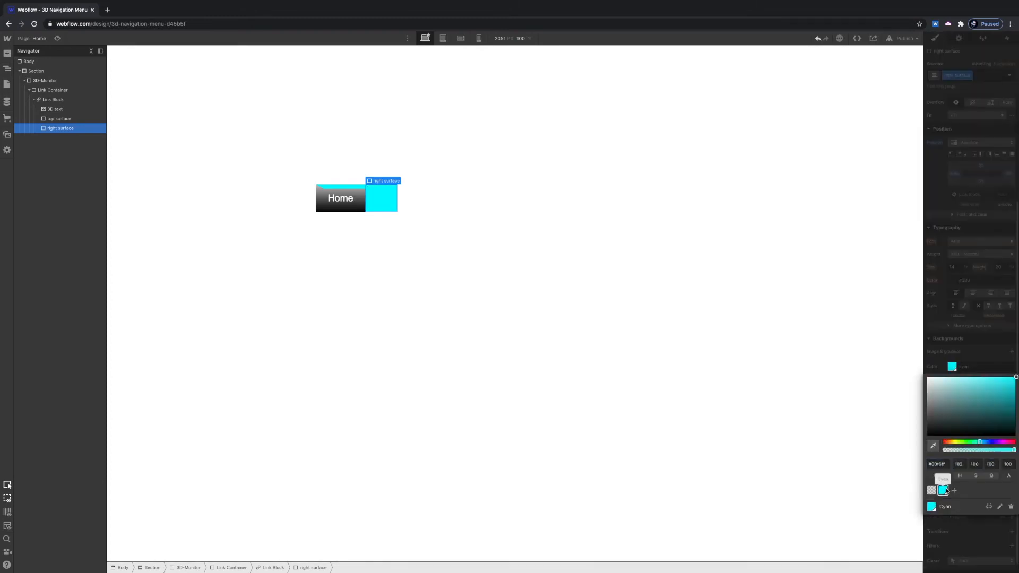
pyautogui.click(985, 354)
# - Set the right surface block's transform origin to the middle of its left edge, 0% left and 50% top
pyautogui.scroll(-1, 981, 469)
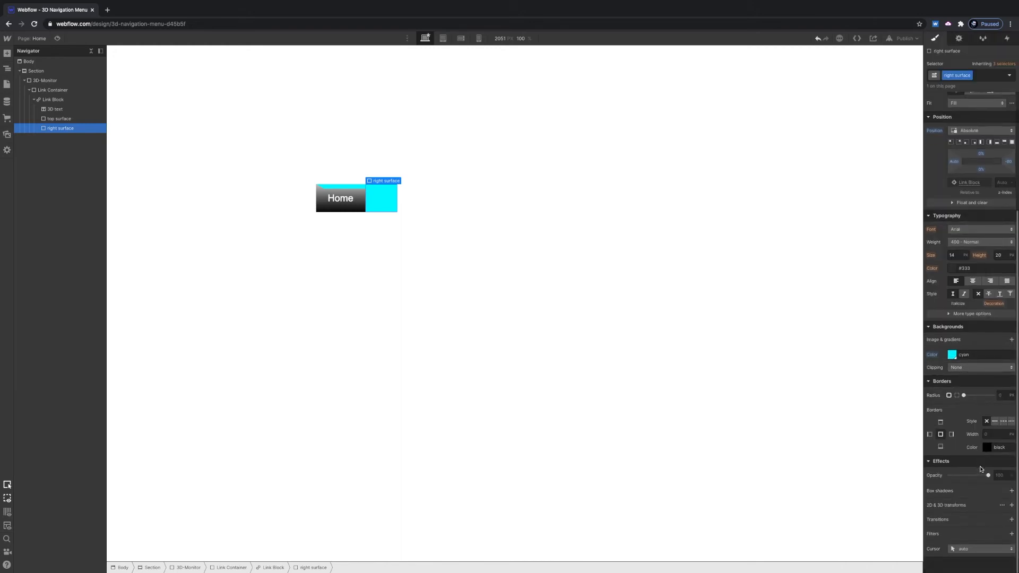
pyautogui.click(1001, 505)
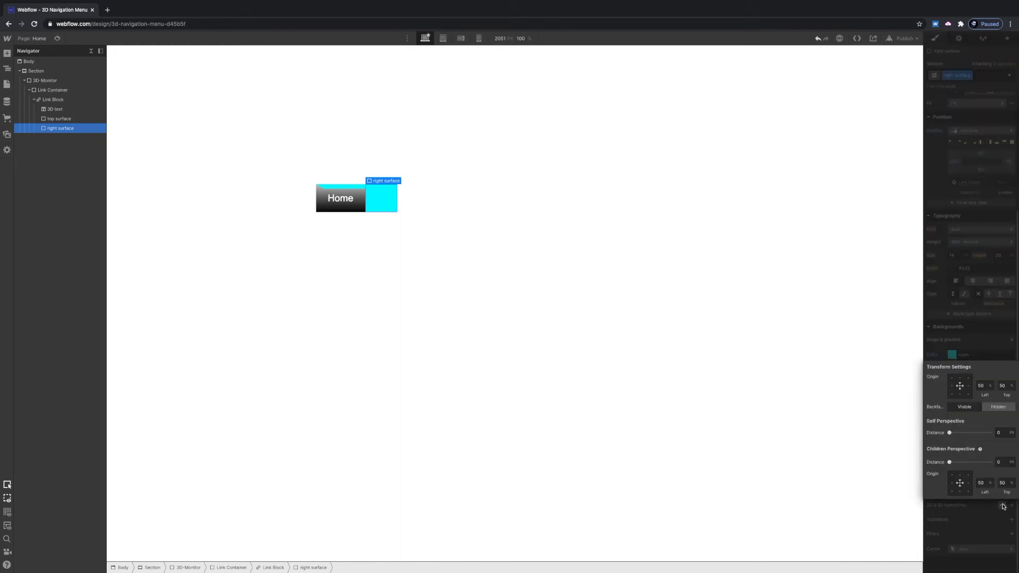
pyautogui.click(952, 386)
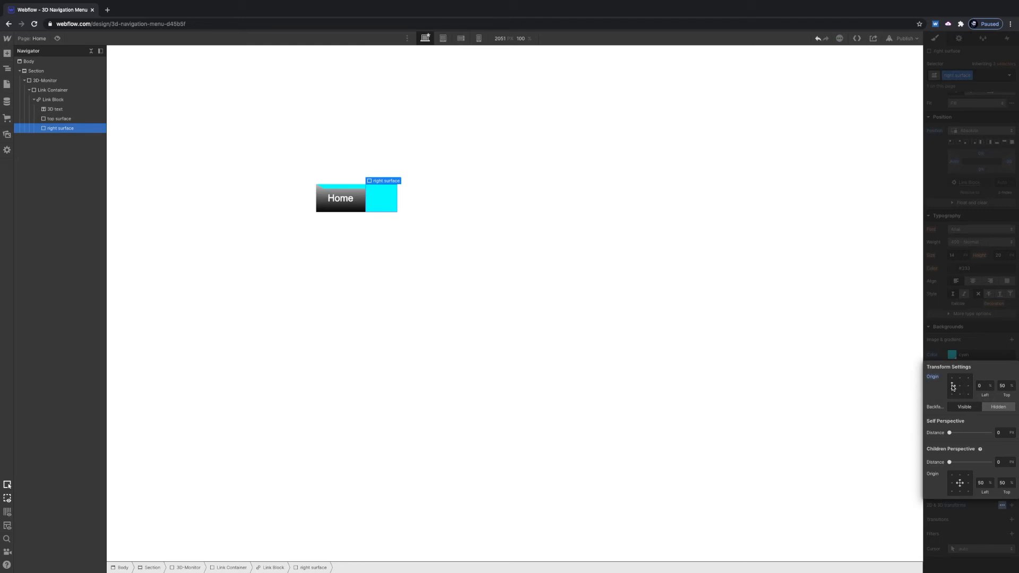
pyautogui.click(974, 343)
# - Add a 90-degree rotation around the Y axis to the right surface block, and select the link block
pyautogui.click(1012, 506)
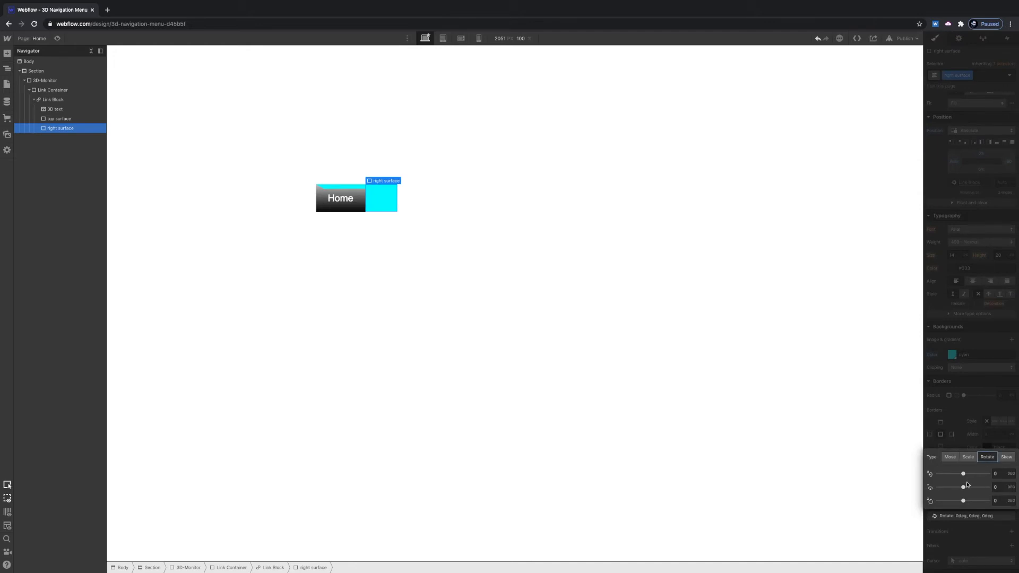
pyautogui.moveTo(965, 489); pyautogui.dragTo(975, 486)
pyautogui.click(1002, 455)
pyautogui.write('90')
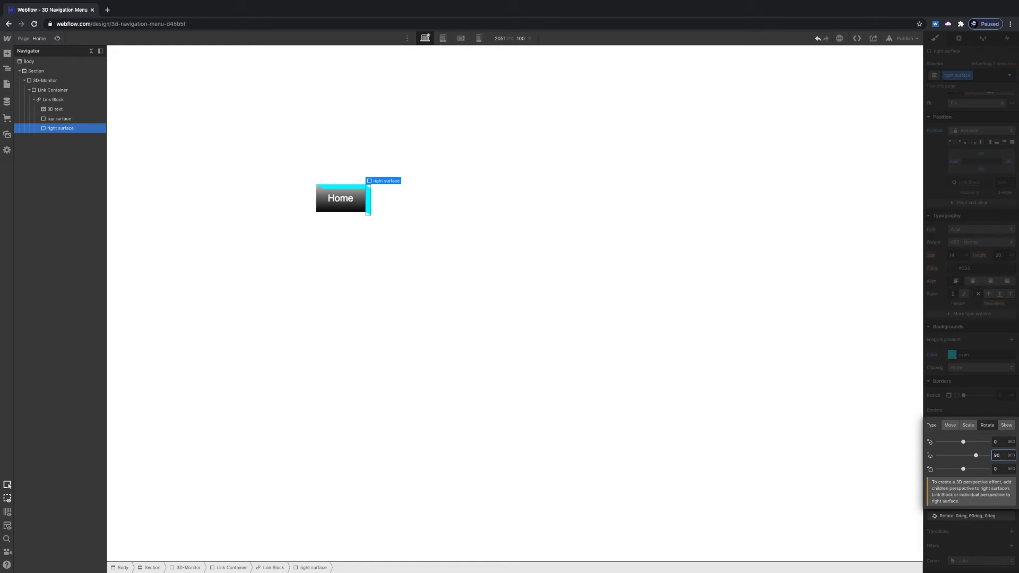
pyautogui.click(70, 99)
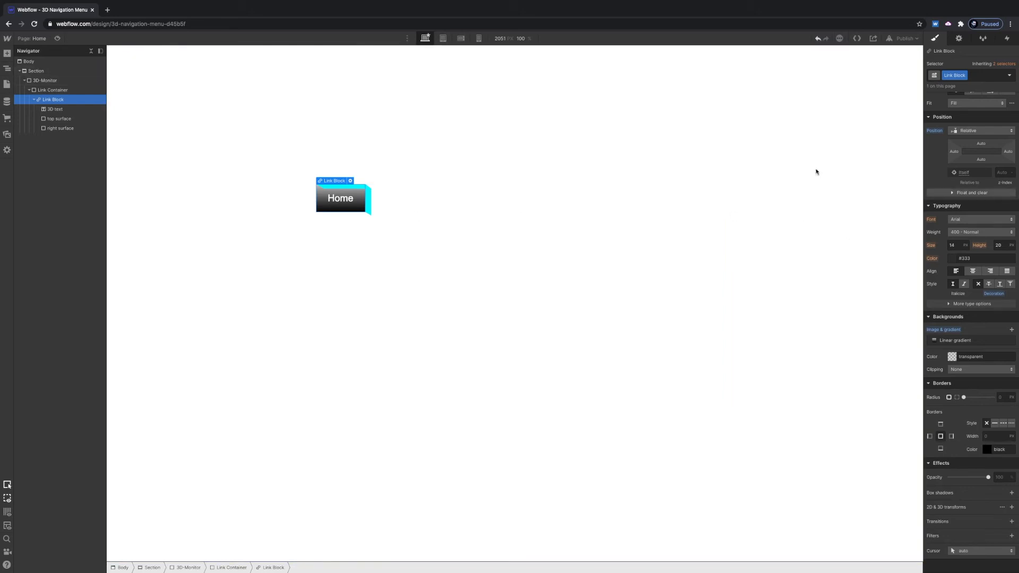
# - Add a div block inside the link block and give it the class Bottom Surface
pyautogui.click(7, 53)
pyautogui.click(36, 204)
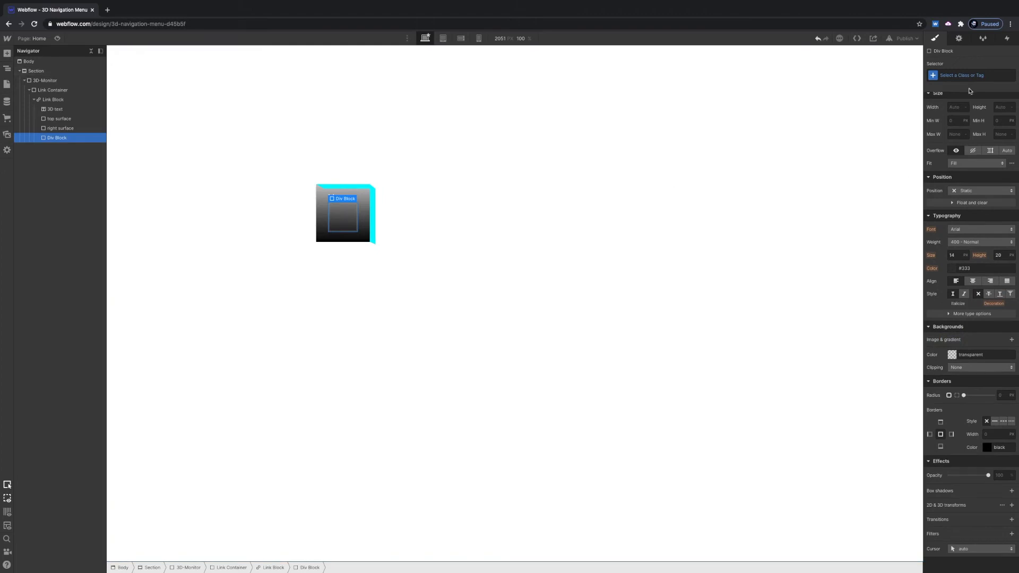
pyautogui.click(964, 75)
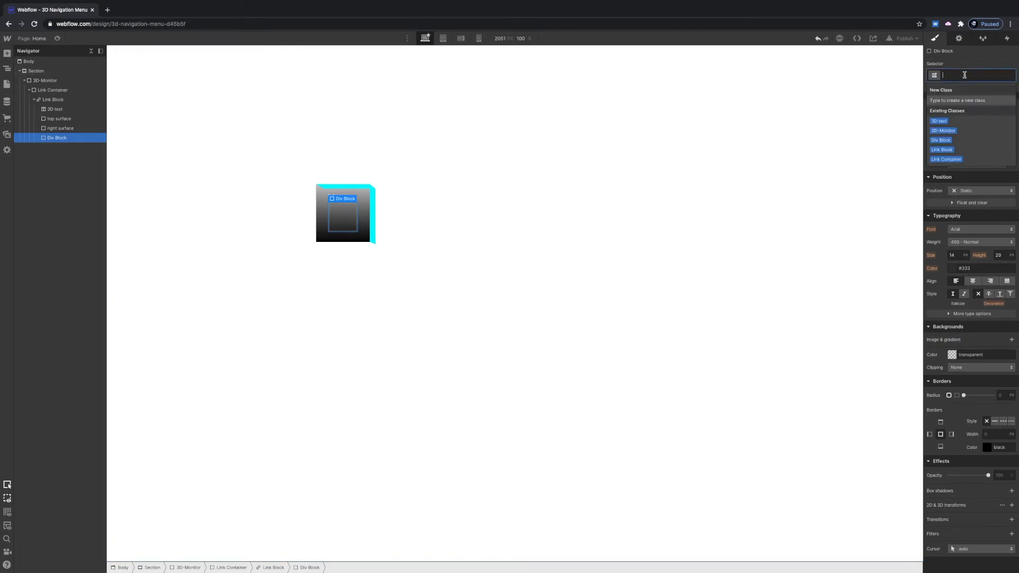
pyautogui.write('Bottom')
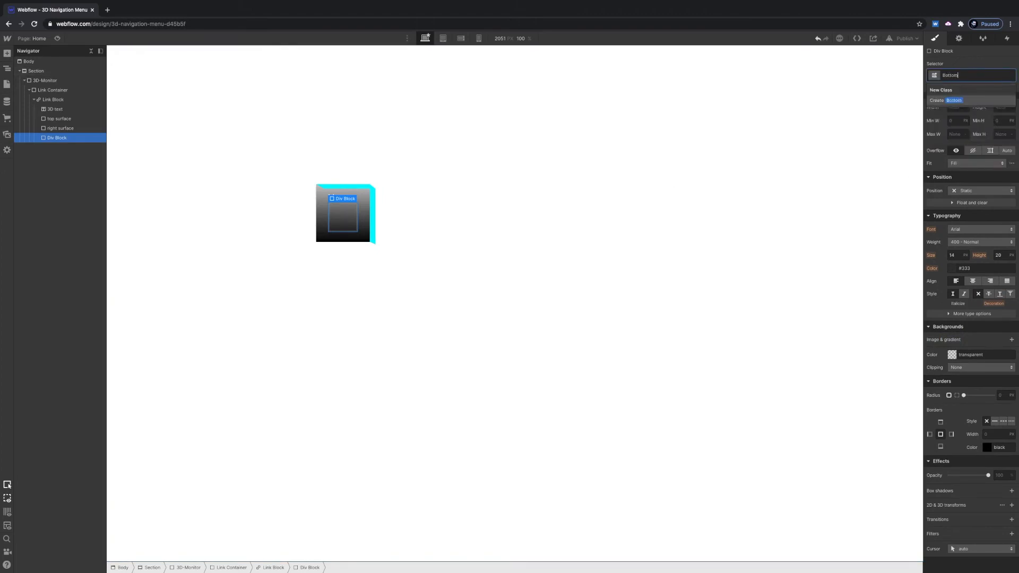
pyautogui.write(' Surface')
pyautogui.press('Return')
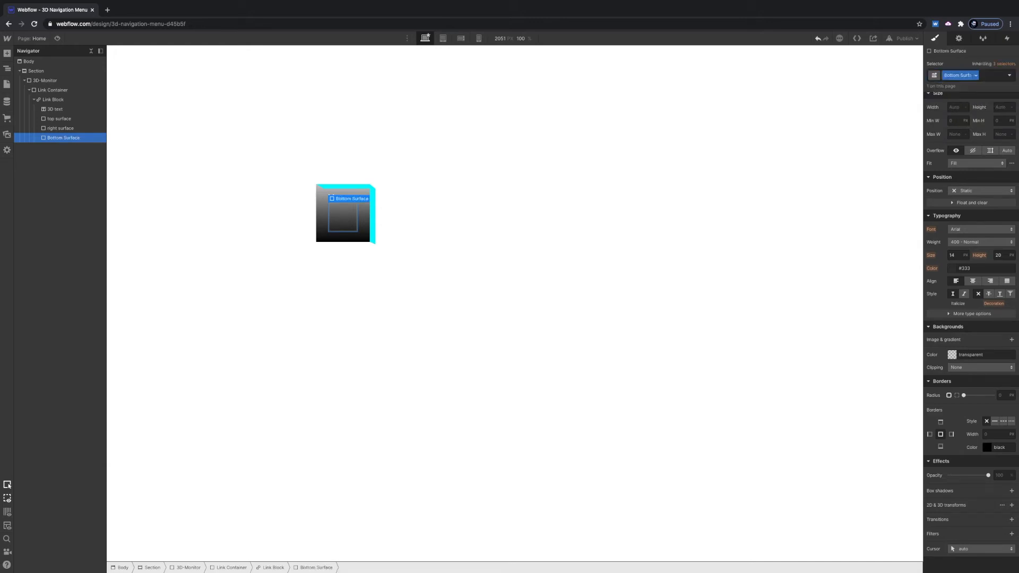
# - Set the Bottom Surface block to absolute position with a width of 100% and a height of 80 px
pyautogui.scroll(2, 983, 171)
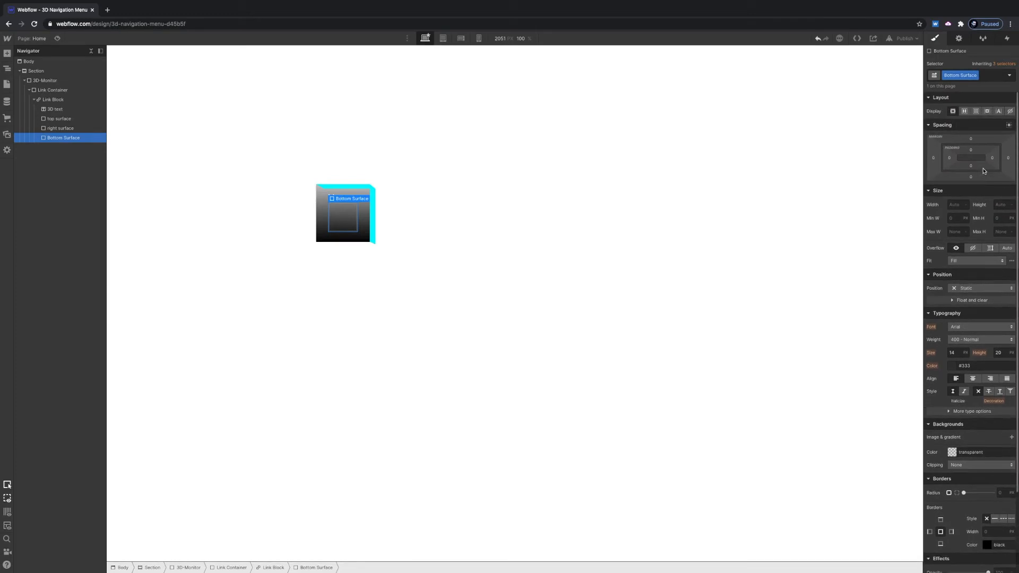
pyautogui.click(982, 288)
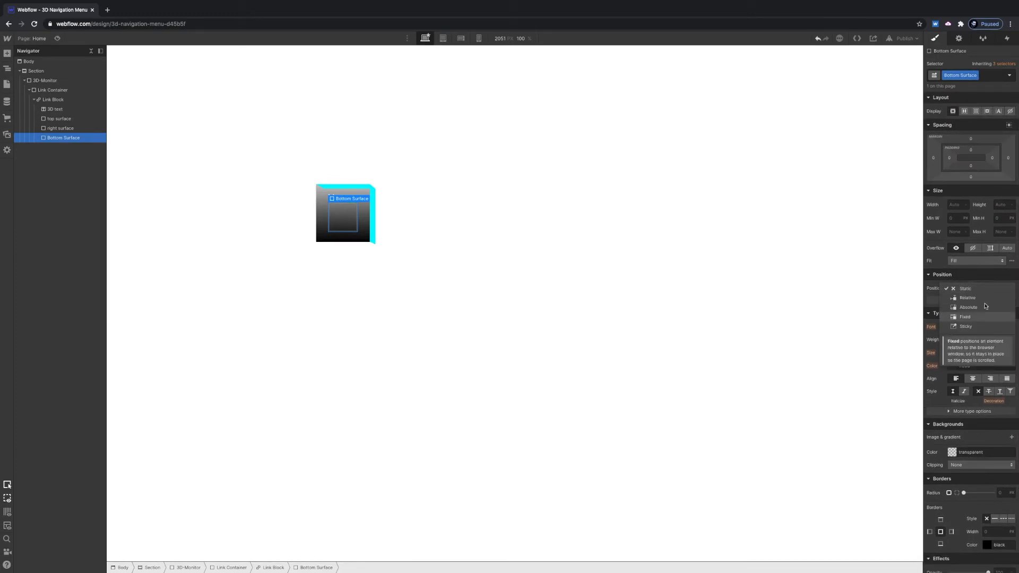
pyautogui.click(985, 306)
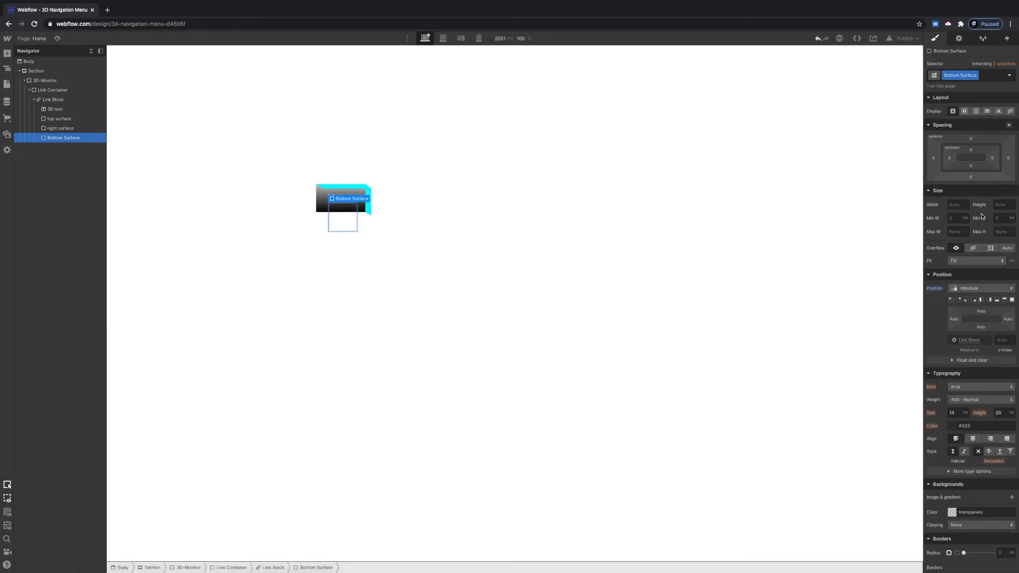
pyautogui.click(957, 205)
pyautogui.write('100%')
pyautogui.click(1000, 204)
pyautogui.write('80')
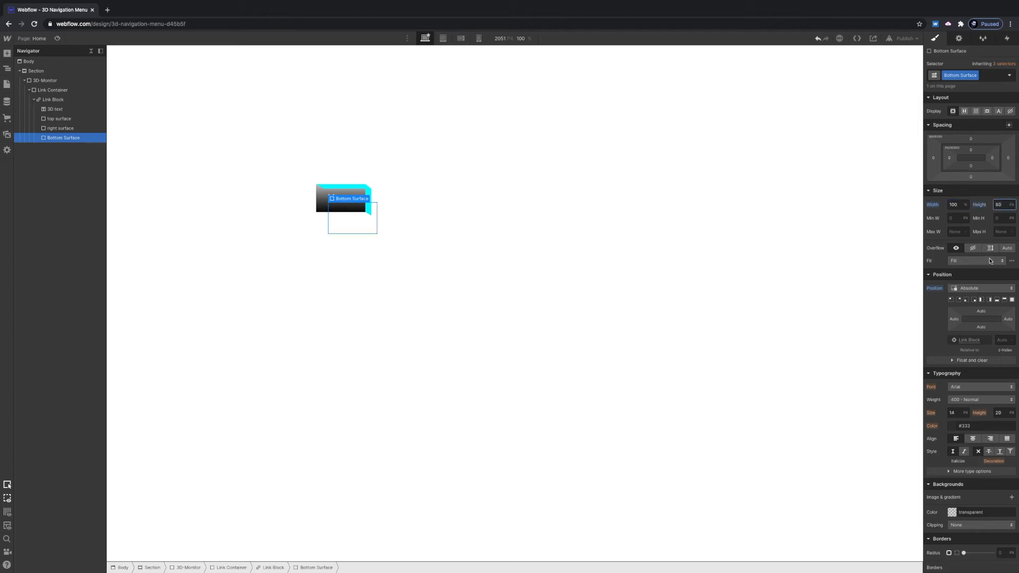
# - Anchor the Bottom Surface block to the bottom of the link block and set its bottom offset to -80 px
pyautogui.click(996, 300)
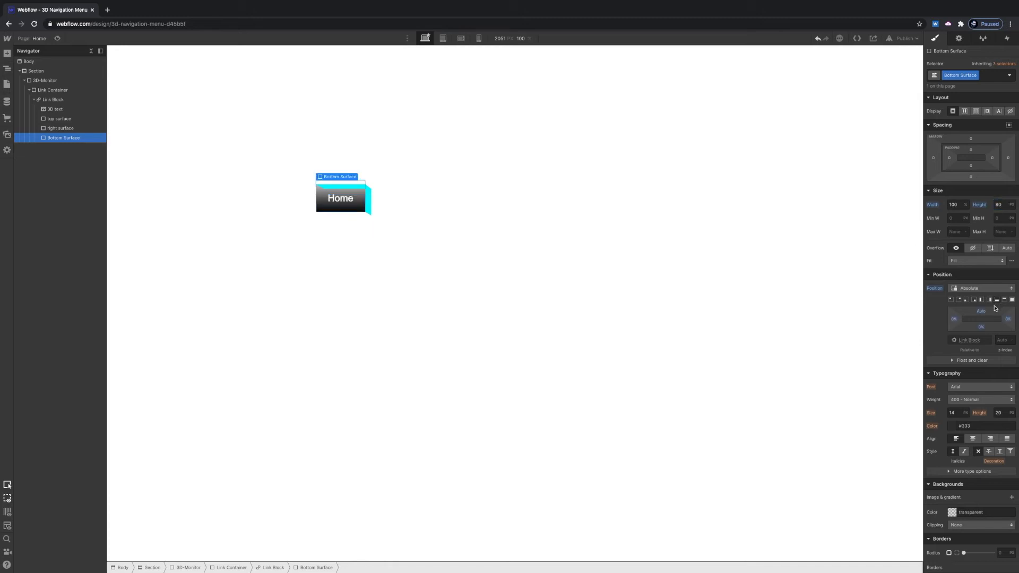
pyautogui.scroll(-3, 996, 304)
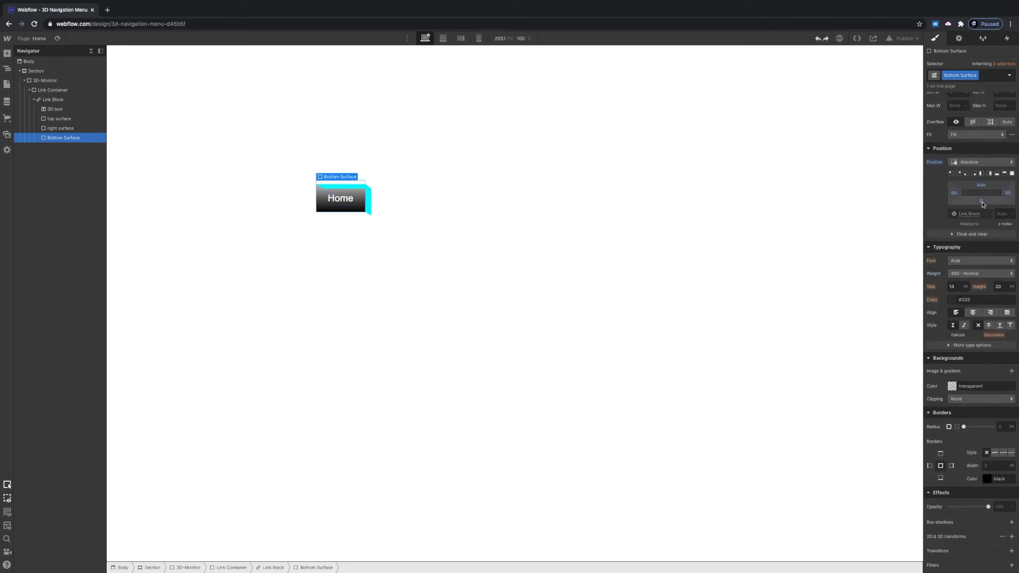
pyautogui.click(982, 202)
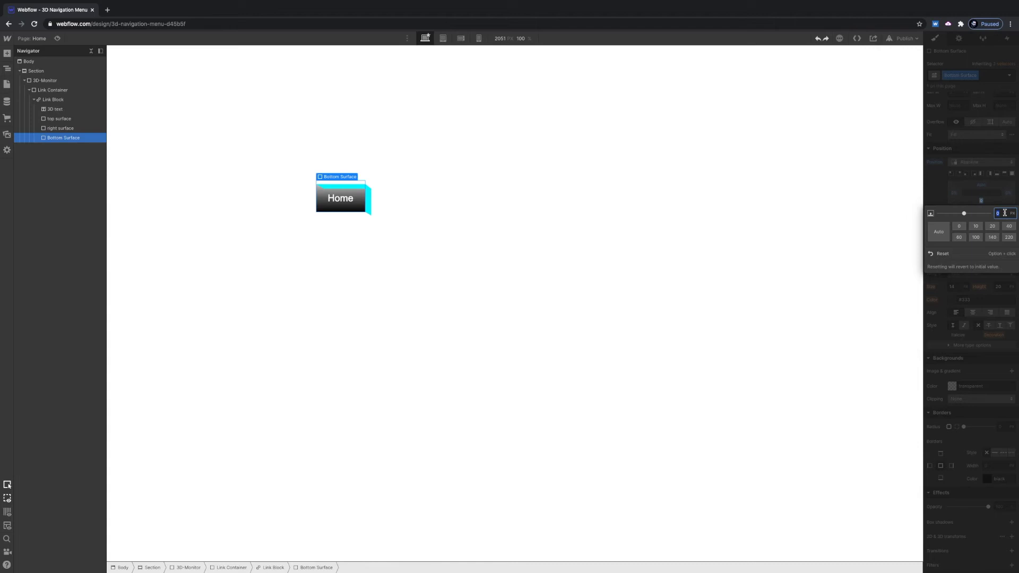
pyautogui.press('Return')
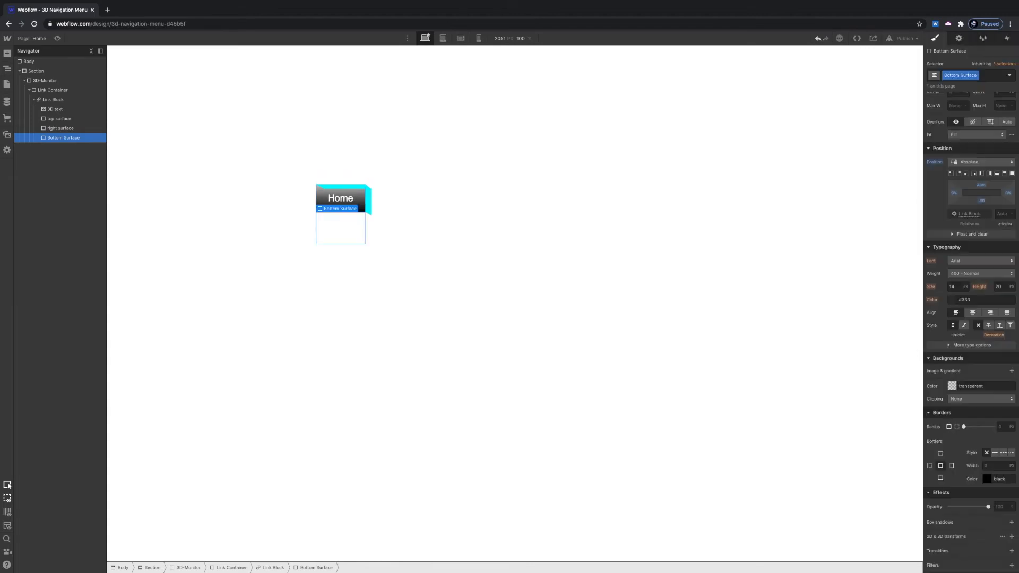
# - Give the Bottom Surface block the saved Cyan swatch as its background colour
pyautogui.click(952, 385)
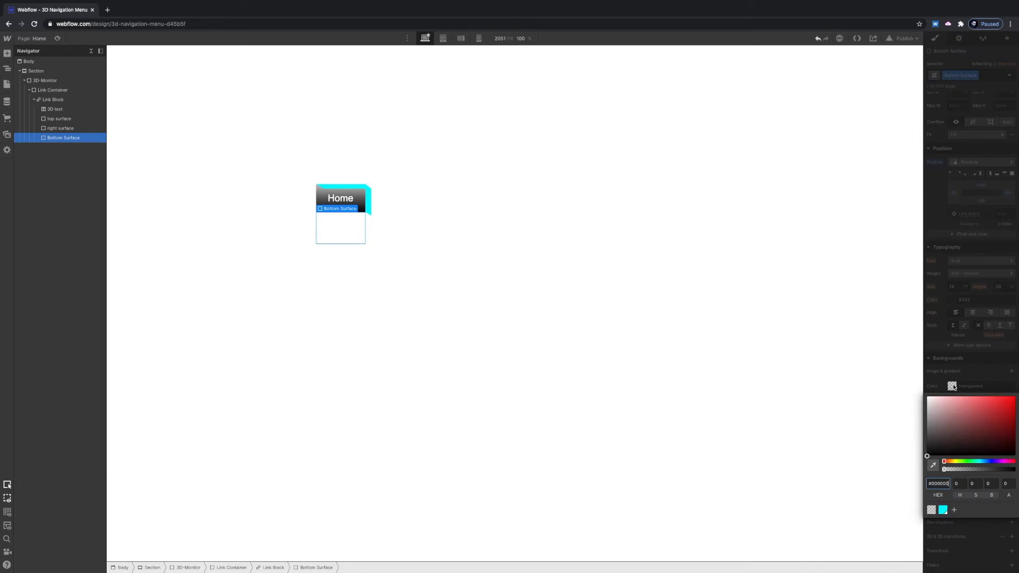
pyautogui.click(942, 510)
pyautogui.click(957, 363)
# - Set the Bottom Surface block's transform origin to the middle of its top edge, 50% left and 0% top
pyautogui.scroll(-1, 958, 416)
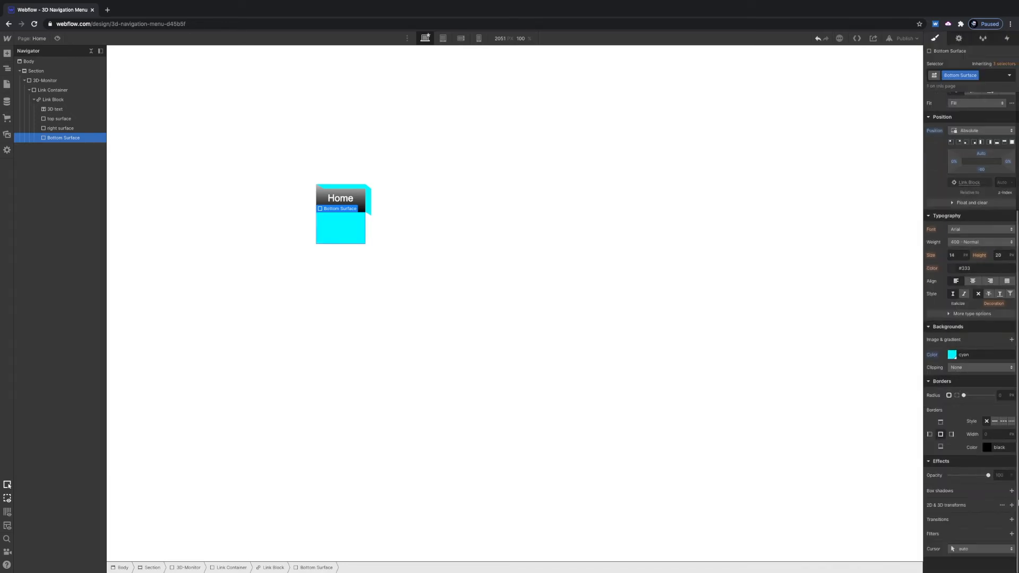
pyautogui.click(1002, 506)
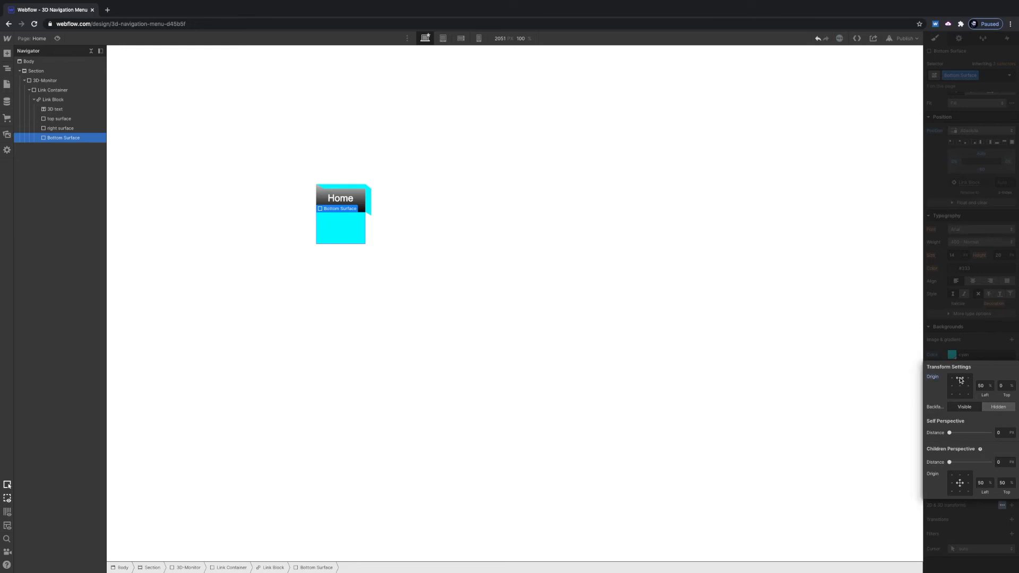
pyautogui.click(990, 337)
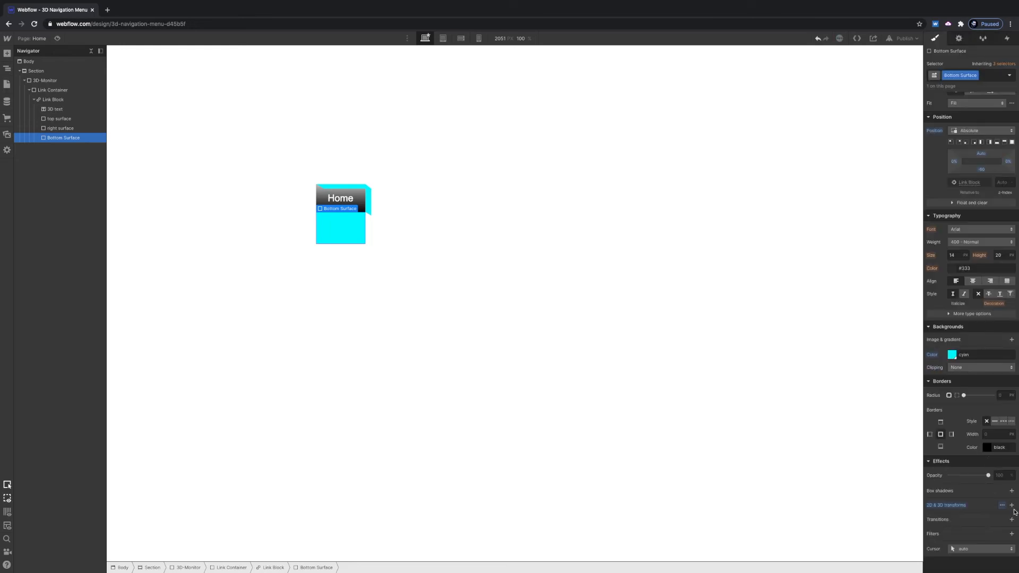
# - Add a -90-degree rotation around the X axis to the Bottom Surface block
pyautogui.click(1011, 506)
pyautogui.click(986, 457)
pyautogui.moveTo(963, 473)
pyautogui.mouseDown()
pyautogui.moveTo(951, 473)
pyautogui.moveTo(964, 472)
pyautogui.mouseUp()
pyautogui.click(1004, 441)
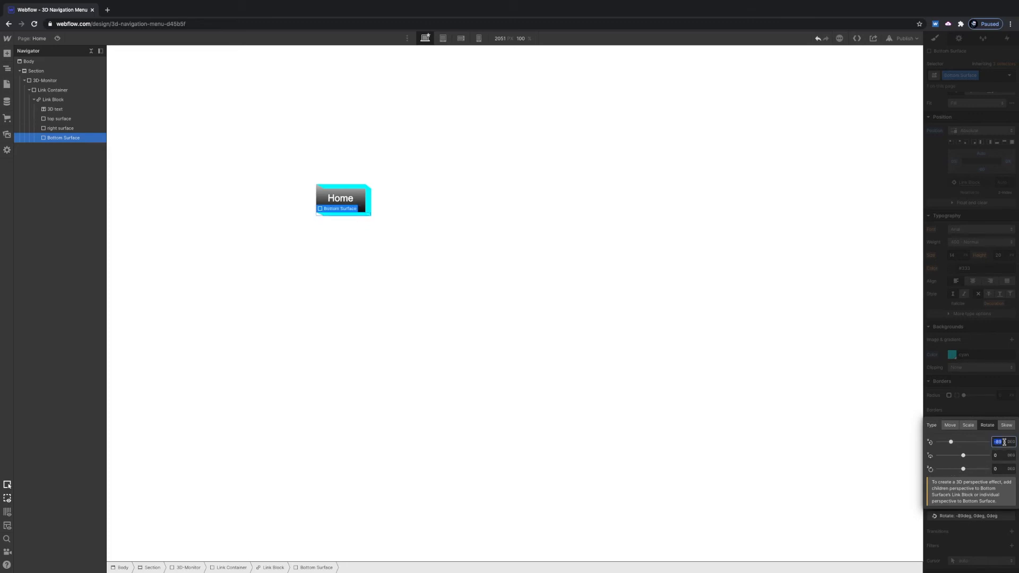
pyautogui.press('Right')
pyautogui.write('90')
pyautogui.click(416, 218)
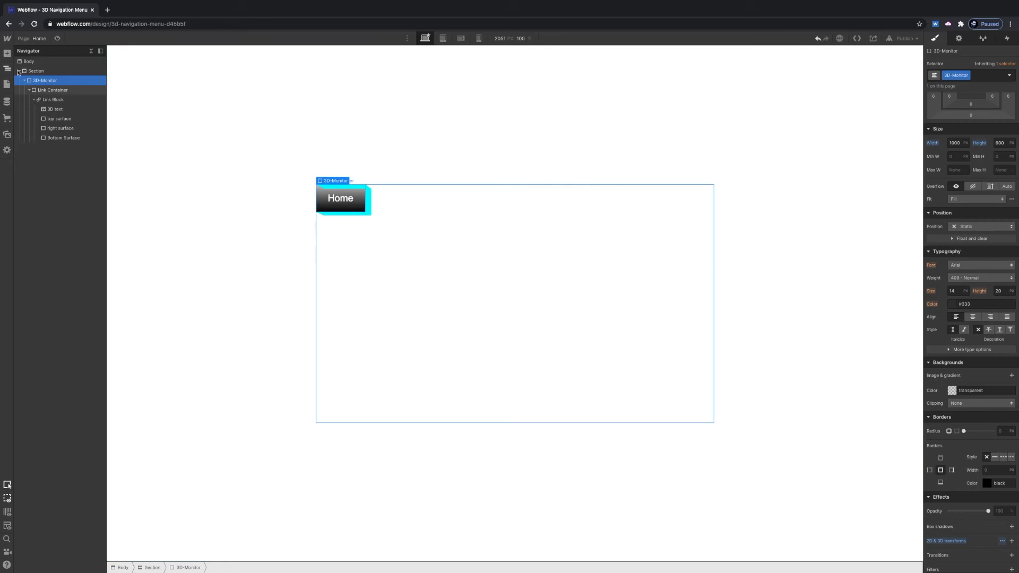
# - Add another div block inside the link block and give it the class Left Surface
pyautogui.click(42, 99)
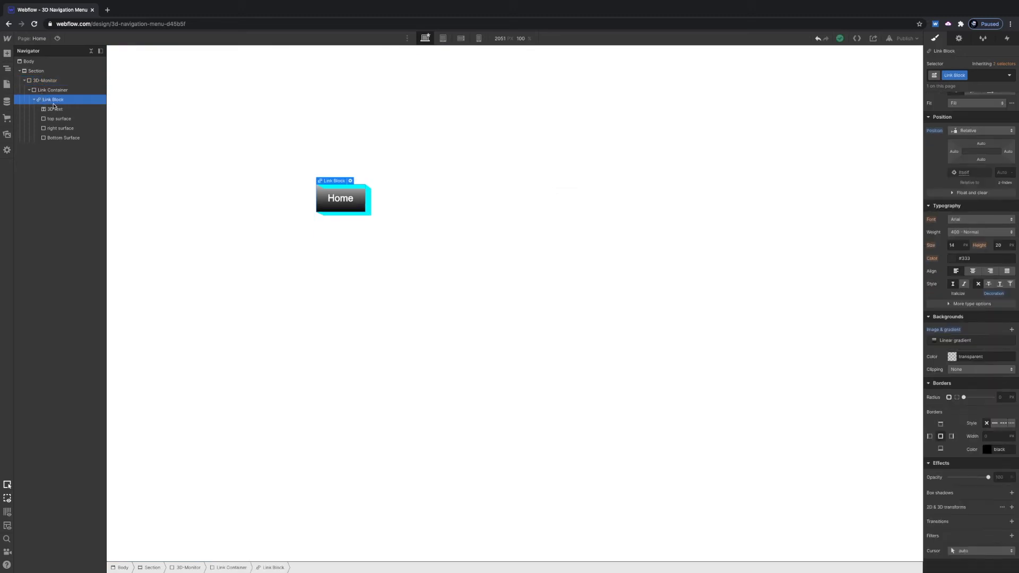
pyautogui.click(7, 54)
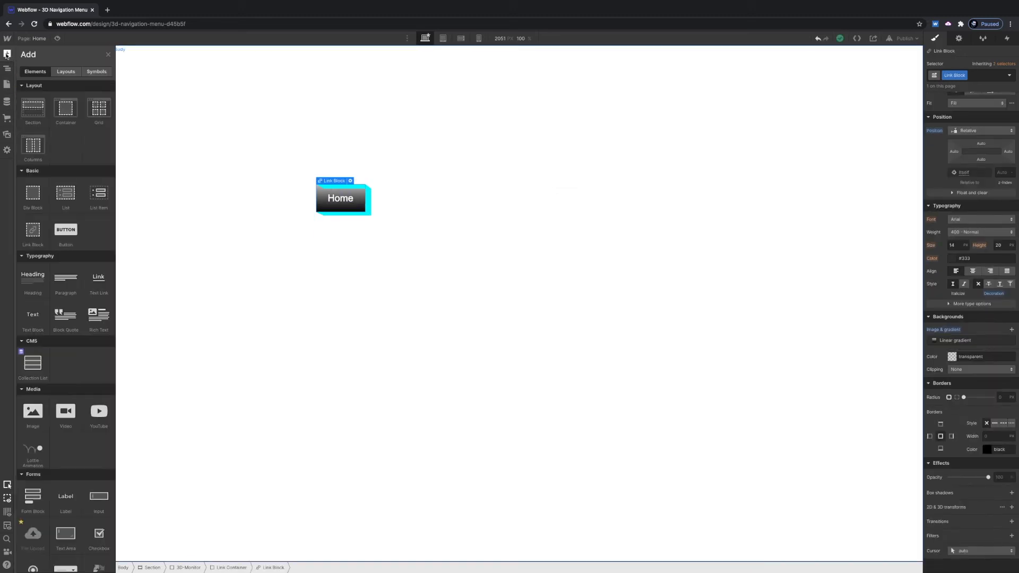
pyautogui.click(31, 199)
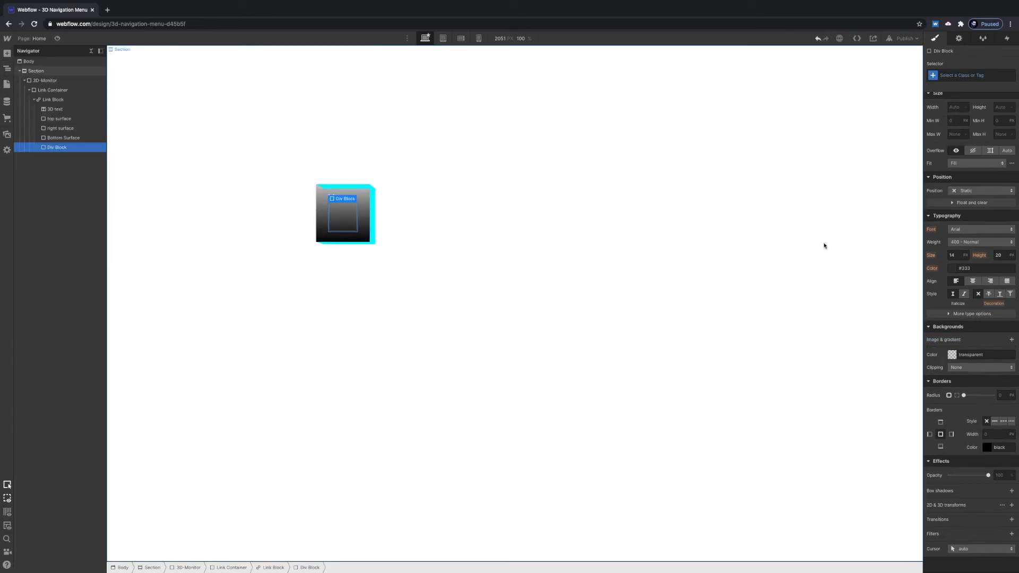
pyautogui.click(969, 74)
pyautogui.write('Left')
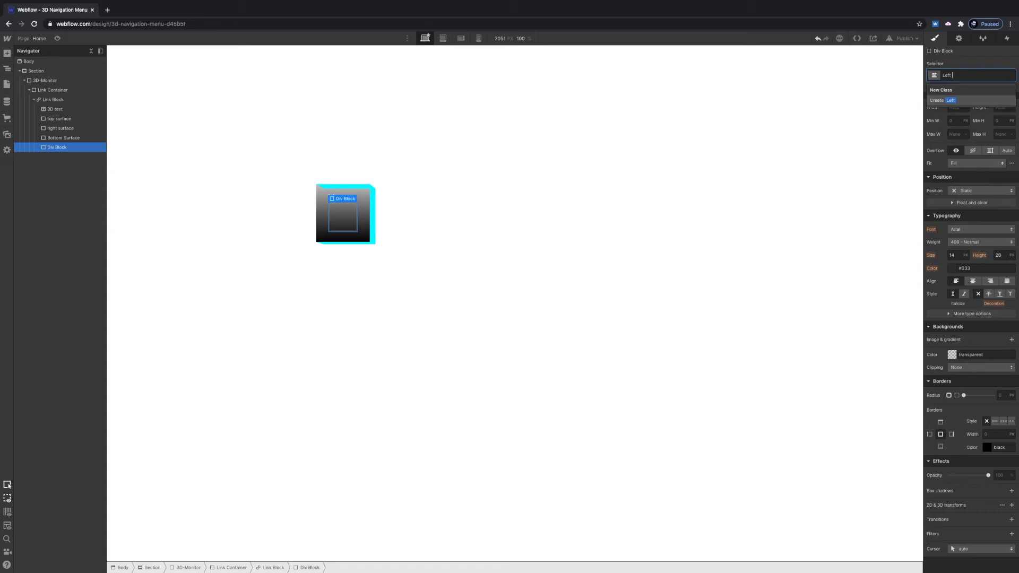
pyautogui.write(' Surface')
pyautogui.press('Return')
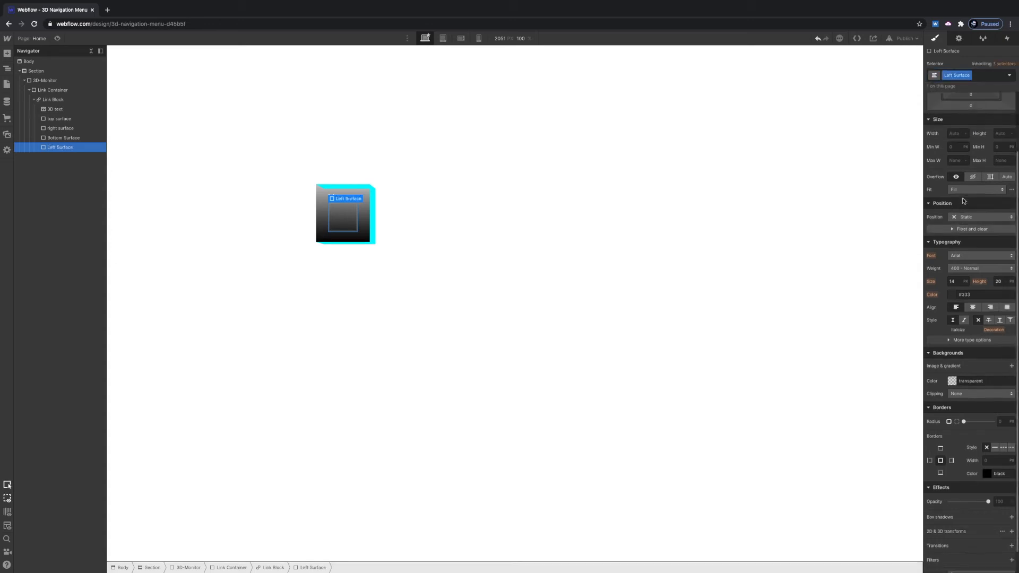
# - Set the Left Surface block's height to 100% and its width to 80 px
pyautogui.click(996, 203)
pyautogui.write('100')
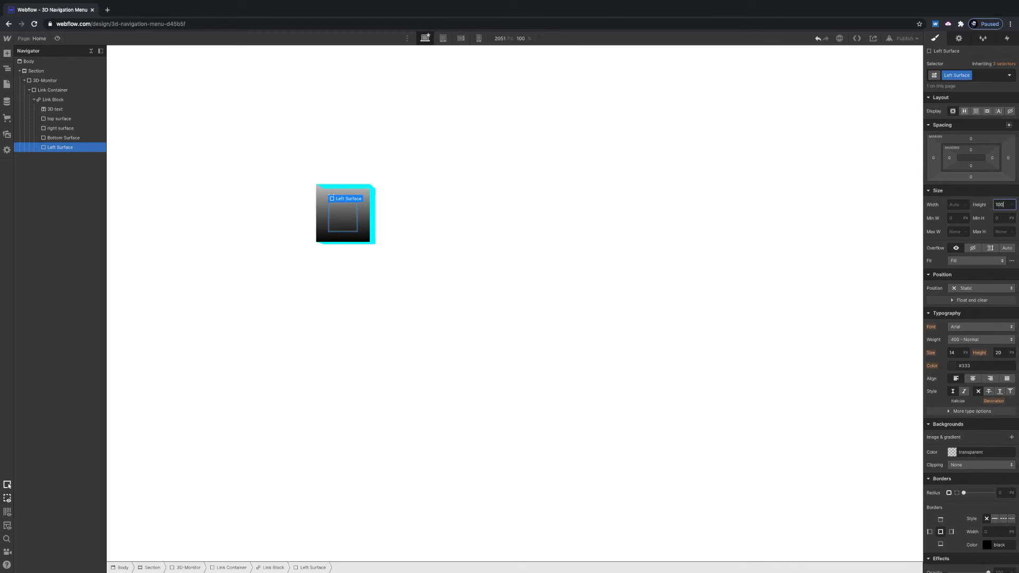
pyautogui.write('%')
pyautogui.press('Return')
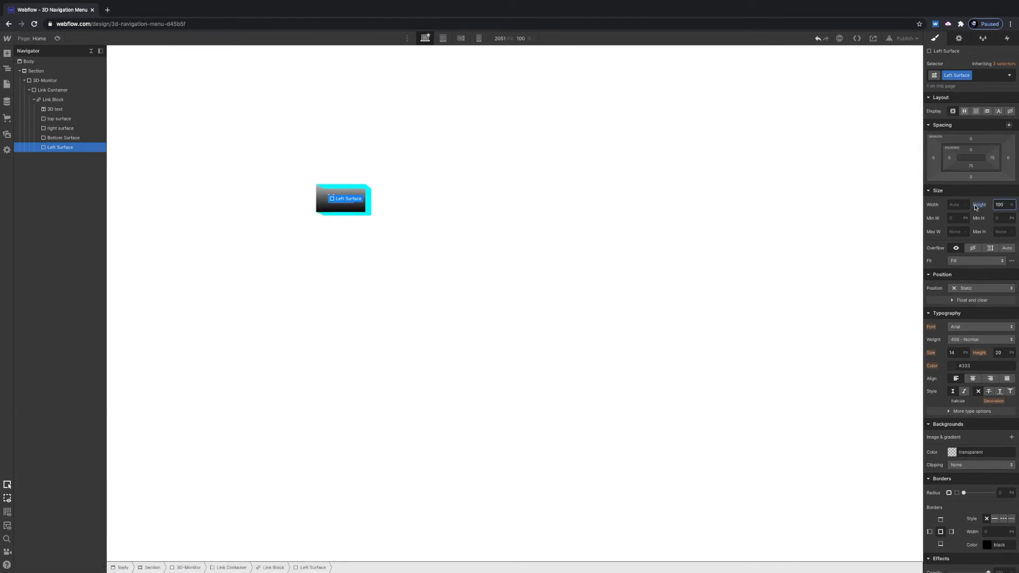
pyautogui.click(955, 203)
pyautogui.write('80')
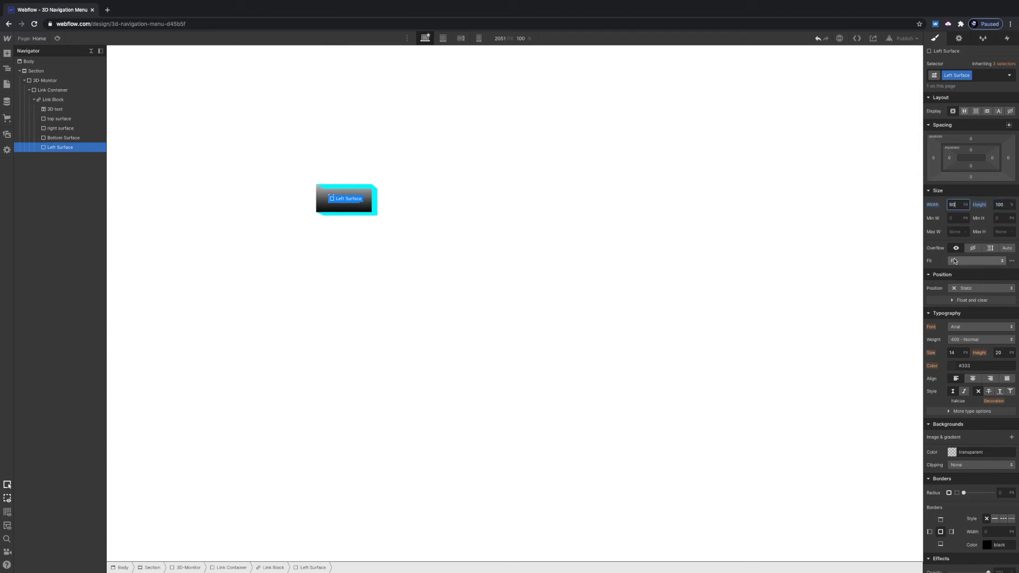
# - Set the Left Surface block to absolute position and anchor it to the left side of the link block
pyautogui.scroll(-2, 955, 257)
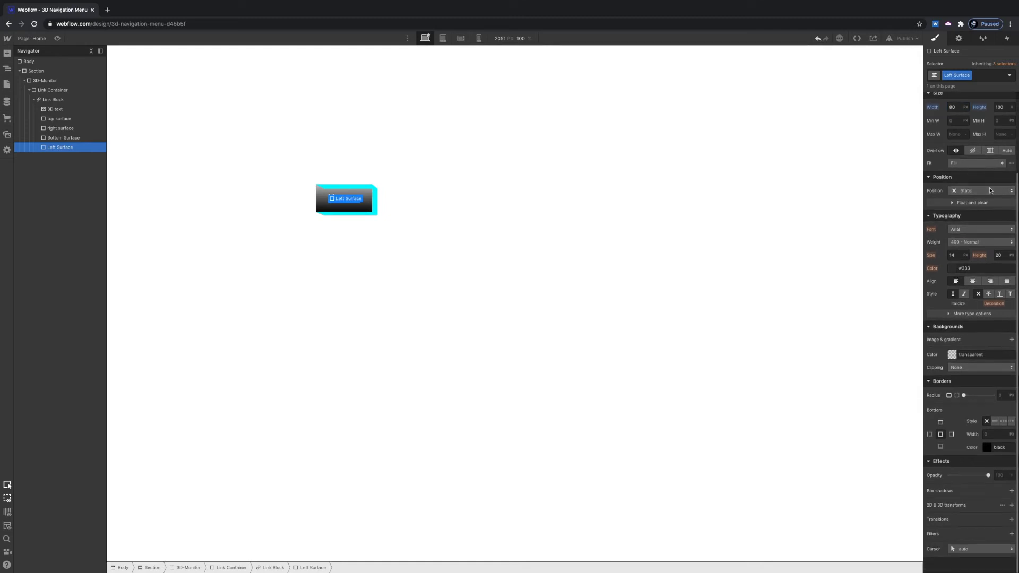
pyautogui.click(979, 191)
pyautogui.click(981, 214)
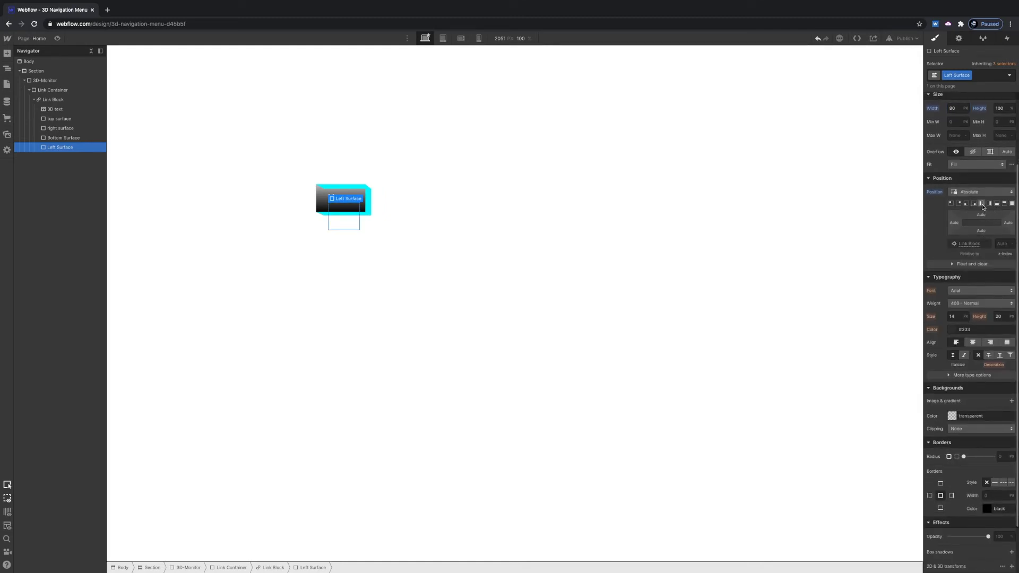
pyautogui.click(981, 204)
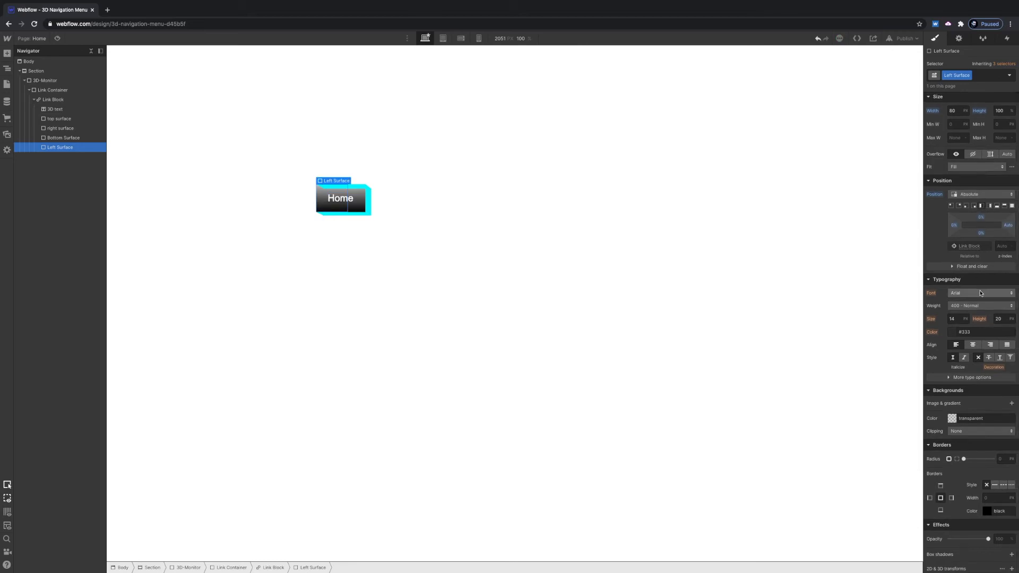
# - Try a left offset of -80 px on the Left Surface block by switching the unit to pixels, and undo it
pyautogui.click(952, 226)
pyautogui.click(1011, 238)
pyautogui.click(1005, 228)
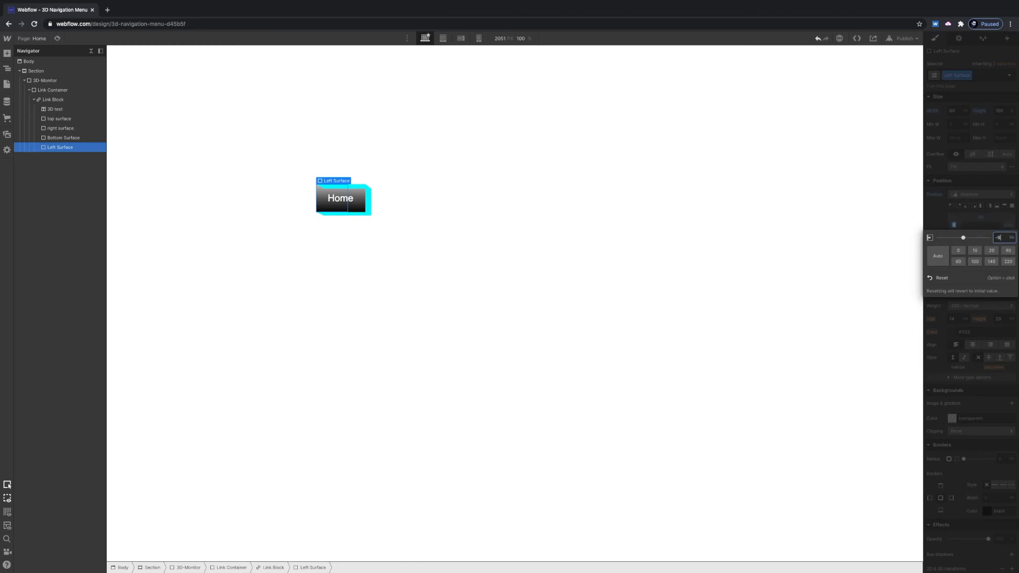
pyautogui.write('-80')
pyautogui.press('Return')
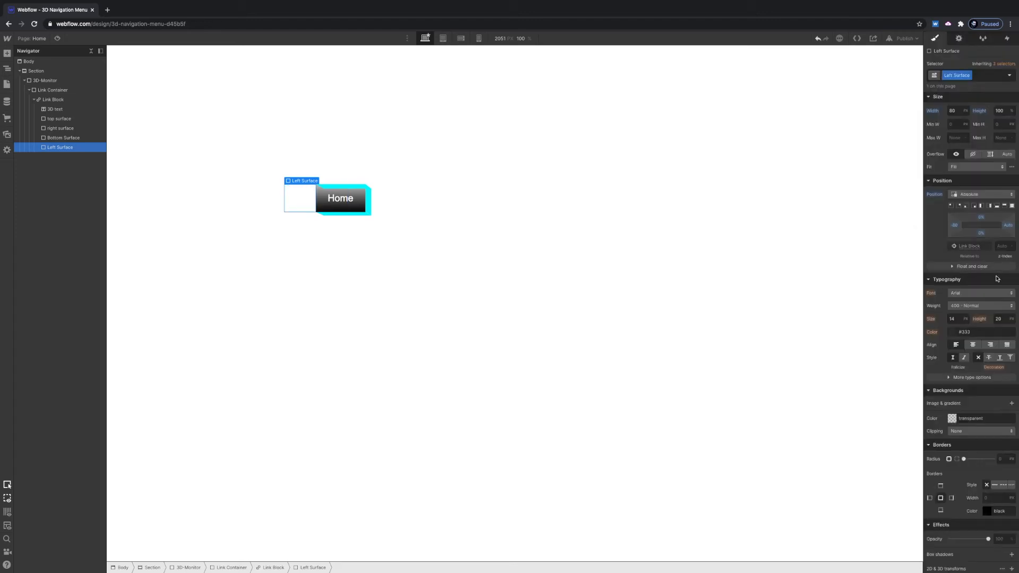
pyautogui.click(981, 206)
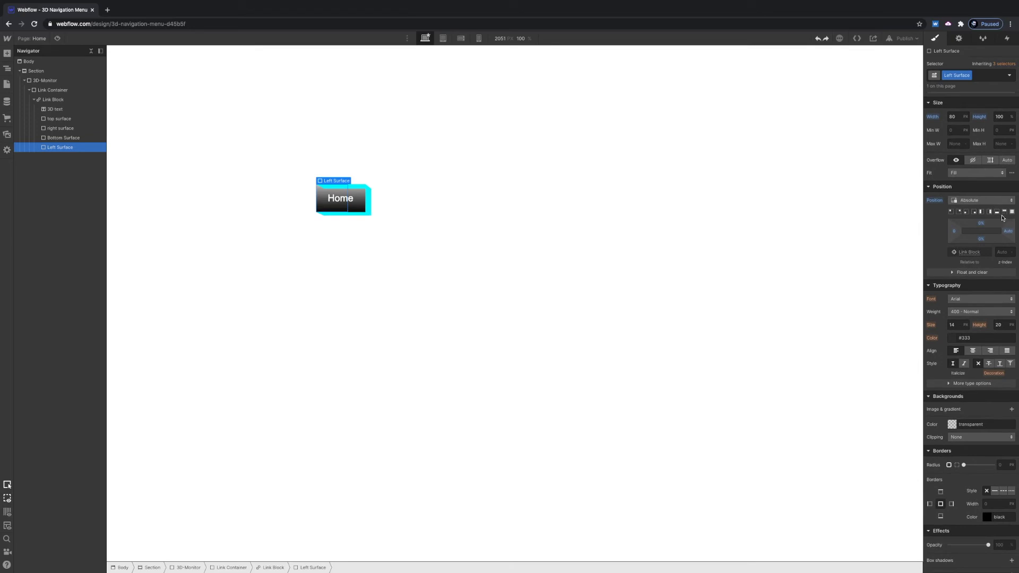
# - Set the Left Surface block's left offset to -80 px, entering the pixel unit together with the value
pyautogui.click(954, 233)
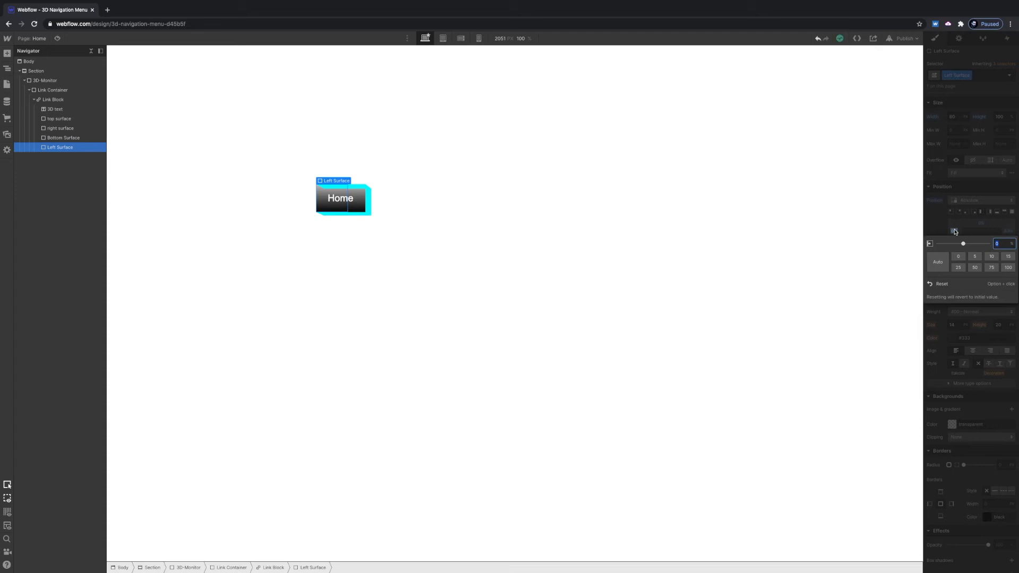
pyautogui.write('-80p')
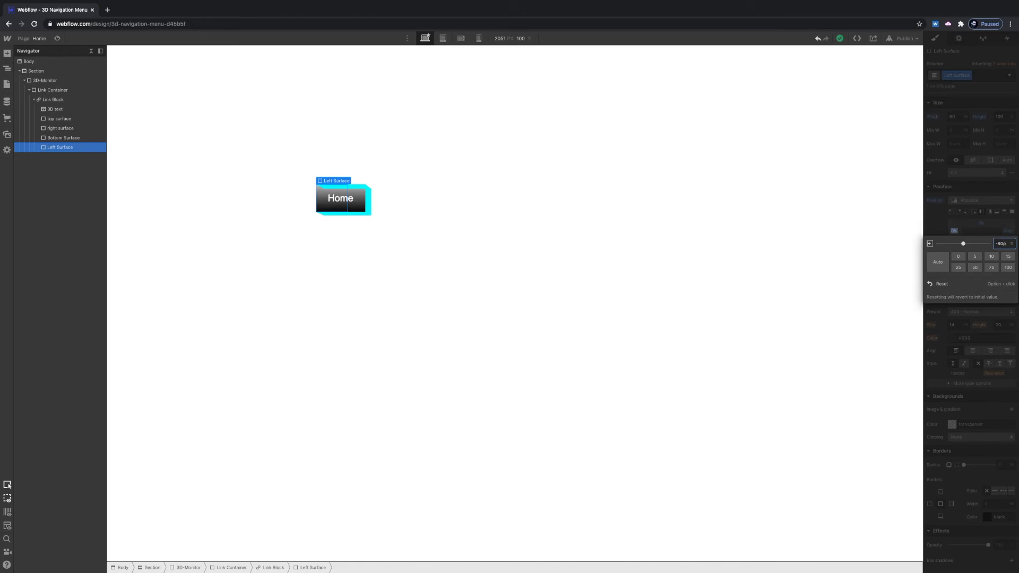
pyautogui.press('Return')
pyautogui.scroll(-2, 969, 346)
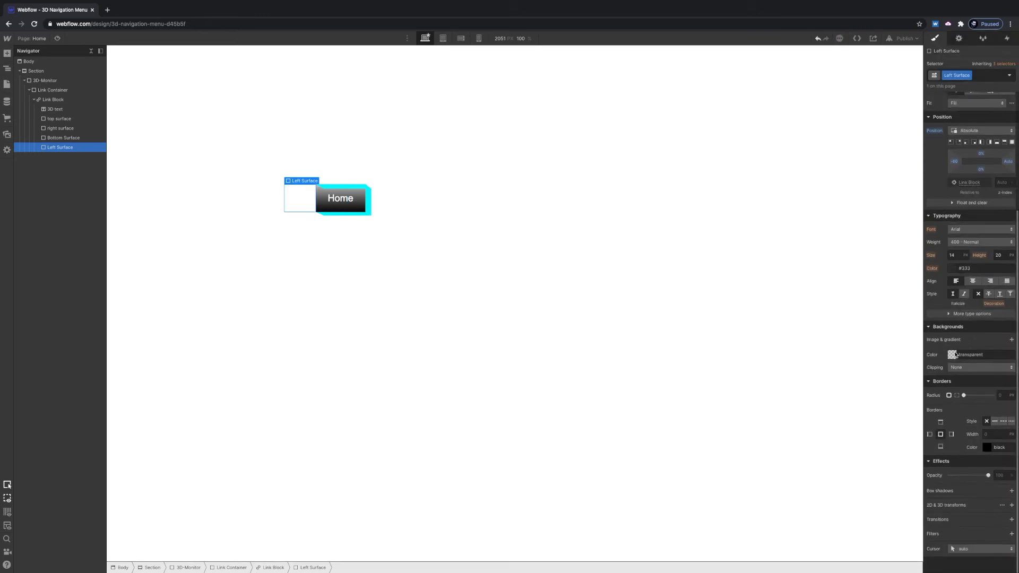
# - Give the Left Surface block a cyan background color using the saved swatch
pyautogui.click(952, 355)
pyautogui.click(943, 479)
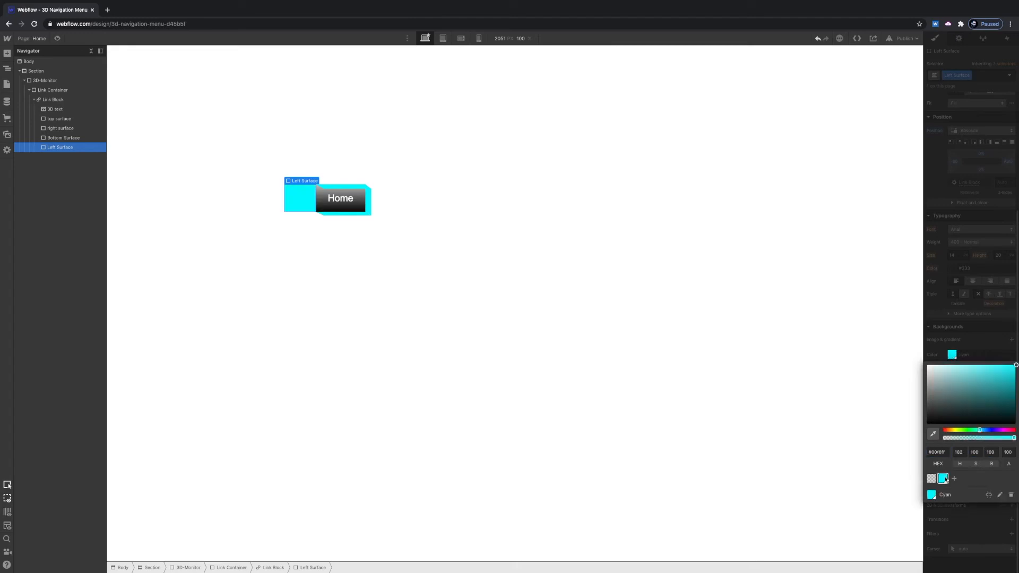
pyautogui.click(979, 352)
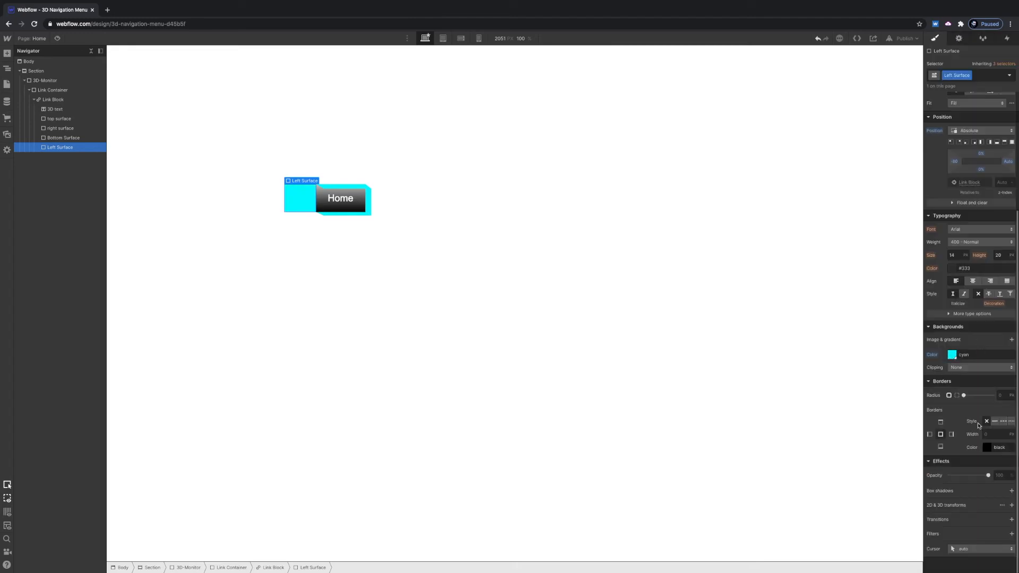
# - Set the Left Surface block's transform origin to the middle of its right edge and rotate it -90° around the Y axis
pyautogui.click(1003, 505)
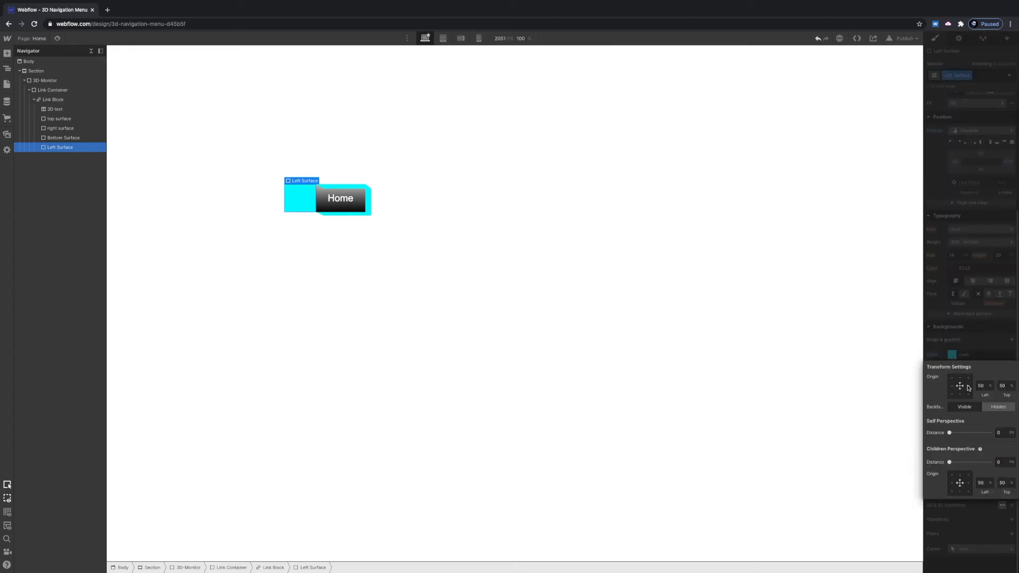
pyautogui.click(988, 349)
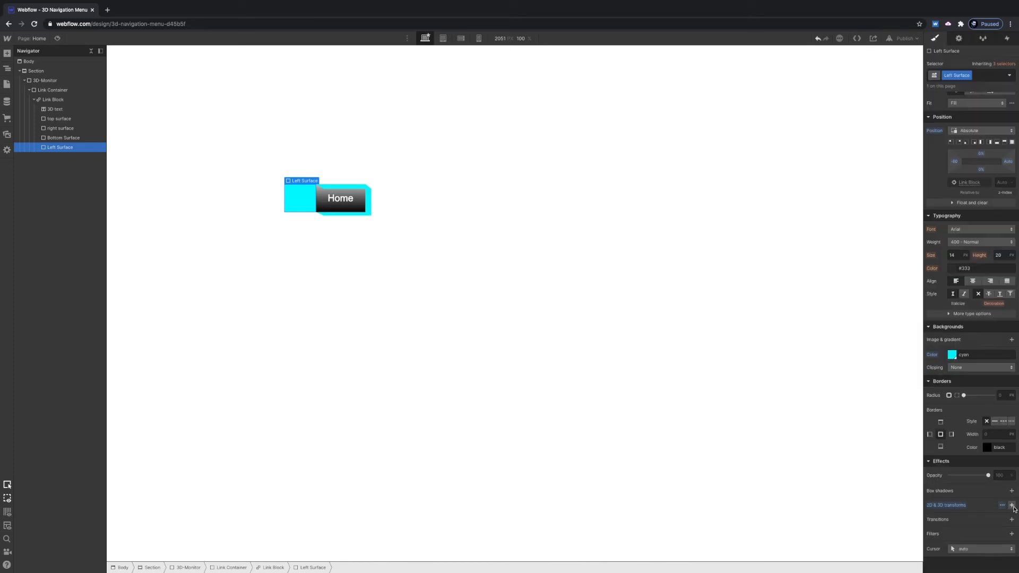
pyautogui.click(1011, 504)
pyautogui.click(986, 457)
pyautogui.moveTo(964, 487); pyautogui.dragTo(951, 486)
pyautogui.click(1001, 455)
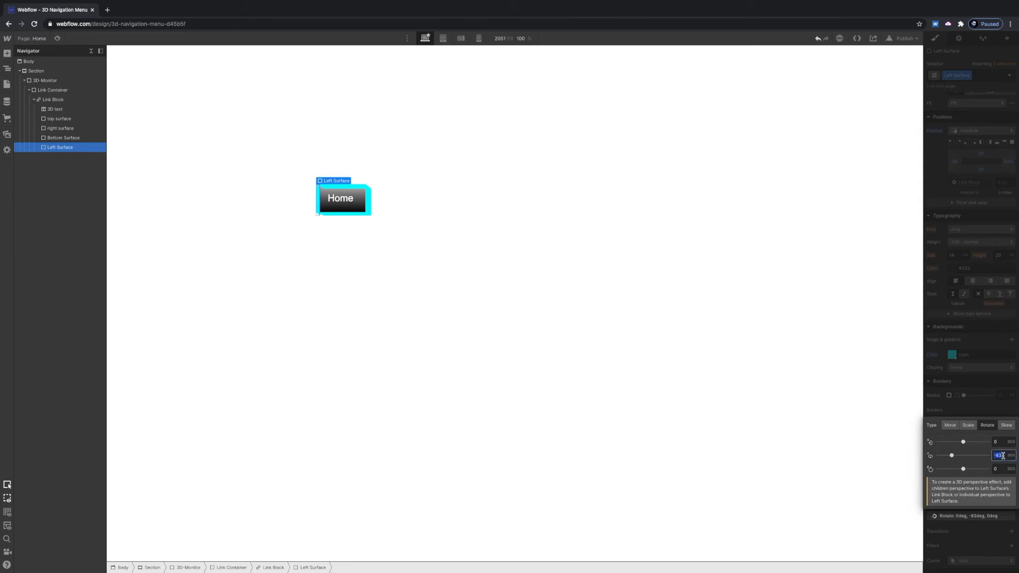
pyautogui.write('-90')
pyautogui.press('Return')
pyautogui.click(973, 406)
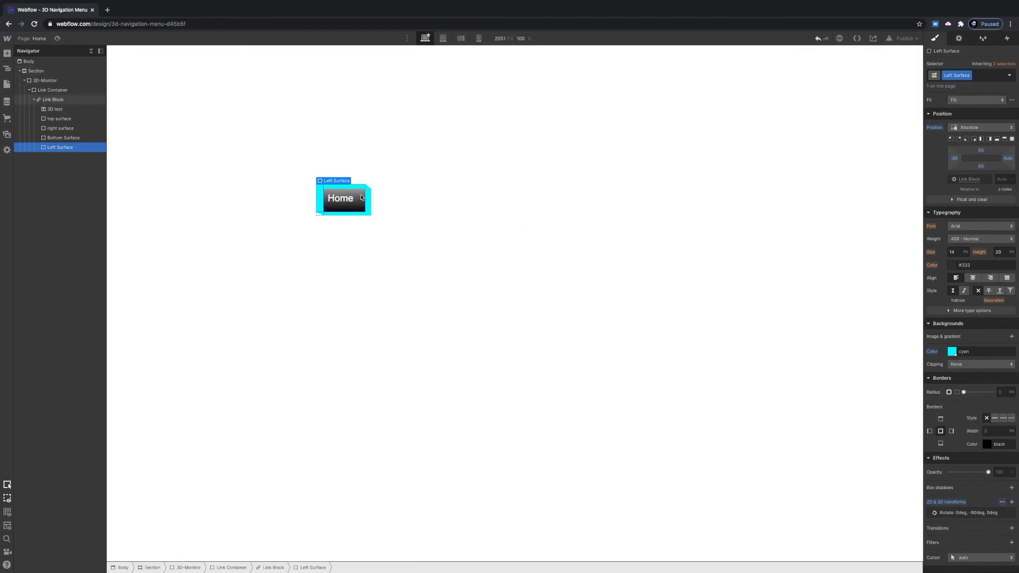
# - Add a Move transform to the Link Block that shifts it 80 px along the Z axis
pyautogui.click(49, 100)
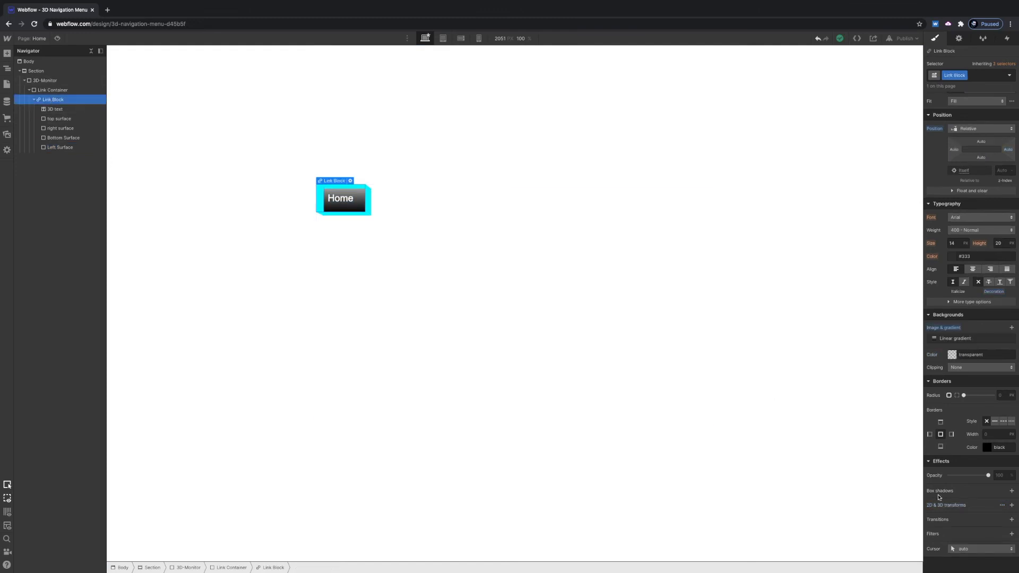
pyautogui.click(1012, 504)
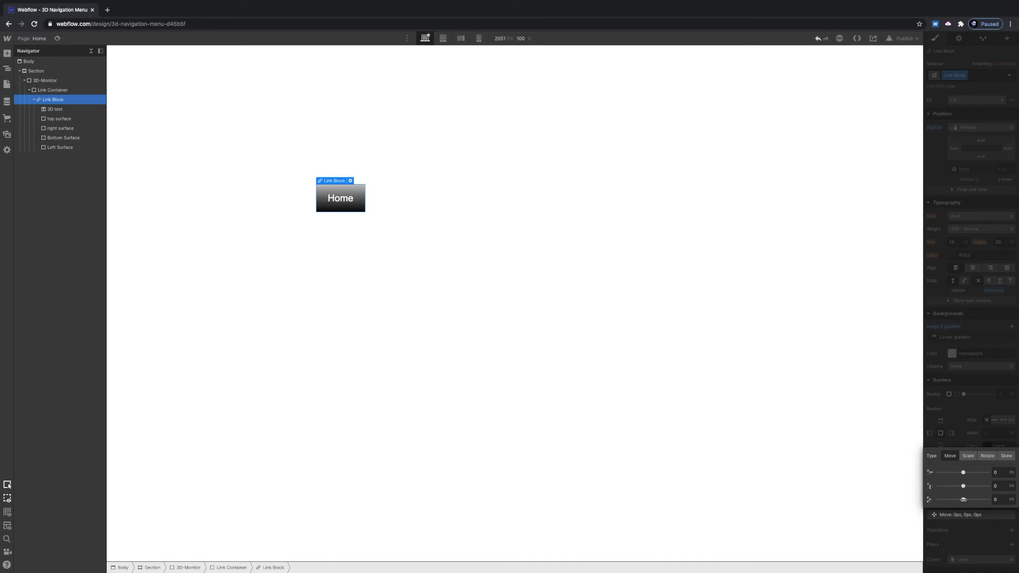
pyautogui.moveTo(963, 500); pyautogui.dragTo(969, 467)
pyautogui.click(999, 467)
pyautogui.write('8')
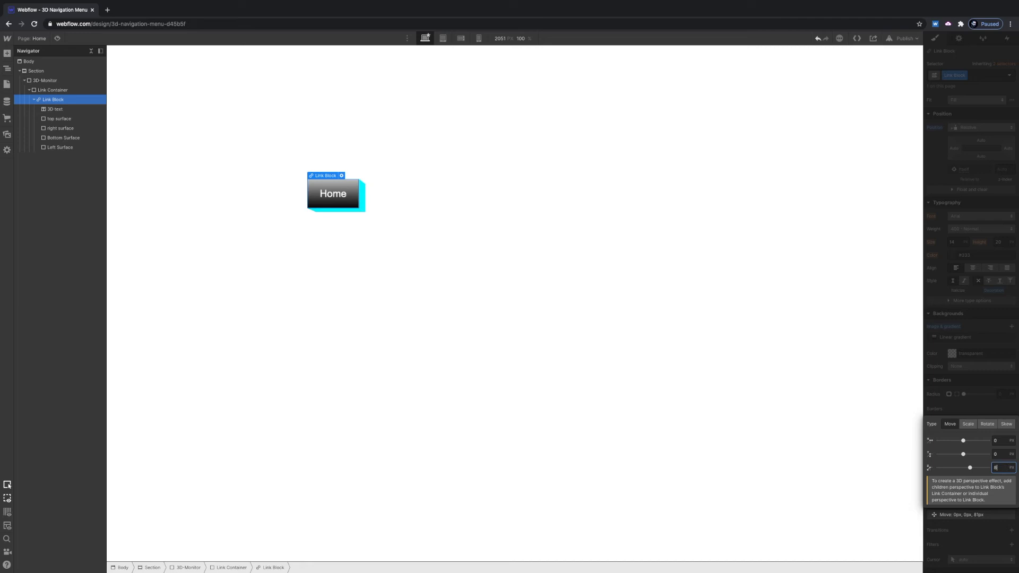
pyautogui.press('Return')
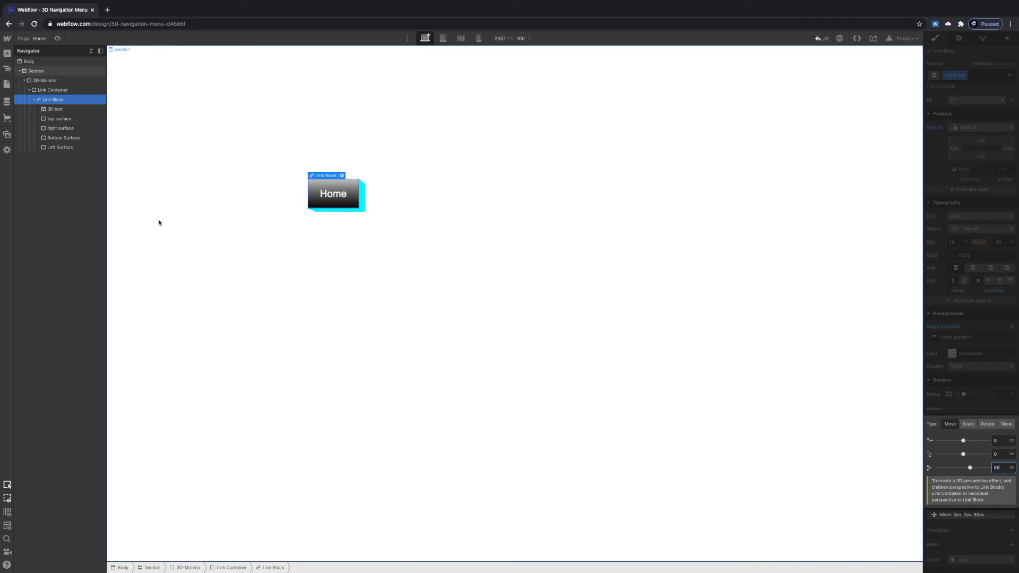
# - Add an outside box shadow to the Link Container with a 180° angle, 7 px distance, 15 px blur and 3 px size
pyautogui.click(65, 91)
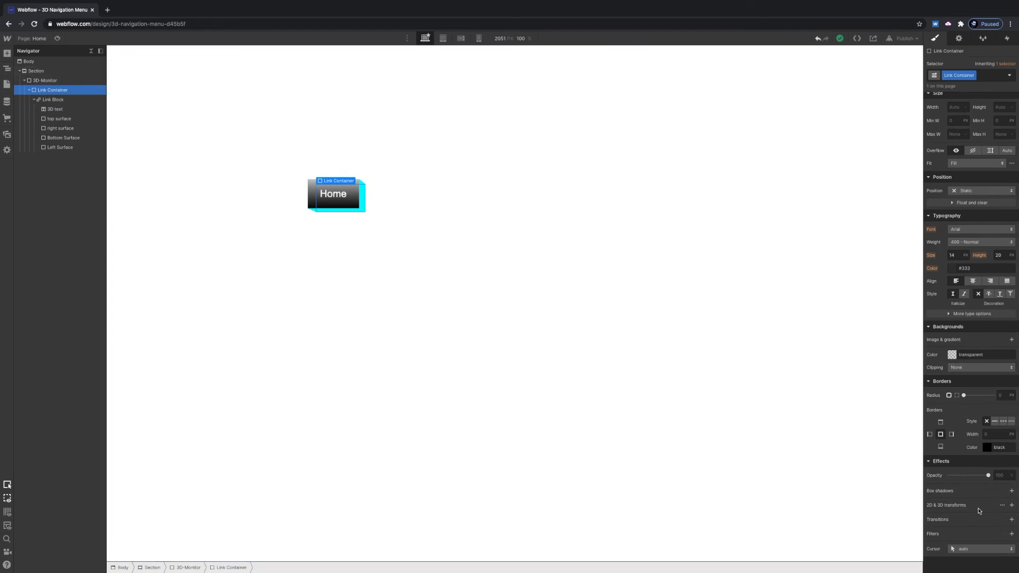
pyautogui.click(1010, 491)
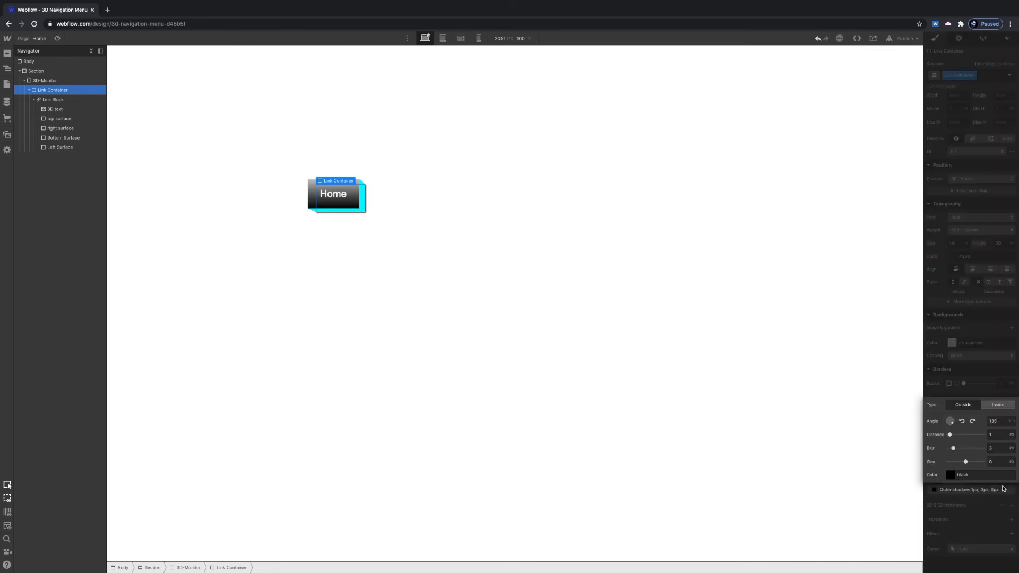
pyautogui.moveTo(949, 435)
pyautogui.mouseDown()
pyautogui.moveTo(960, 434)
pyautogui.moveTo(951, 427)
pyautogui.mouseUp()
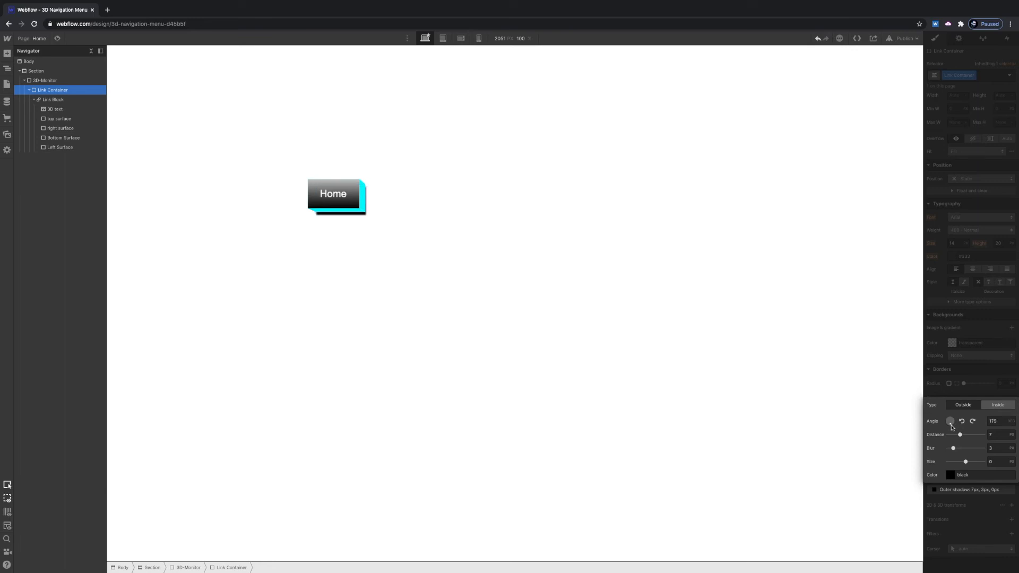
pyautogui.moveTo(951, 427); pyautogui.dragTo(951, 427)
pyautogui.moveTo(953, 449)
pyautogui.mouseDown()
pyautogui.moveTo(974, 448)
pyautogui.moveTo(968, 462)
pyautogui.mouseUp()
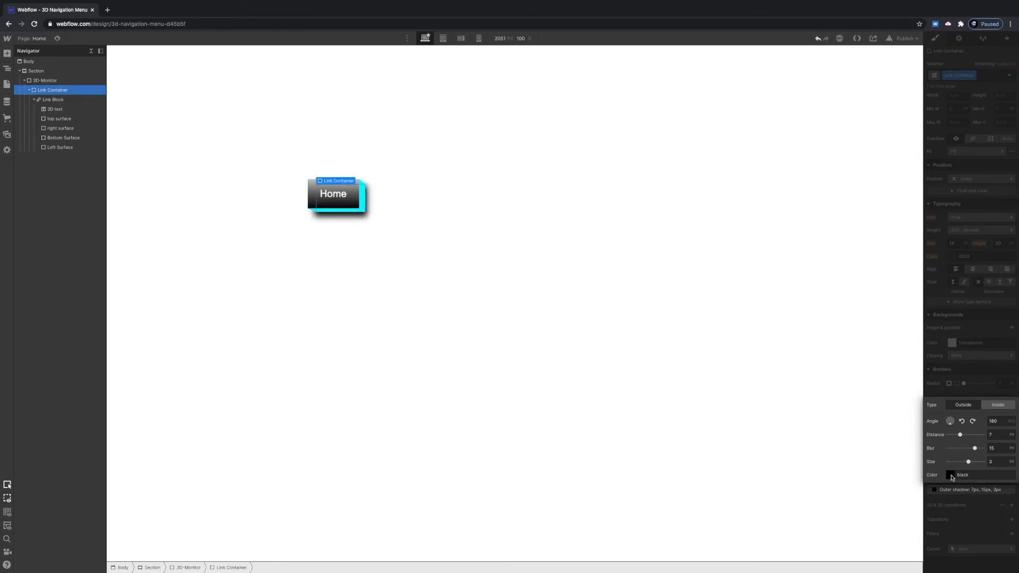
# - Reduce the opacity of the Link Container's black shadow color to 65%
pyautogui.click(951, 476)
pyautogui.moveTo(1013, 419); pyautogui.dragTo(988, 419)
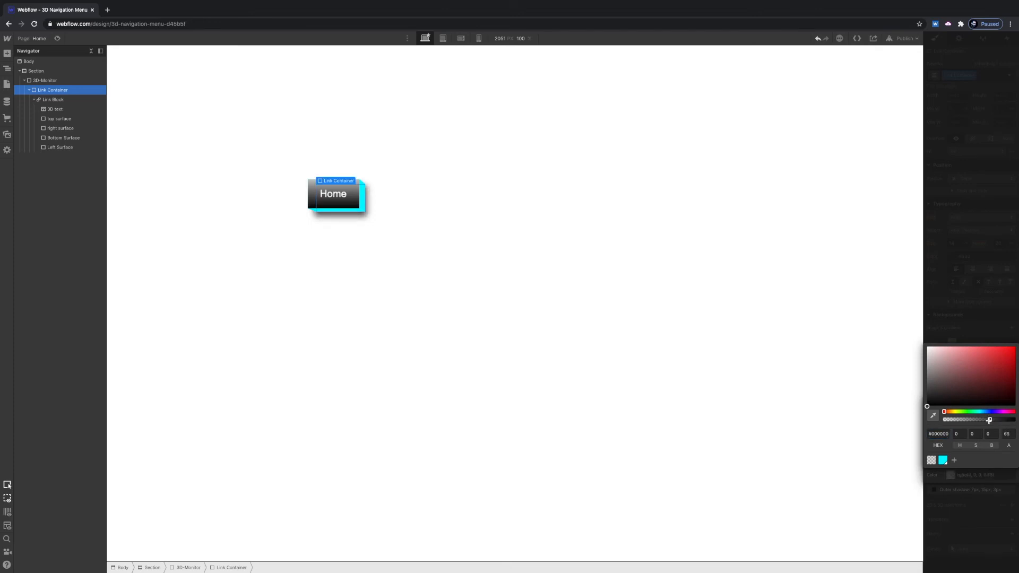
pyautogui.click(973, 322)
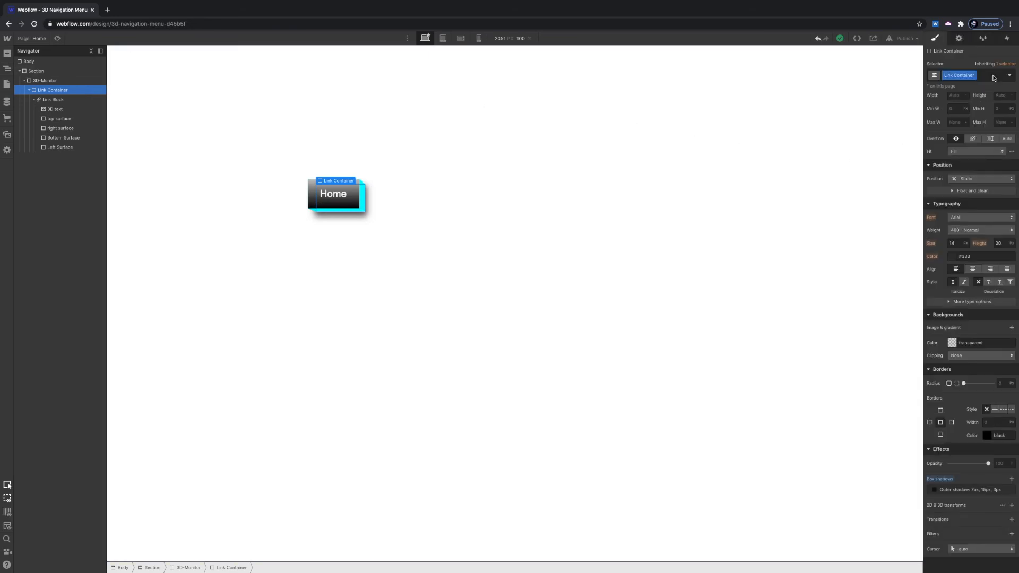
# - In the Link Container's Hover state, set the shadow to 20 px blur, a size of about 8 px and 73% black
pyautogui.click(1008, 75)
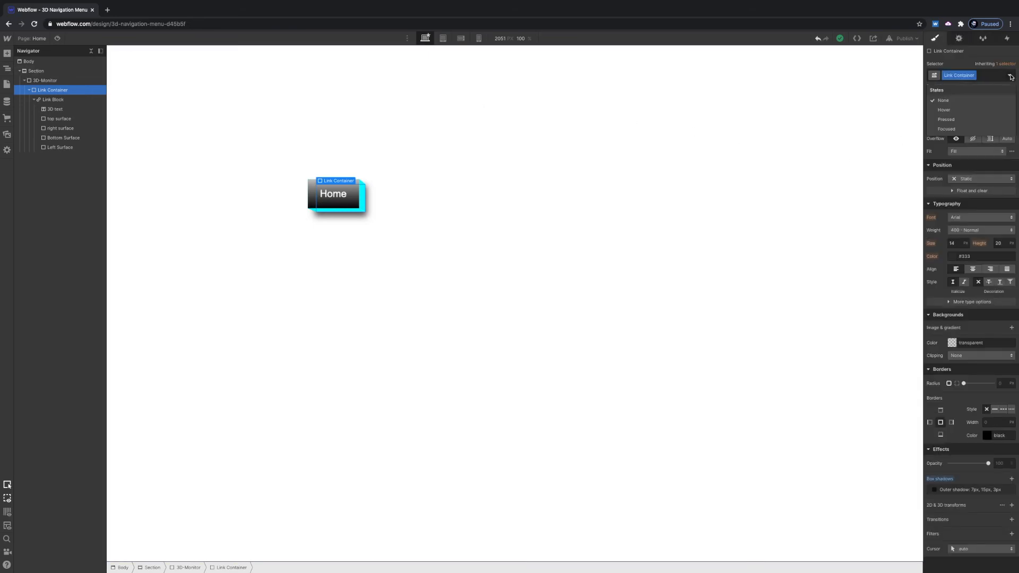
pyautogui.click(972, 110)
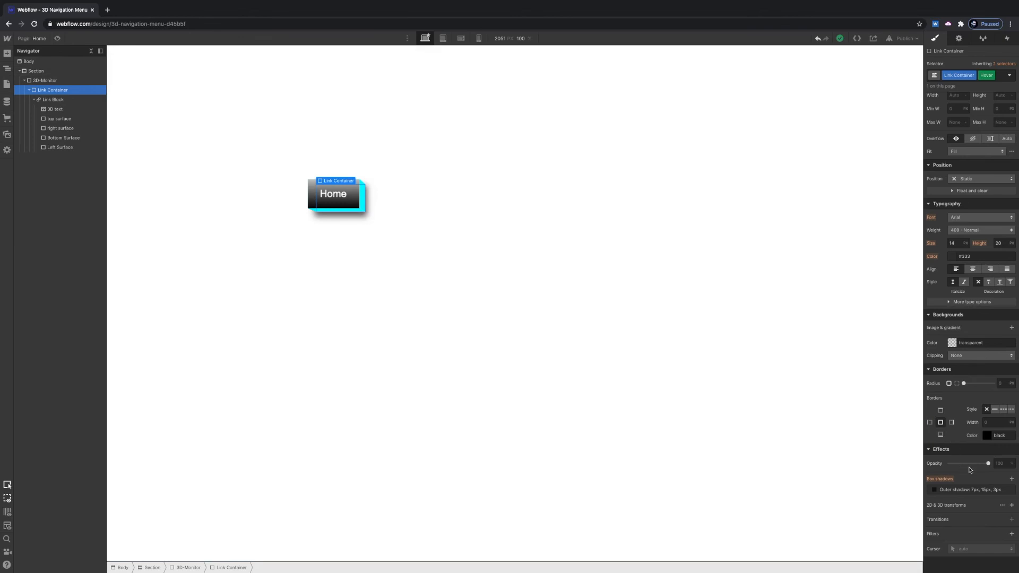
pyautogui.click(952, 489)
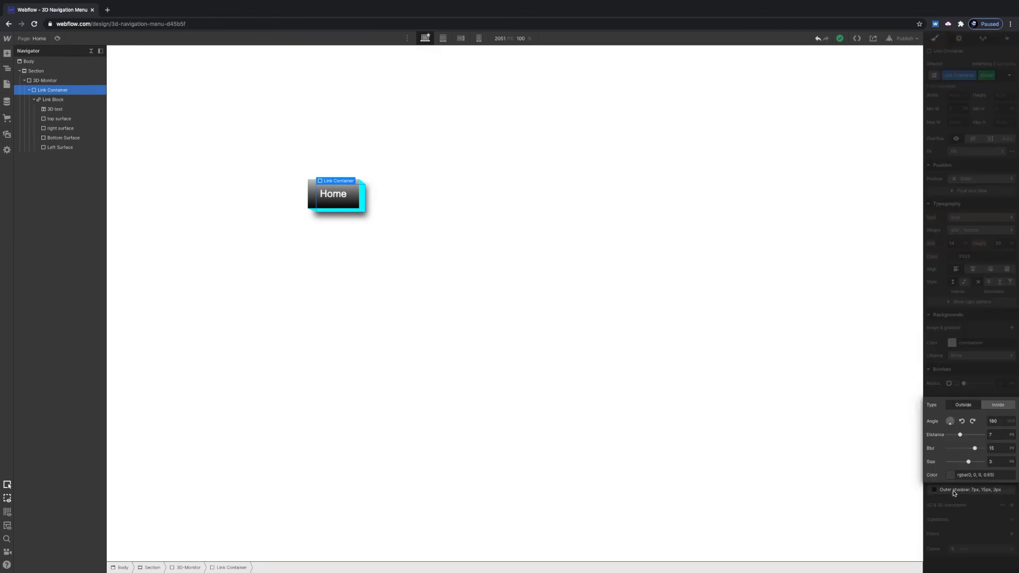
pyautogui.moveTo(974, 448)
pyautogui.mouseDown()
pyautogui.moveTo(984, 447)
pyautogui.moveTo(973, 461)
pyautogui.mouseUp()
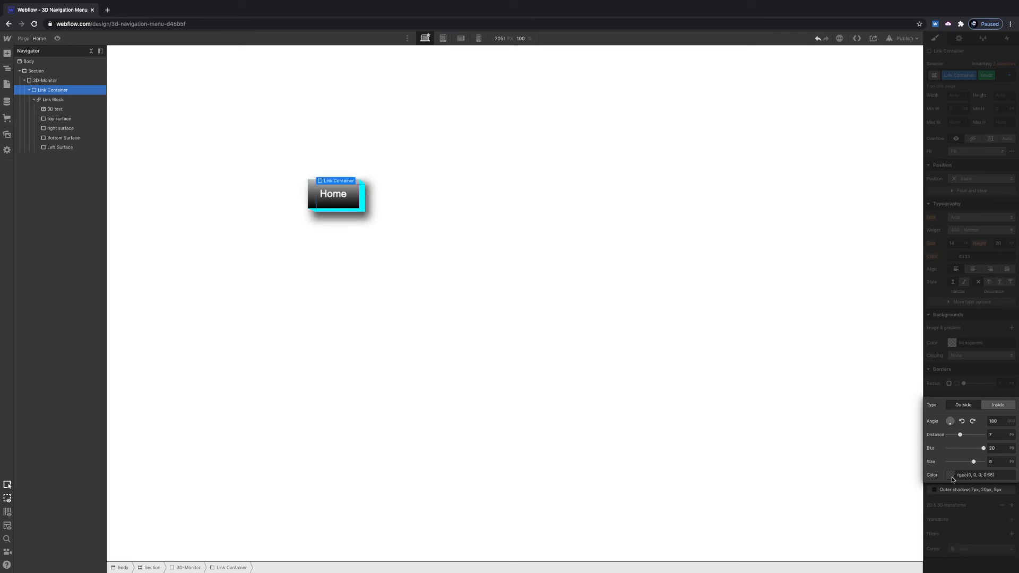
pyautogui.click(949, 476)
pyautogui.moveTo(989, 419); pyautogui.dragTo(994, 420)
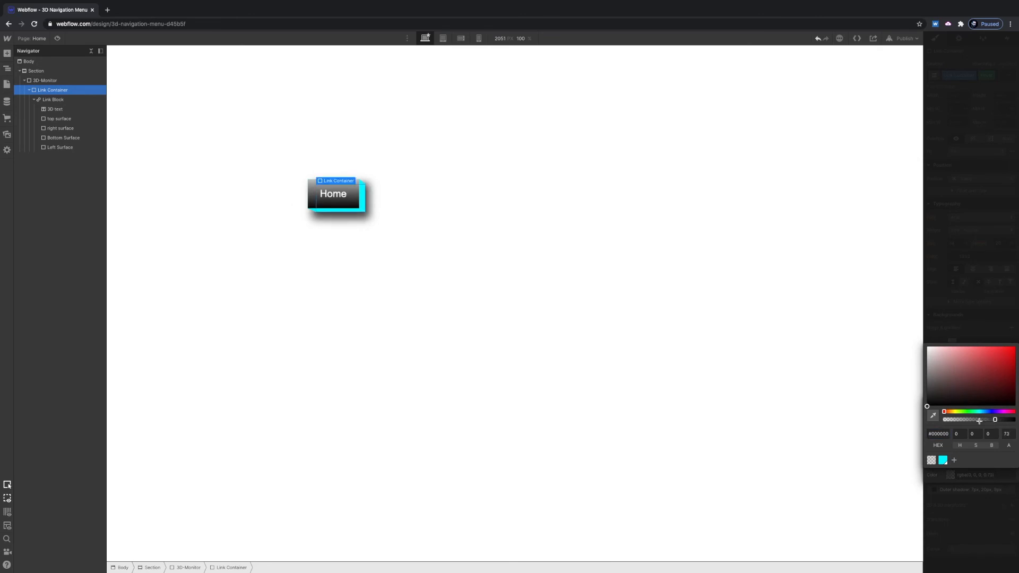
pyautogui.click(969, 318)
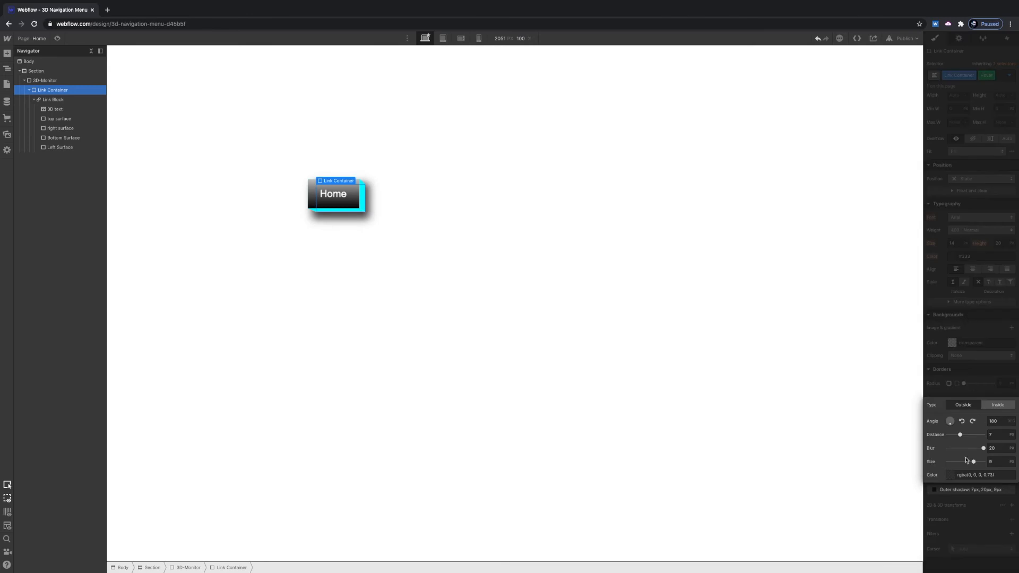
pyautogui.click(968, 383)
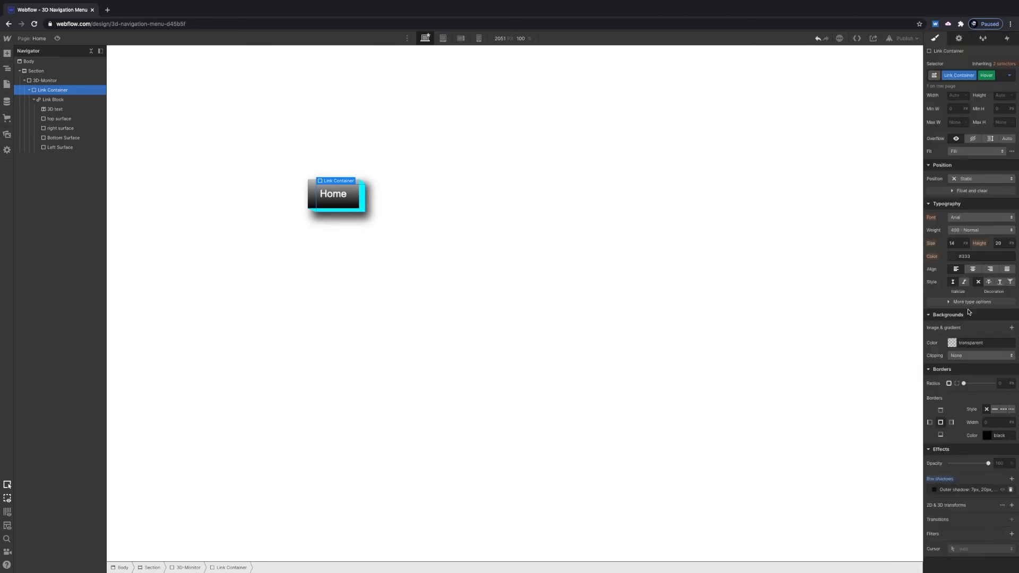
# - Return the Link Container to its None state and add a 400 ms transition on all properties
pyautogui.click(1007, 76)
pyautogui.click(942, 100)
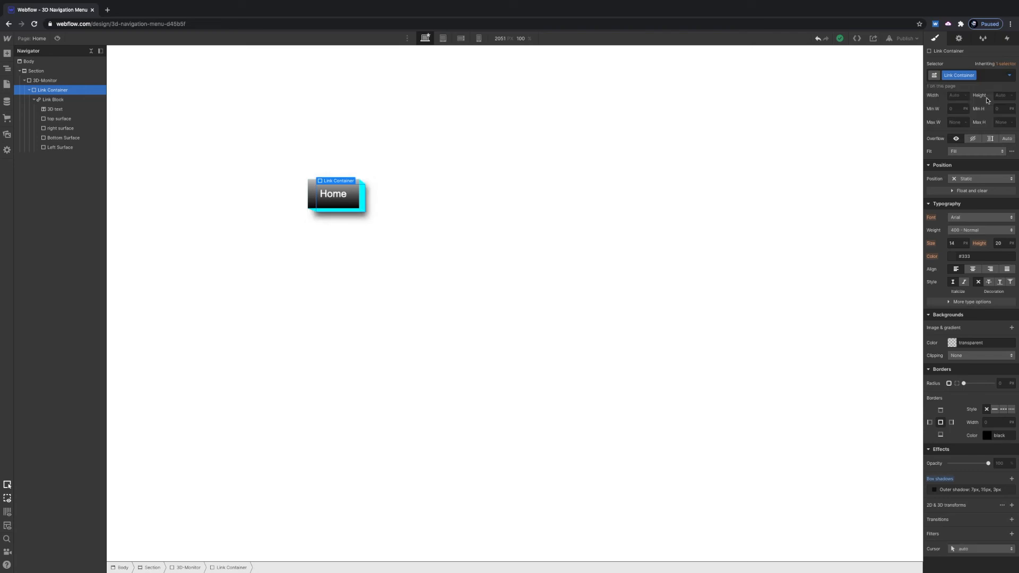
pyautogui.click(1011, 519)
pyautogui.moveTo(989, 490); pyautogui.dragTo(1000, 490)
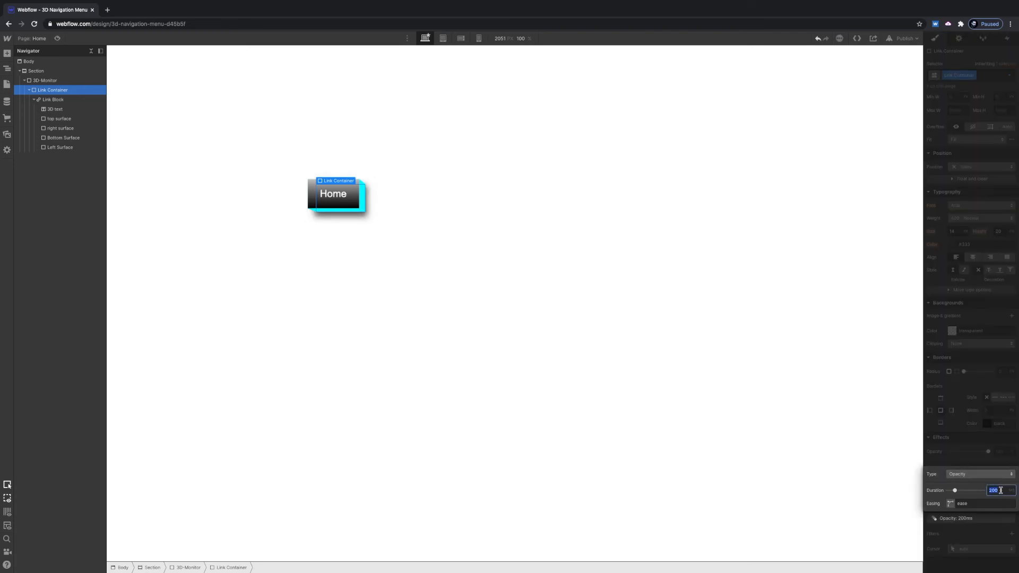
pyautogui.write('4')
pyautogui.click(988, 473)
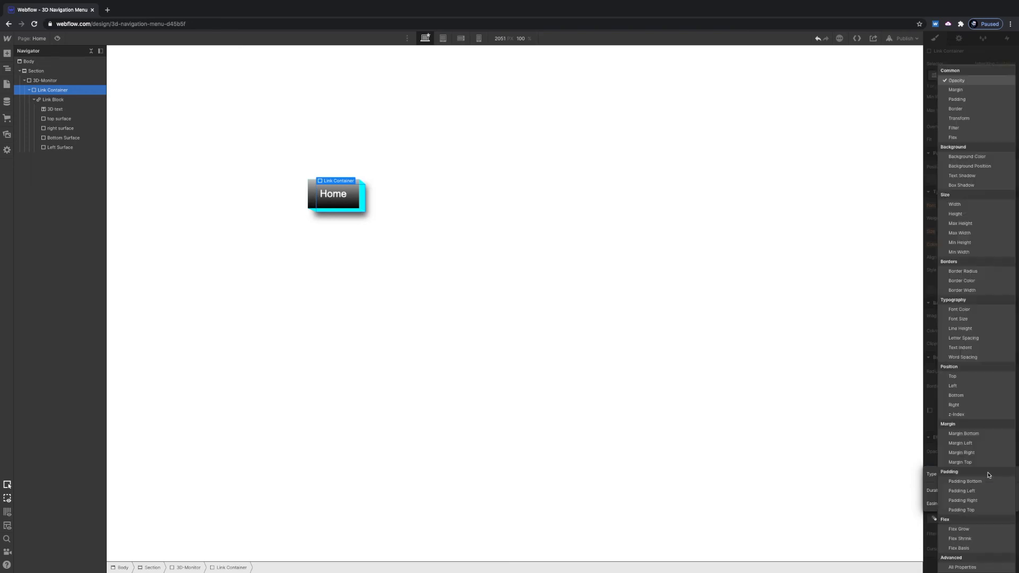
pyautogui.click(961, 569)
pyautogui.click(983, 425)
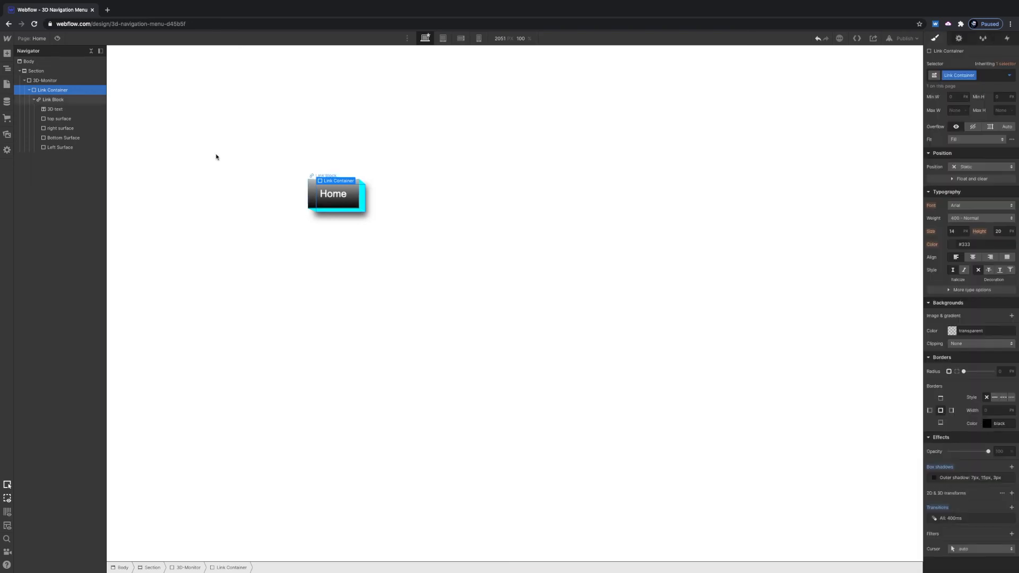
# - In the Link Block's Hover state, set the Move transform to 160 px along the Z axis
pyautogui.click(45, 100)
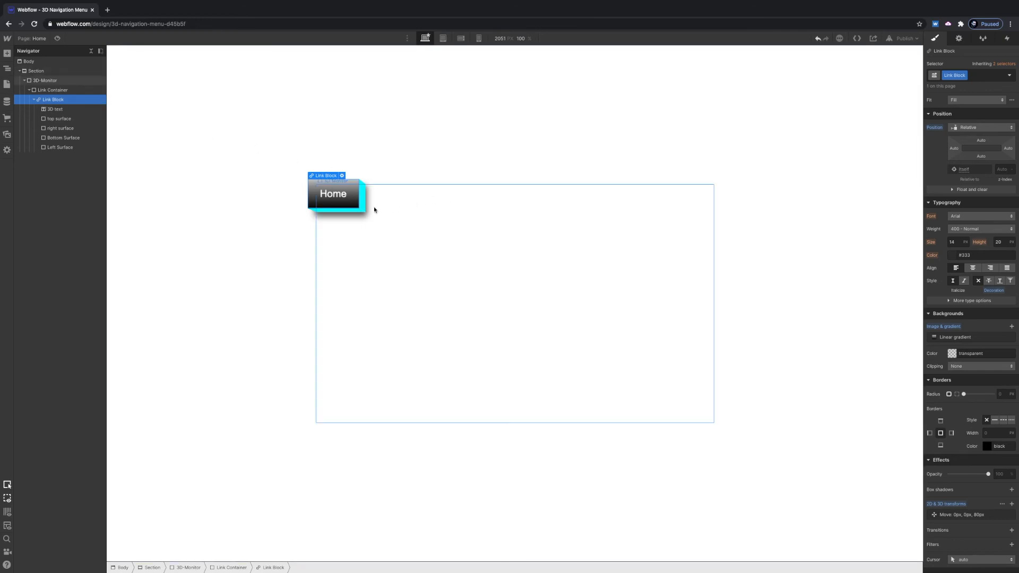
pyautogui.scroll(-1, 969, 441)
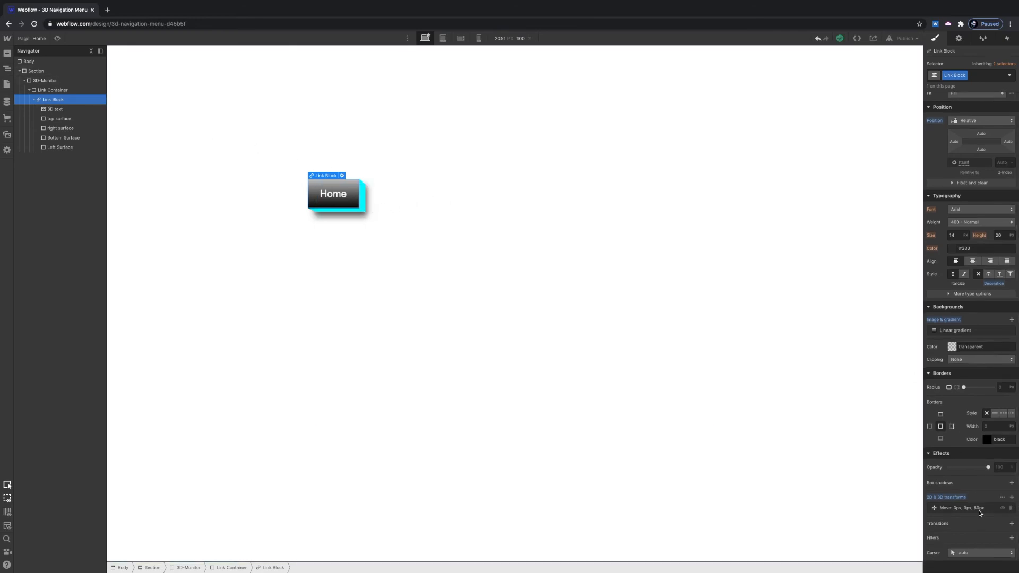
pyautogui.click(1010, 75)
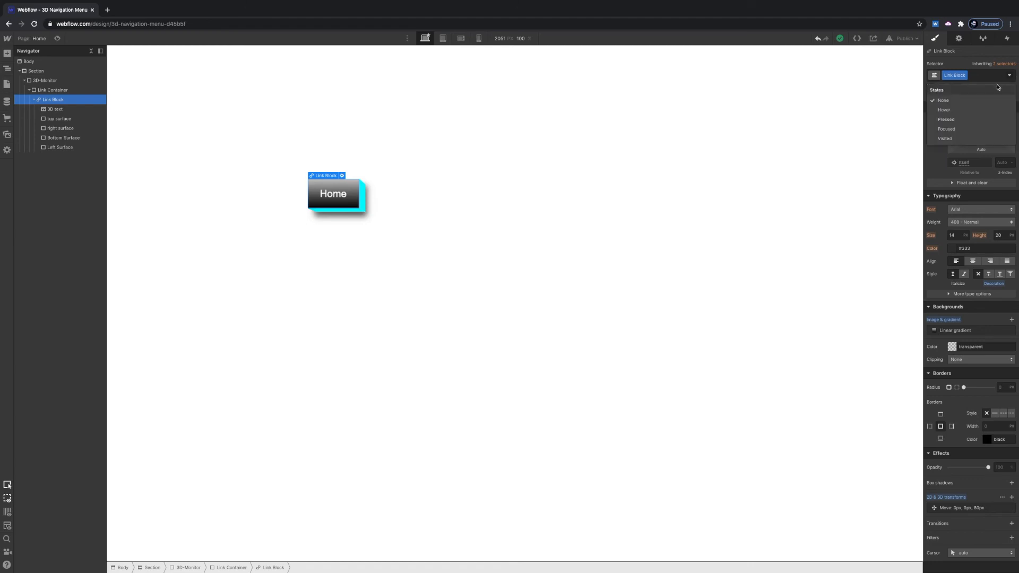
pyautogui.click(985, 110)
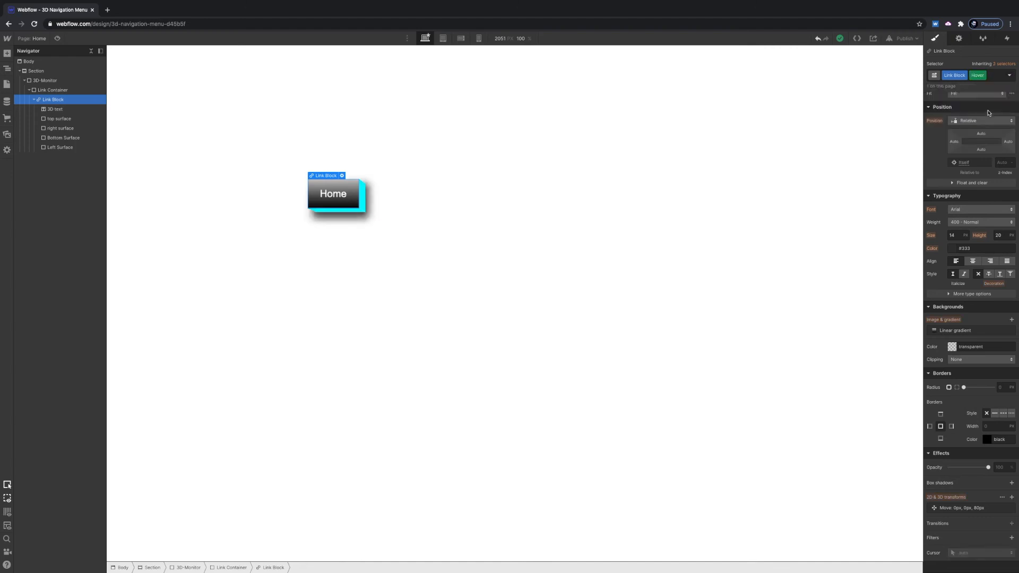
pyautogui.click(986, 510)
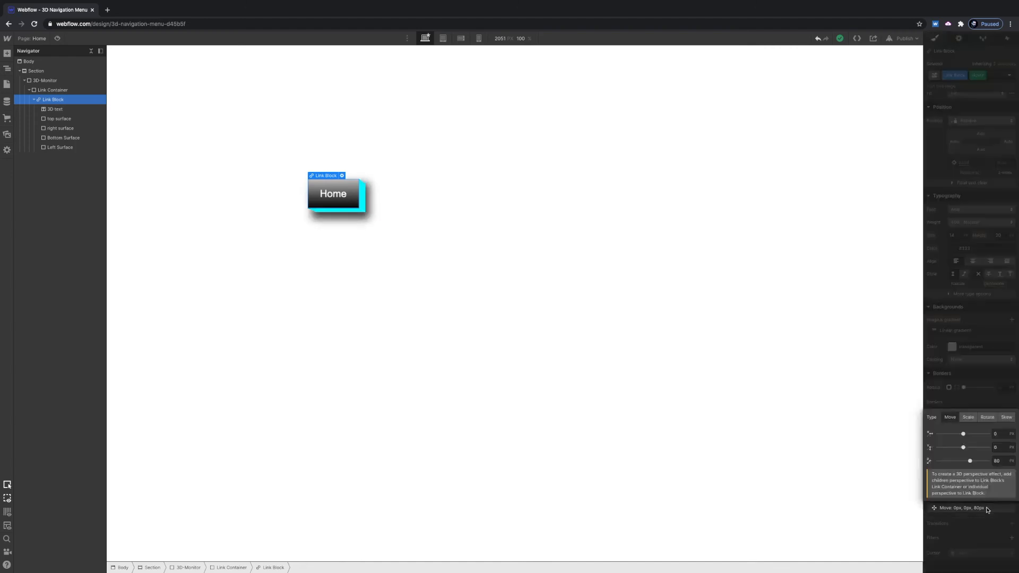
pyautogui.click(1004, 461)
pyautogui.write('16')
pyautogui.press('Return')
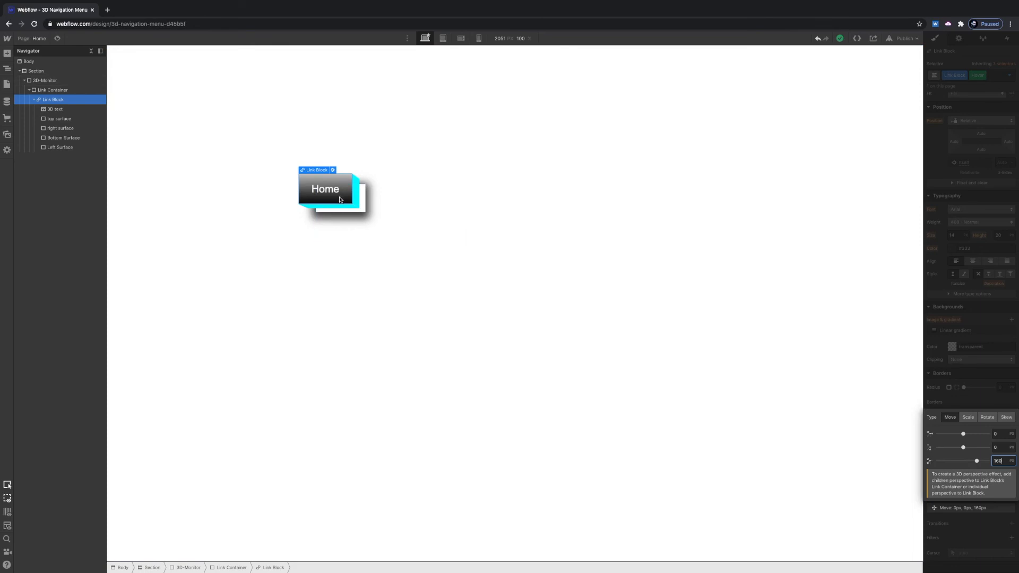
# - Set the Link Container's background color to gray #8f8f8f
pyautogui.click(364, 208)
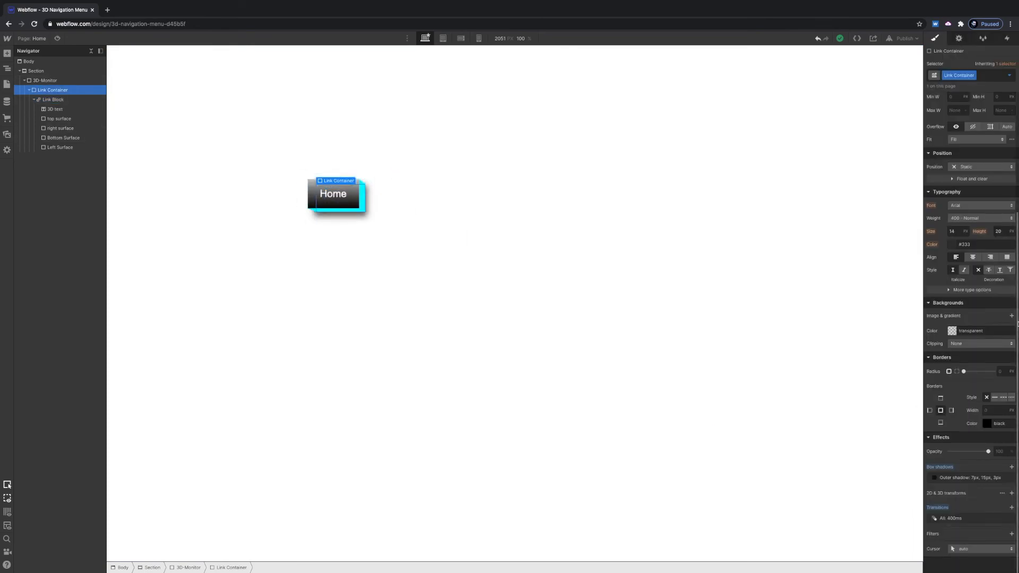
pyautogui.click(952, 331)
pyautogui.moveTo(928, 357); pyautogui.dragTo(925, 367)
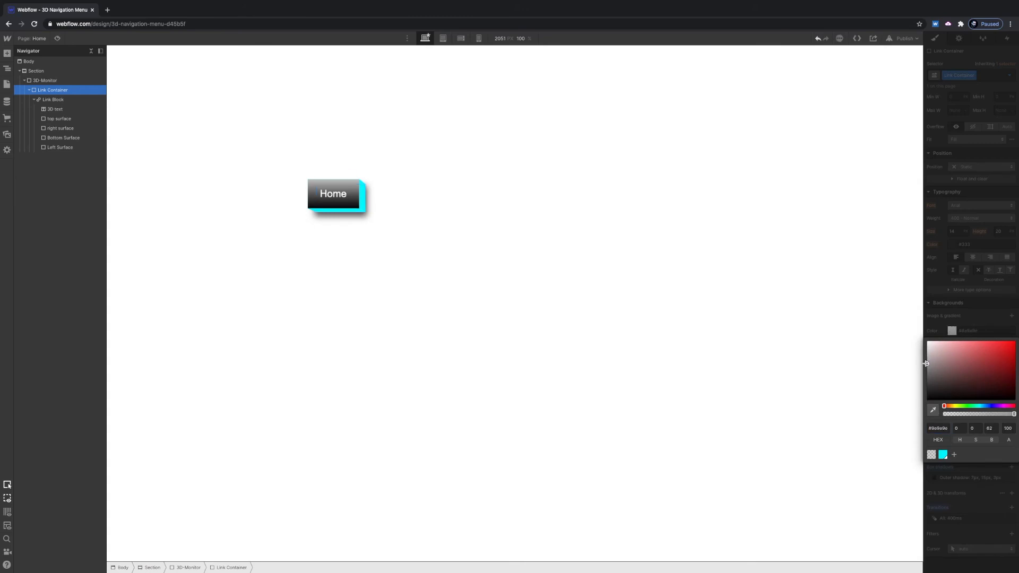
pyautogui.click(953, 328)
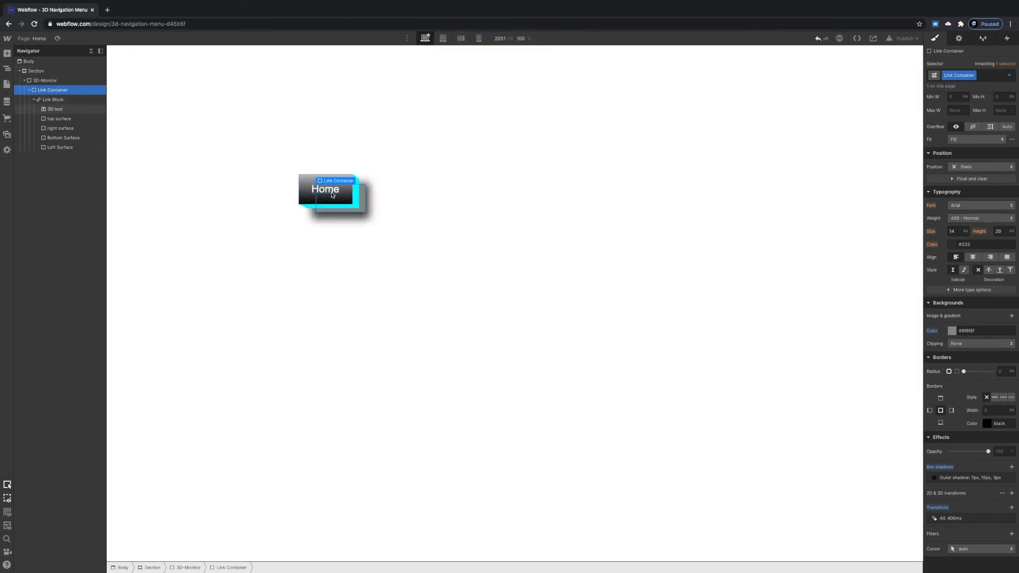
# - Add a 400 ms transition on all properties to the Link Block's None state
pyautogui.click(64, 101)
pyautogui.scroll(-2, 982, 350)
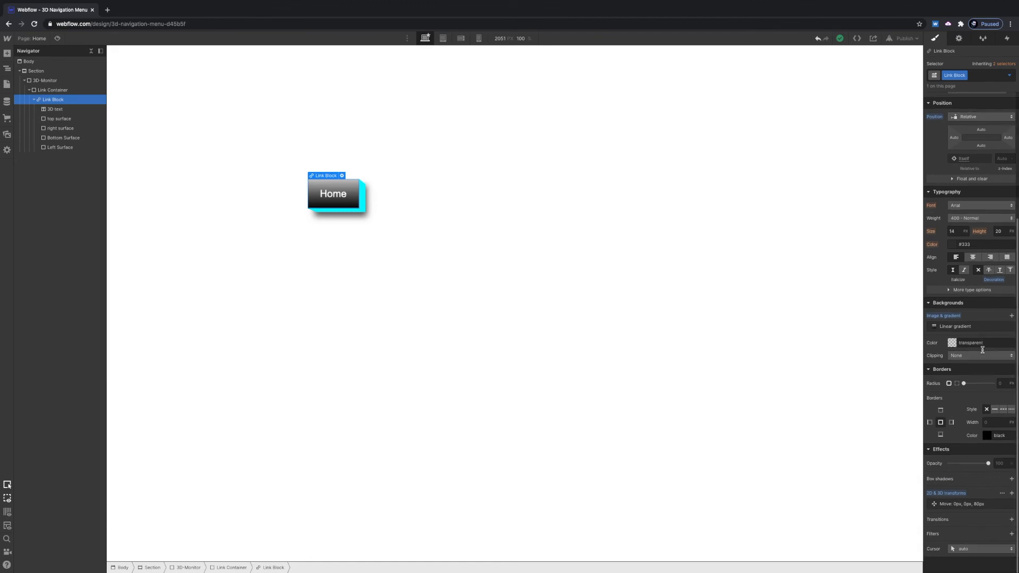
pyautogui.click(1011, 520)
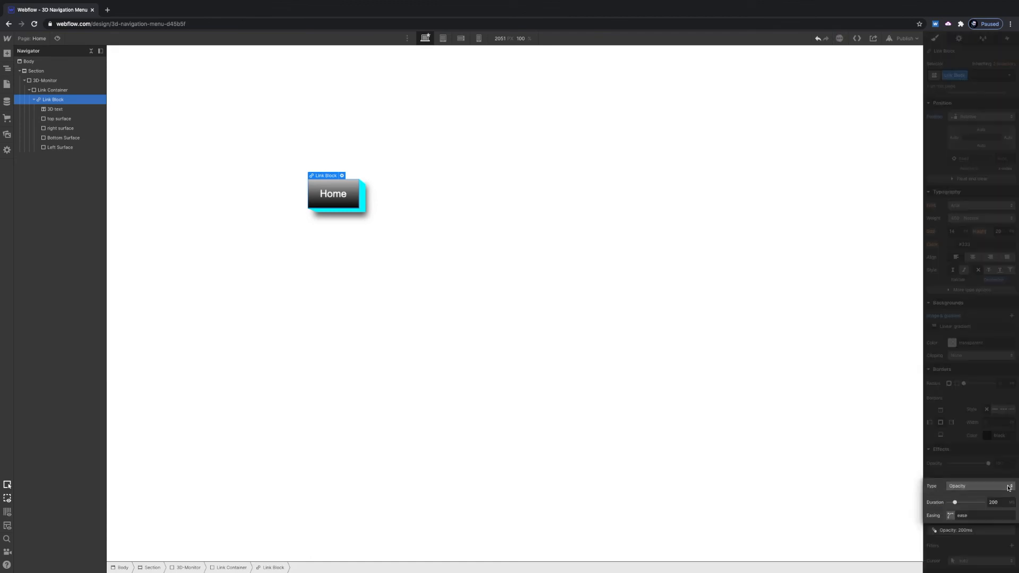
pyautogui.click(1008, 487)
pyautogui.click(1000, 567)
pyautogui.click(1001, 501)
pyautogui.write('40')
pyautogui.click(966, 464)
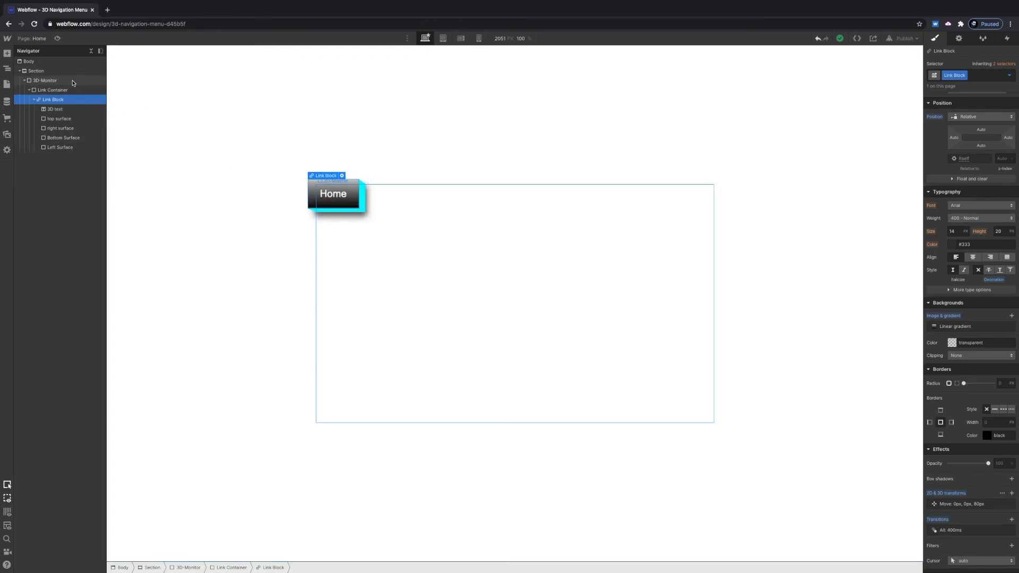
# - Set the Link Container's background color to light gray #b3b3b3
pyautogui.click(24, 80)
pyautogui.click(24, 82)
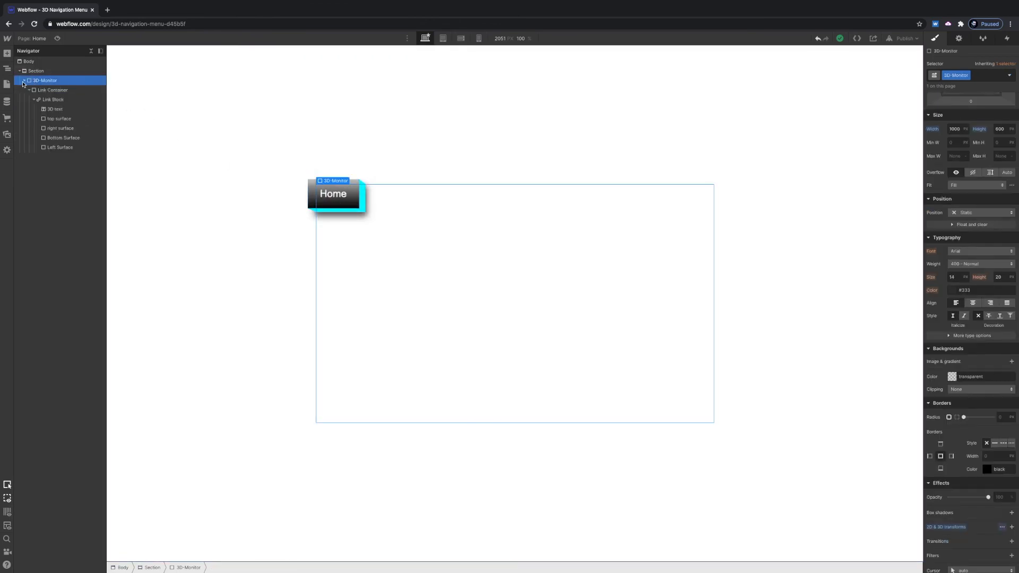
pyautogui.click(53, 90)
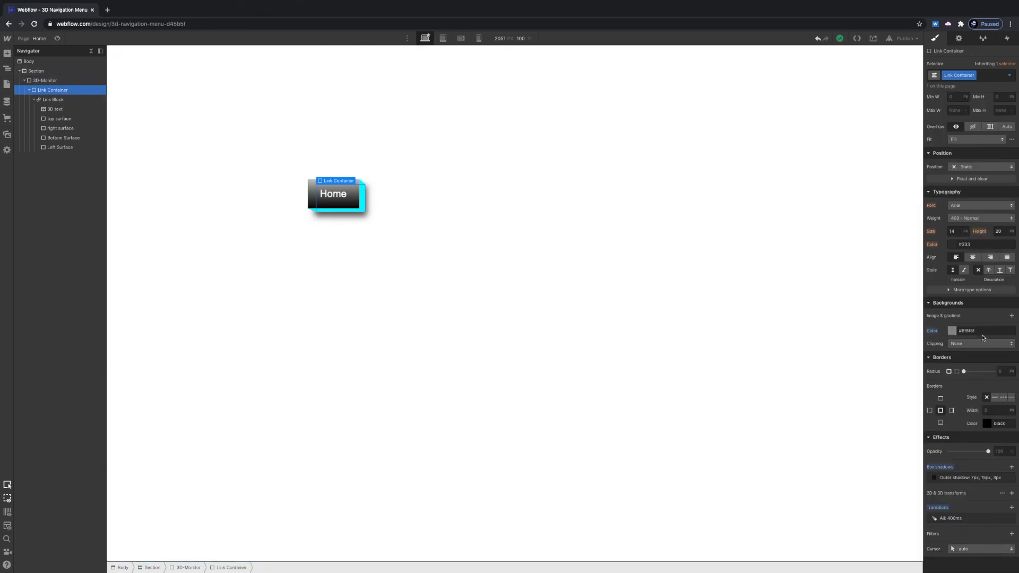
pyautogui.click(952, 331)
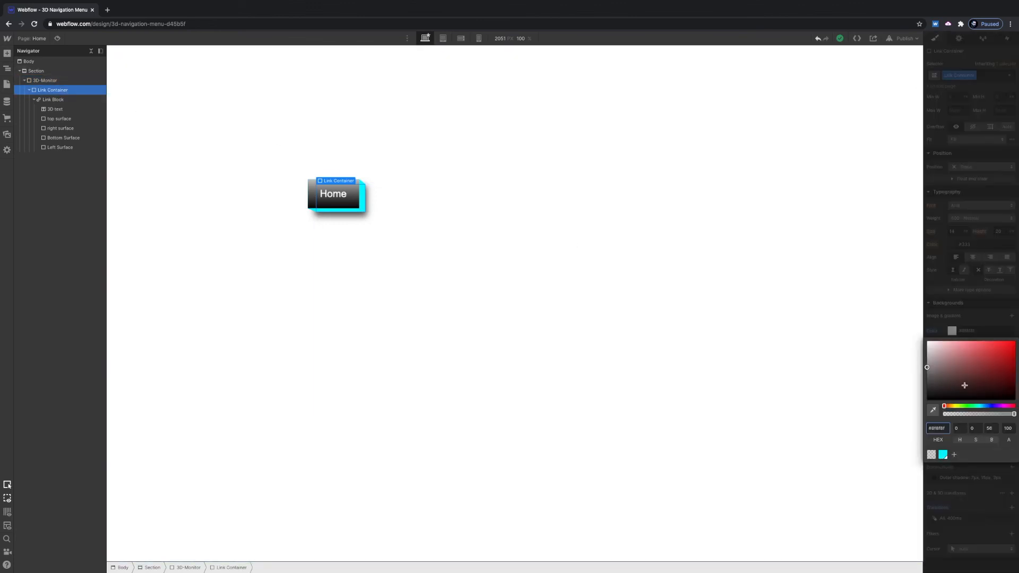
pyautogui.click(1014, 414)
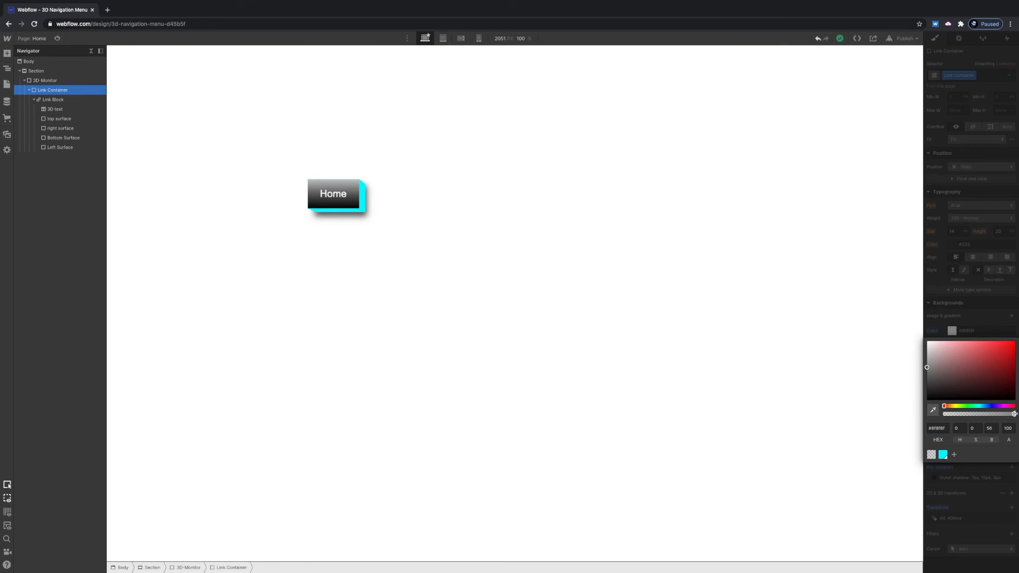
pyautogui.moveTo(927, 367); pyautogui.dragTo(925, 359)
pyautogui.click(947, 329)
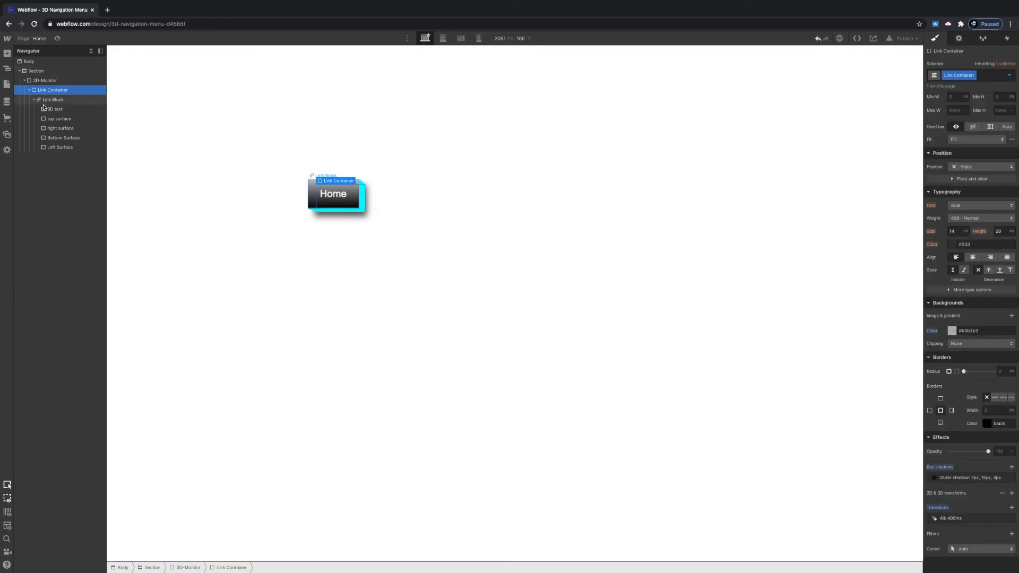
# - In the Link Block's Hover state, set the linear gradient's angle to 55 degrees
pyautogui.click(64, 101)
pyautogui.click(34, 100)
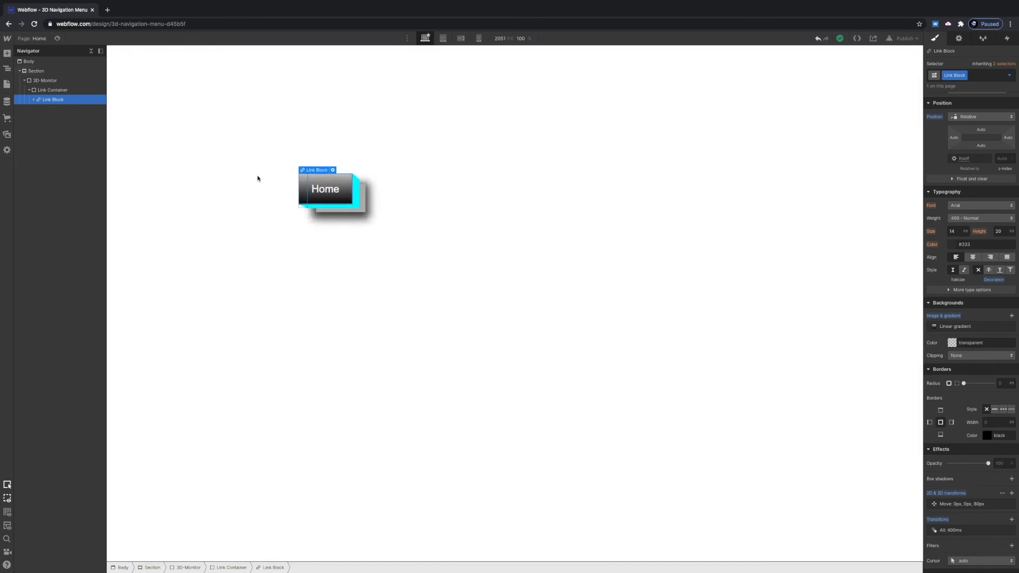
pyautogui.click(34, 100)
pyautogui.click(34, 99)
pyautogui.click(34, 100)
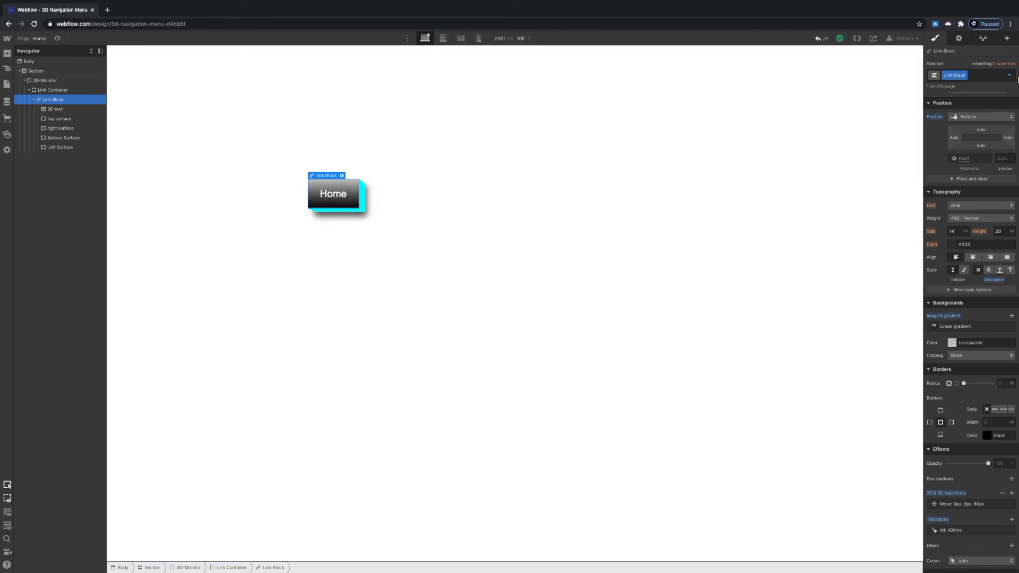
pyautogui.click(1009, 75)
pyautogui.click(952, 110)
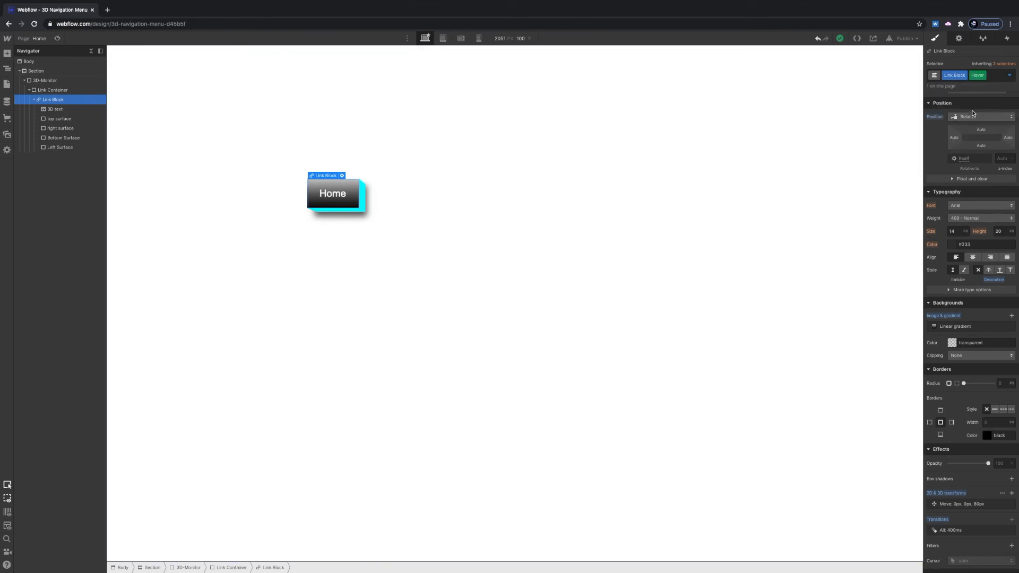
pyautogui.click(973, 327)
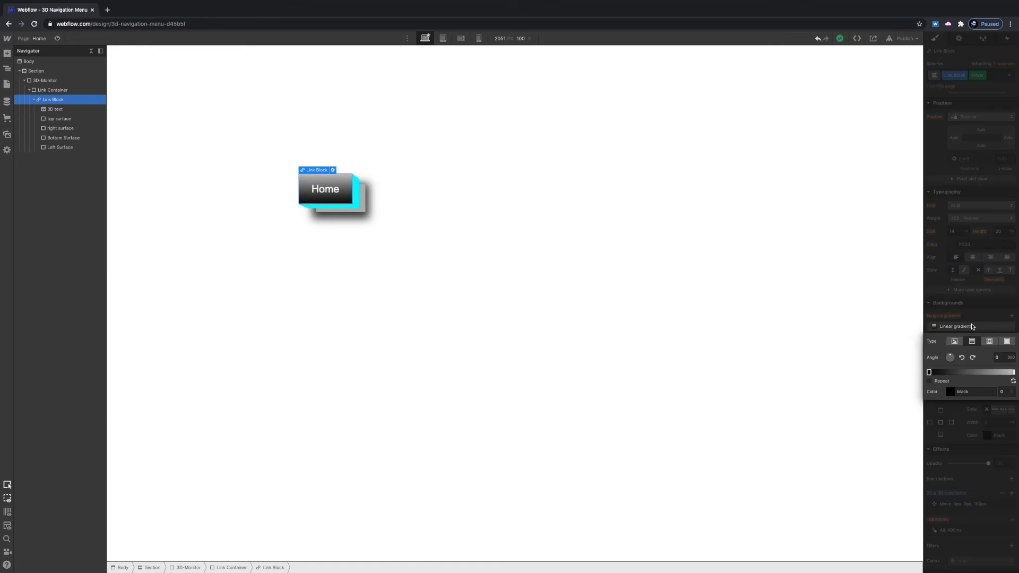
pyautogui.moveTo(952, 357); pyautogui.dragTo(953, 357)
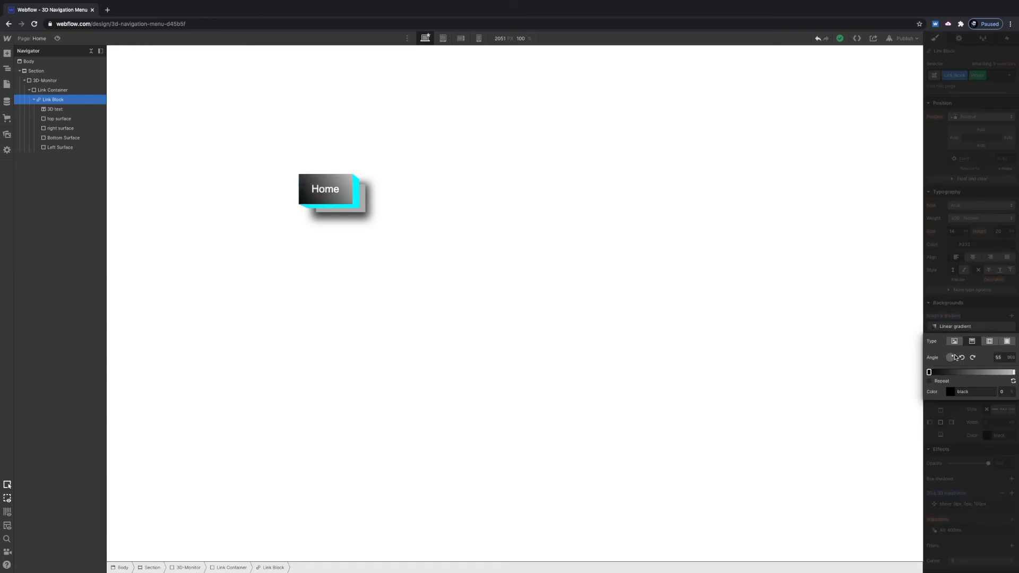
pyautogui.moveTo(955, 357); pyautogui.dragTo(955, 357)
# - Set the hover gradient's light end stop to #7a7a7a and return the Link Block to its None state
pyautogui.click(1013, 373)
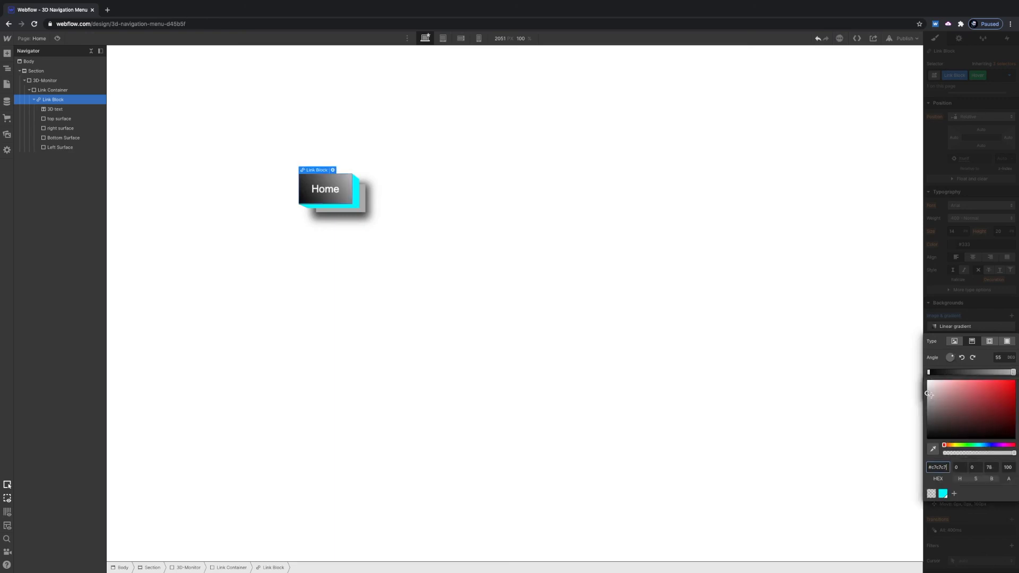
pyautogui.moveTo(927, 393); pyautogui.dragTo(926, 412)
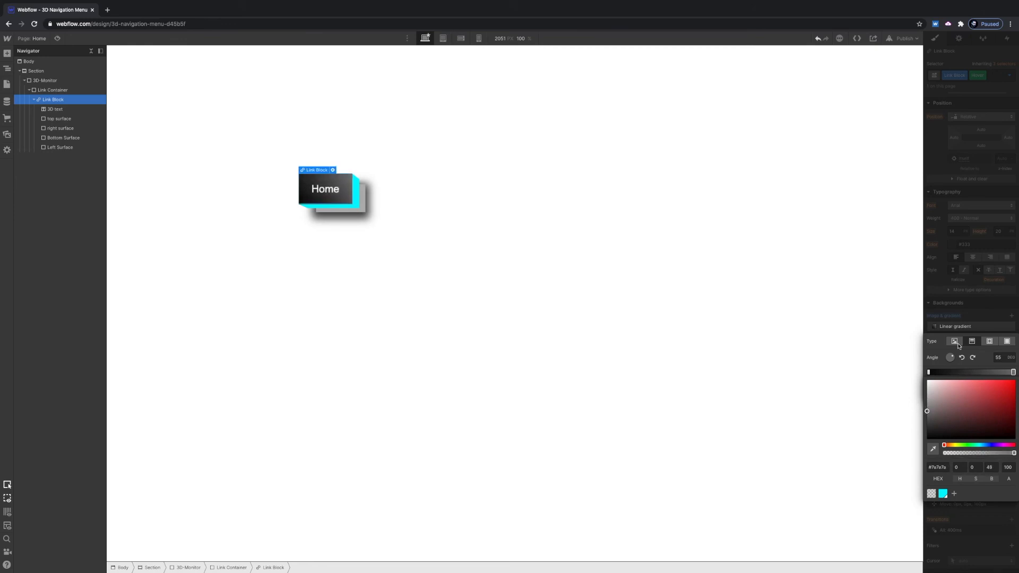
pyautogui.click(974, 300)
pyautogui.click(1009, 74)
pyautogui.click(951, 113)
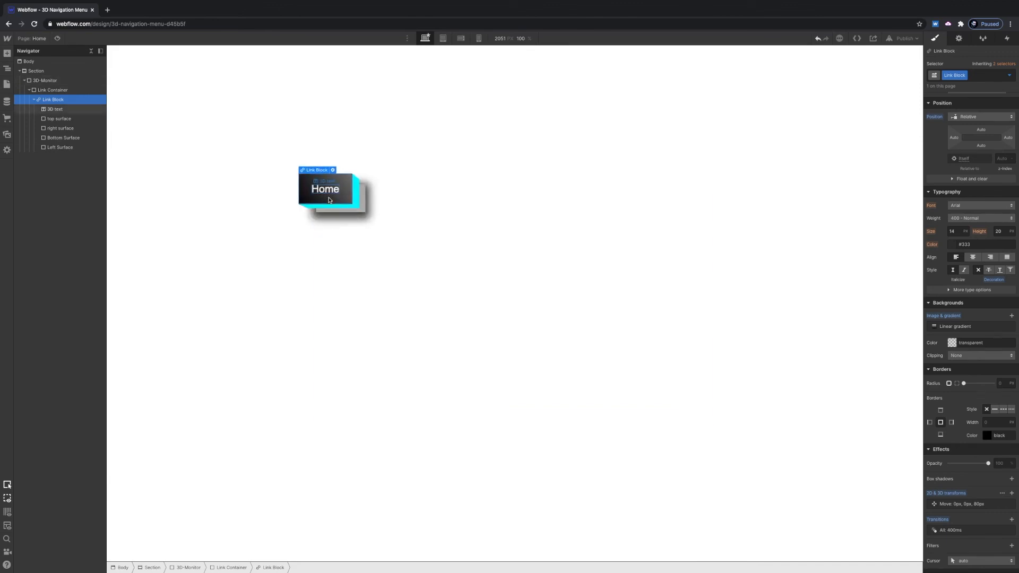
# - In the Link Block's Pressed state, set the Move transform to 80 px along the Z axis
pyautogui.click(1009, 75)
pyautogui.click(989, 119)
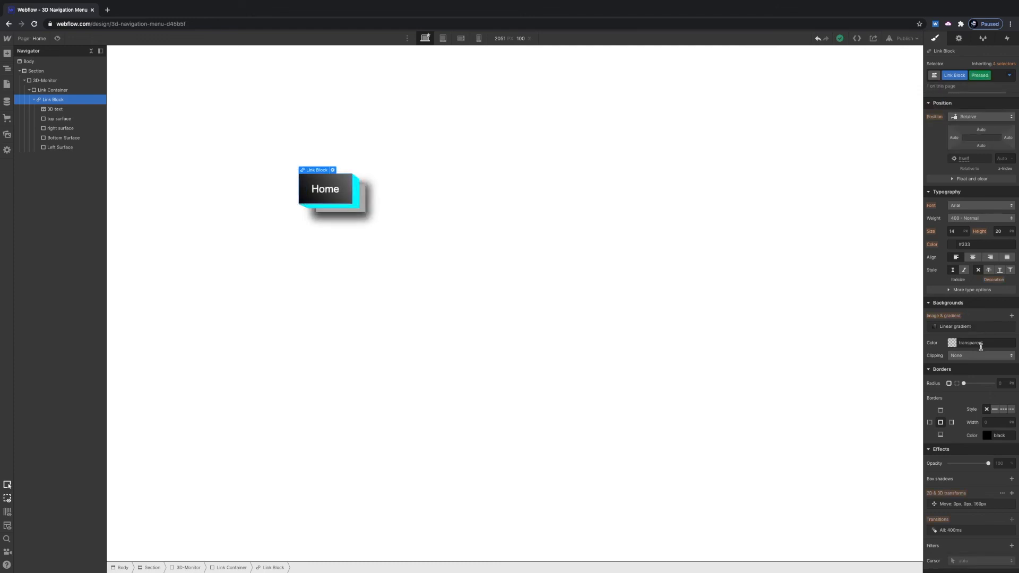
pyautogui.scroll(-1, 981, 347)
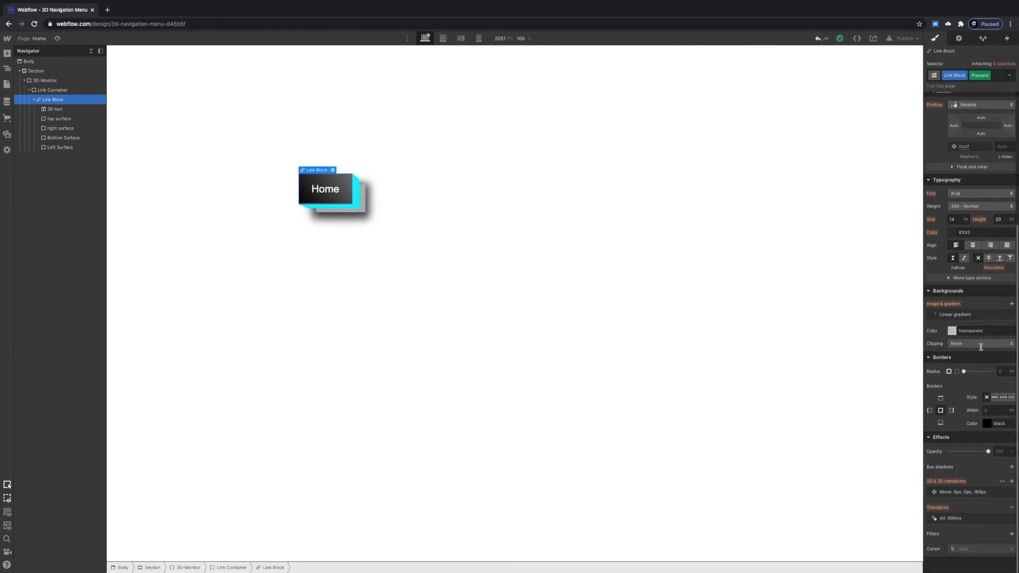
pyautogui.click(978, 495)
pyautogui.click(1007, 444)
pyautogui.write('80')
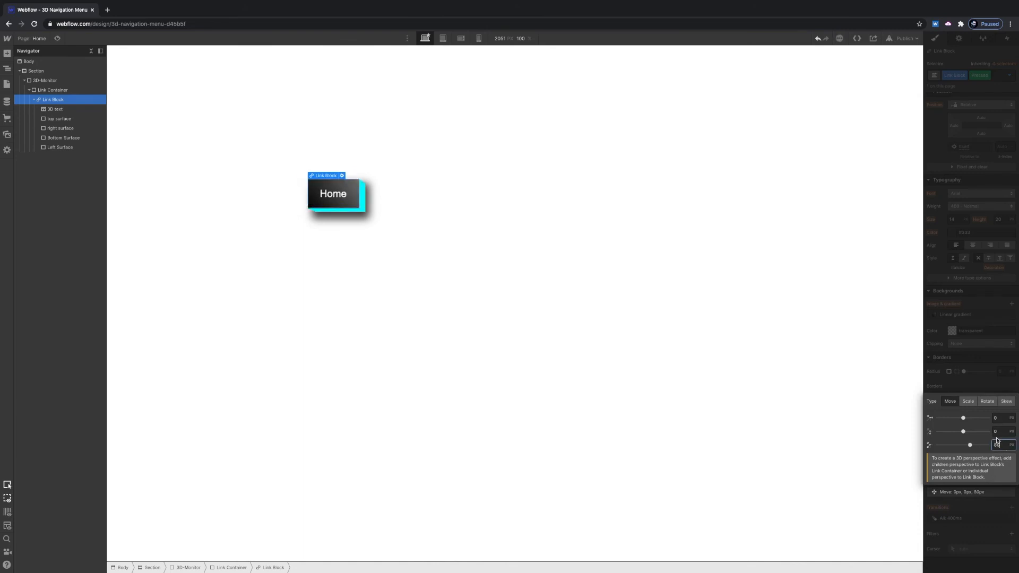
pyautogui.click(979, 381)
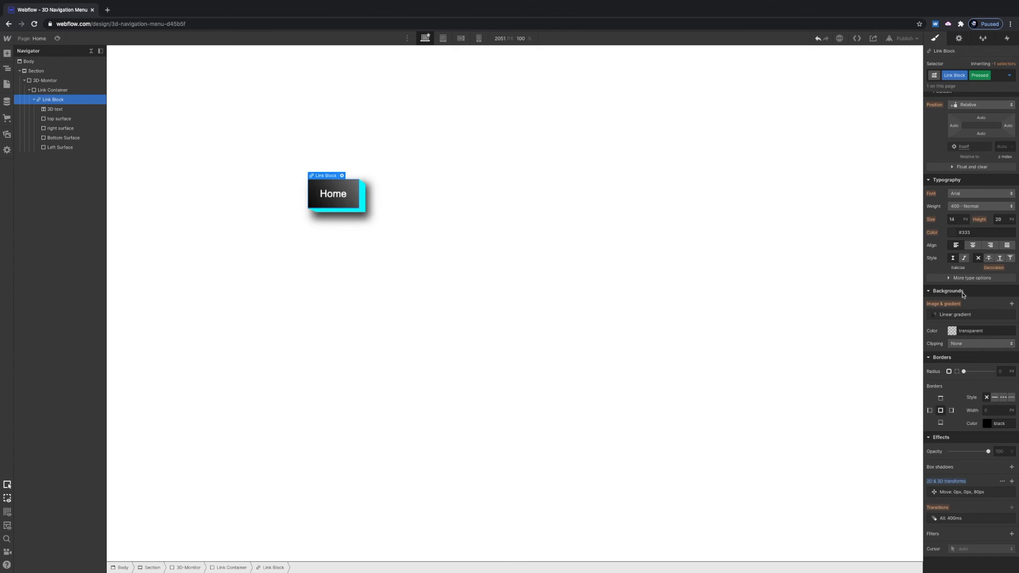
# - Rotate the angle of the linear gradient in the Link Block's Pressed state
pyautogui.click(955, 314)
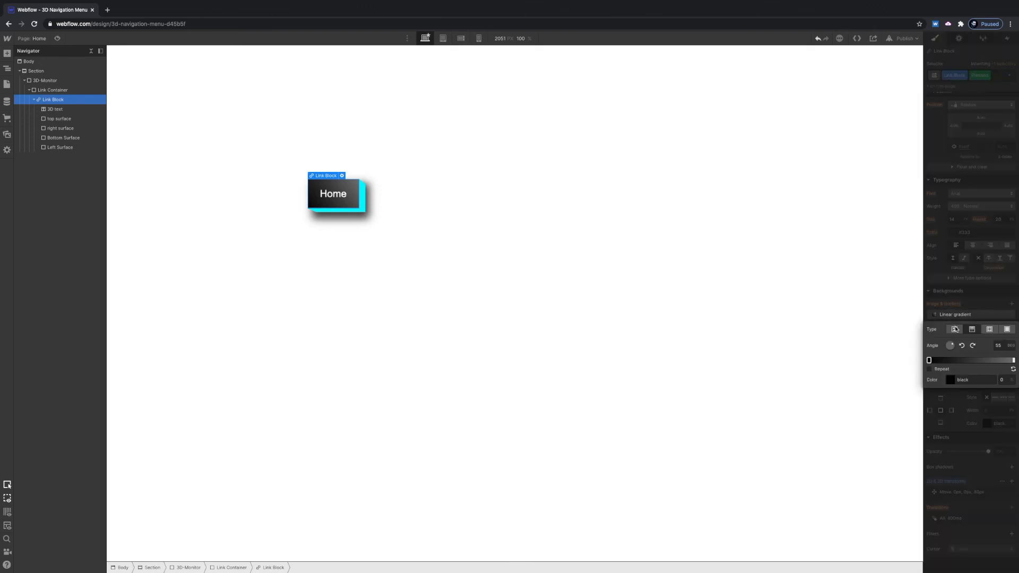
pyautogui.moveTo(952, 346); pyautogui.dragTo(948, 356)
pyautogui.click(967, 292)
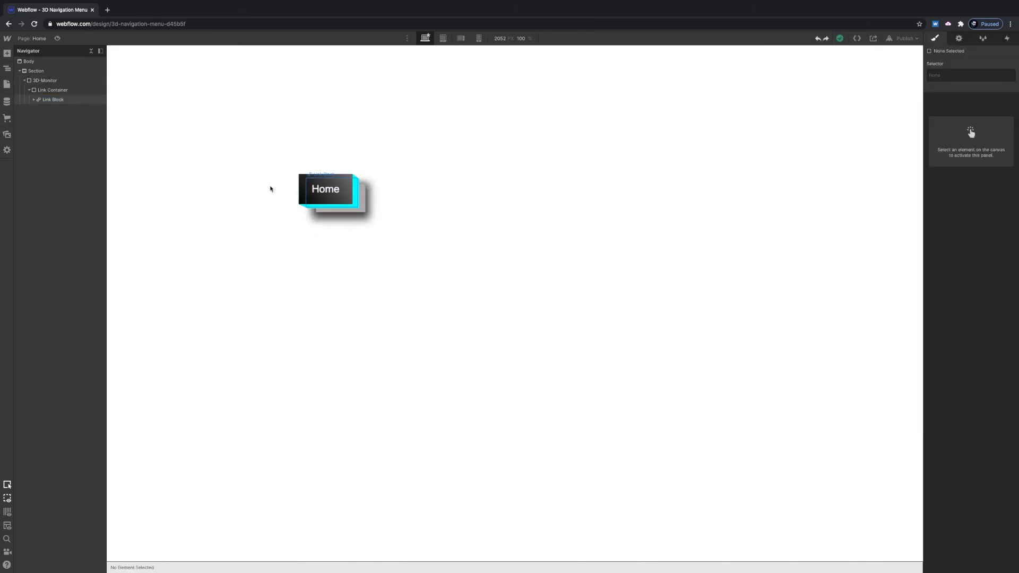
# - Duplicate the Link Container inside 3D-Monitor five times to make six menu links
pyautogui.click(30, 91)
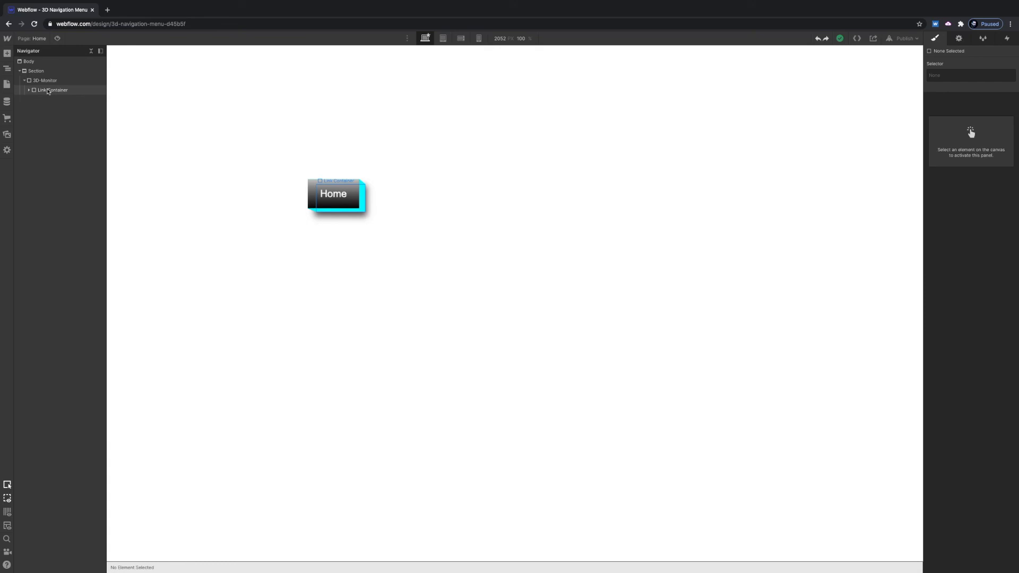
pyautogui.click(71, 91)
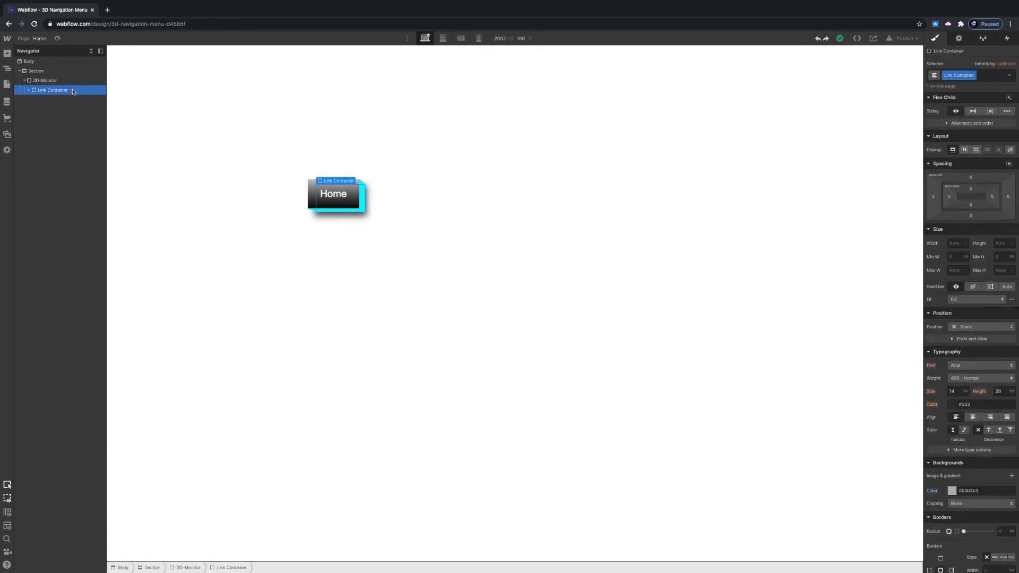
pyautogui.hotkey('ctrl', 'd')
pyautogui.hotkey('ctrl', 'd')
pyautogui.hotkey('ctrl', 'd')
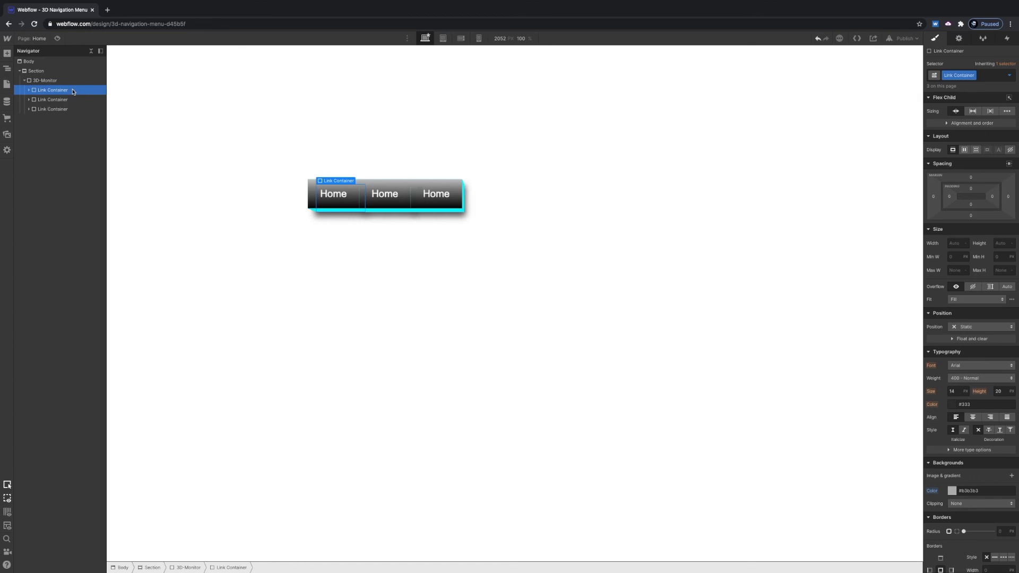
pyautogui.hotkey('ctrl', 'd')
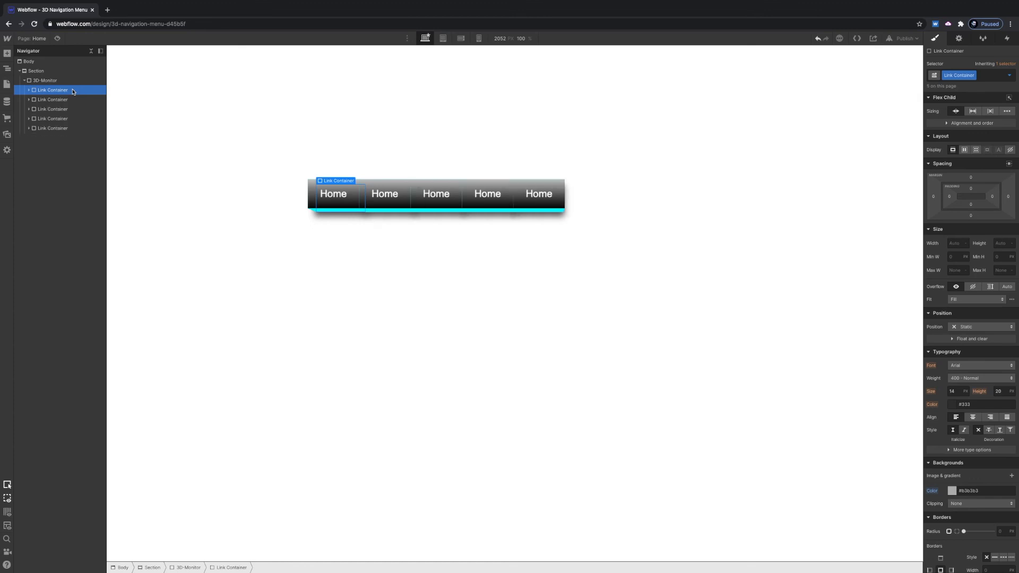
pyautogui.hotkey('ctrl', 'd')
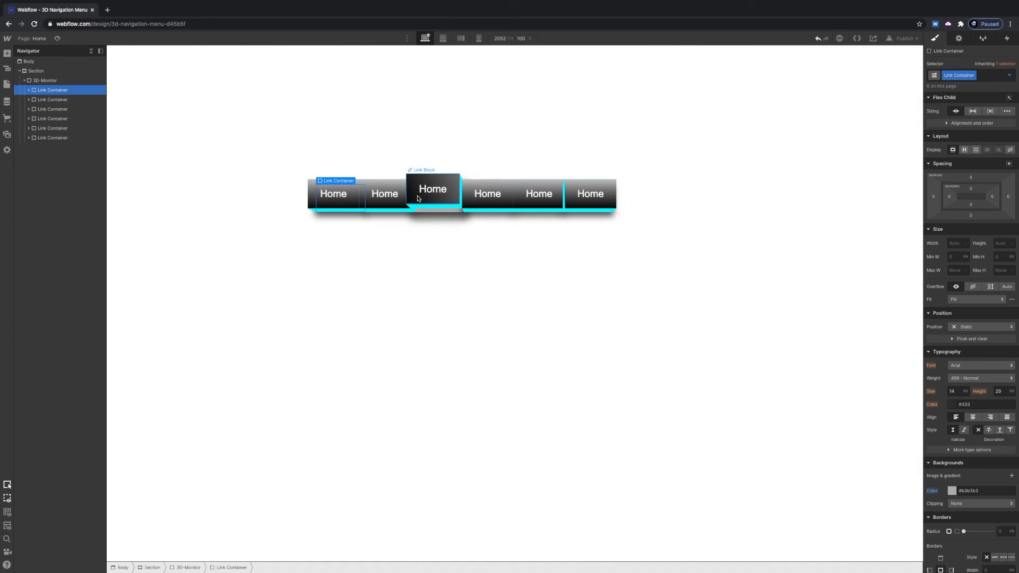
# - Change the text of the second, third and fourth menu links to Services, Product and Blog
pyautogui.click(385, 197)
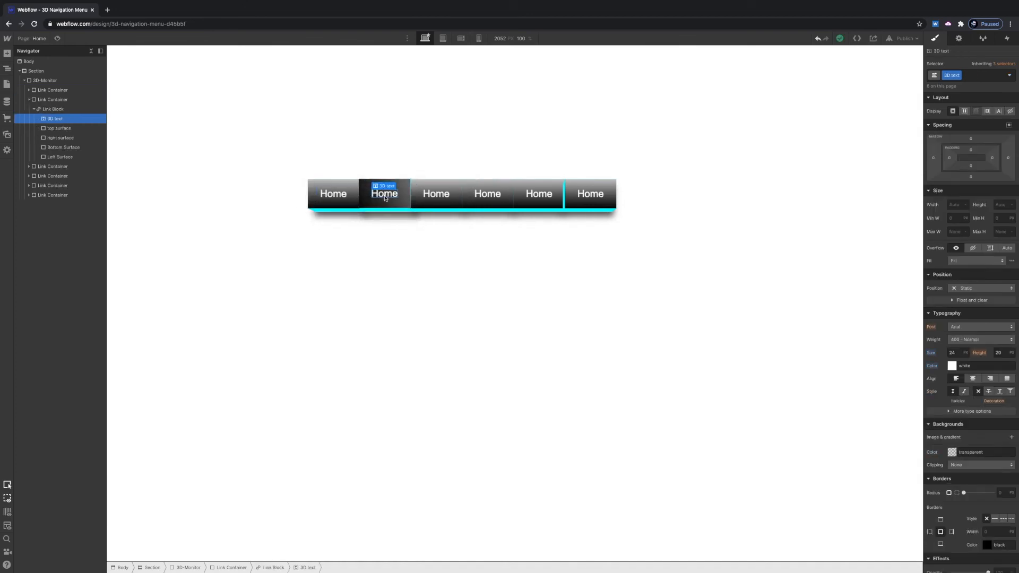
pyautogui.doubleClick(368, 190)
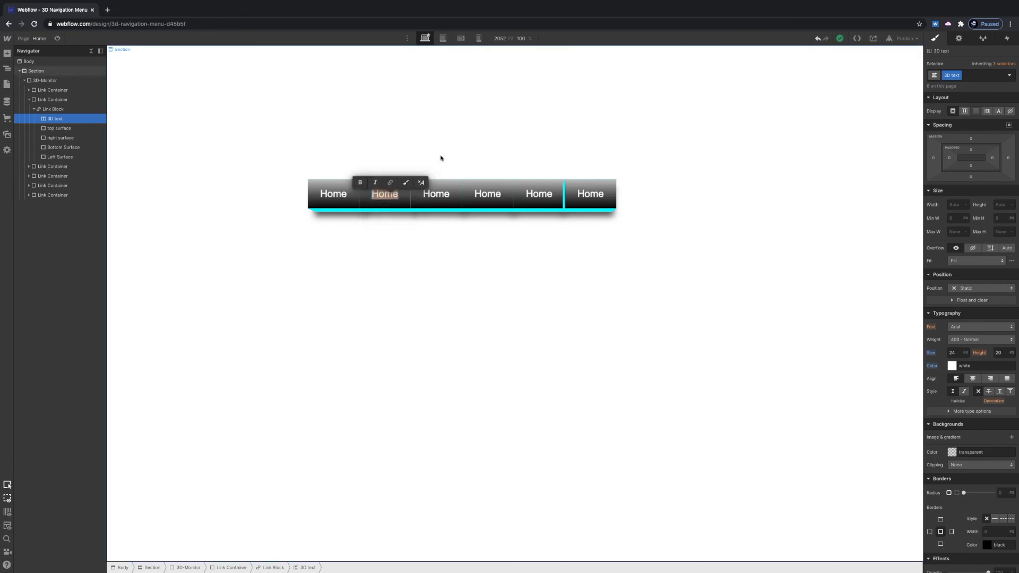
pyautogui.write('Services')
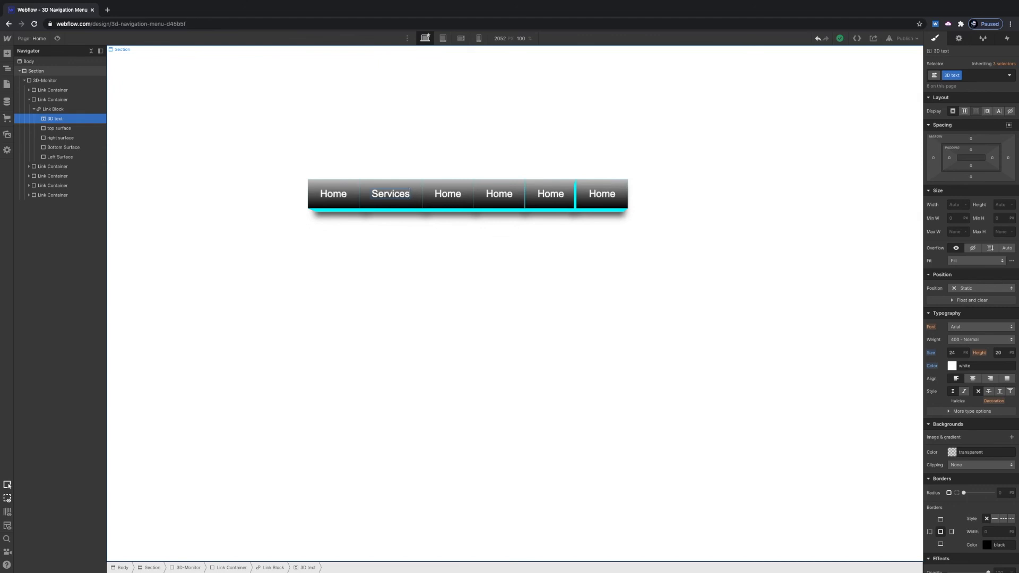
pyautogui.doubleClick(448, 193)
pyautogui.write('Product')
pyautogui.doubleClick(507, 192)
pyautogui.write('Blog')
# - Change the text of the fifth and sixth menu links to Abouts and Contact Us
pyautogui.doubleClick(552, 193)
pyautogui.write('A')
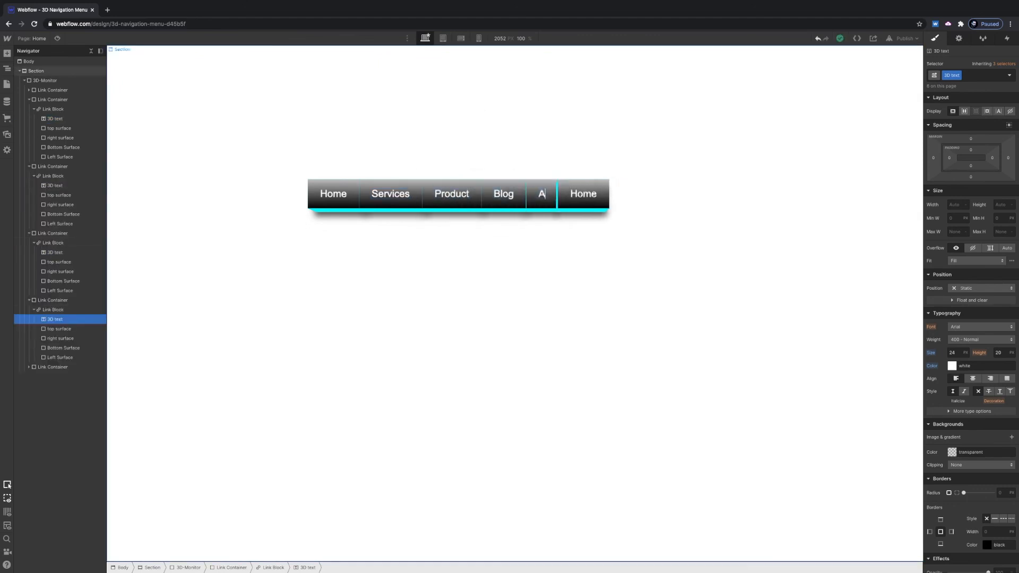
pyautogui.write('bouts')
pyautogui.doubleClick(608, 194)
pyautogui.write('Contact Us')
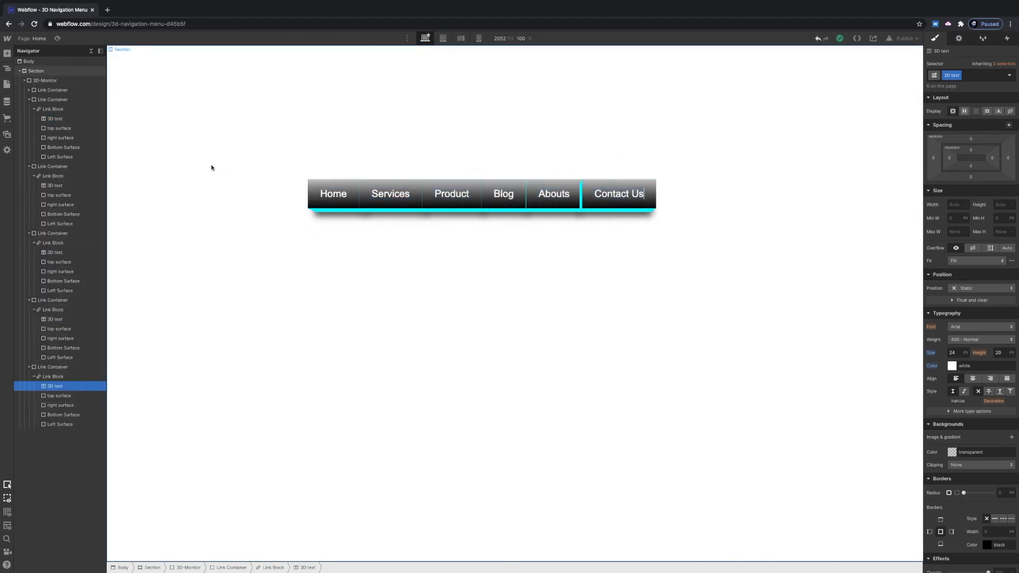
# - Preview the six-link menu, and justify the links in 3D-Monitor to the center with their alignment at the start
pyautogui.click(58, 38)
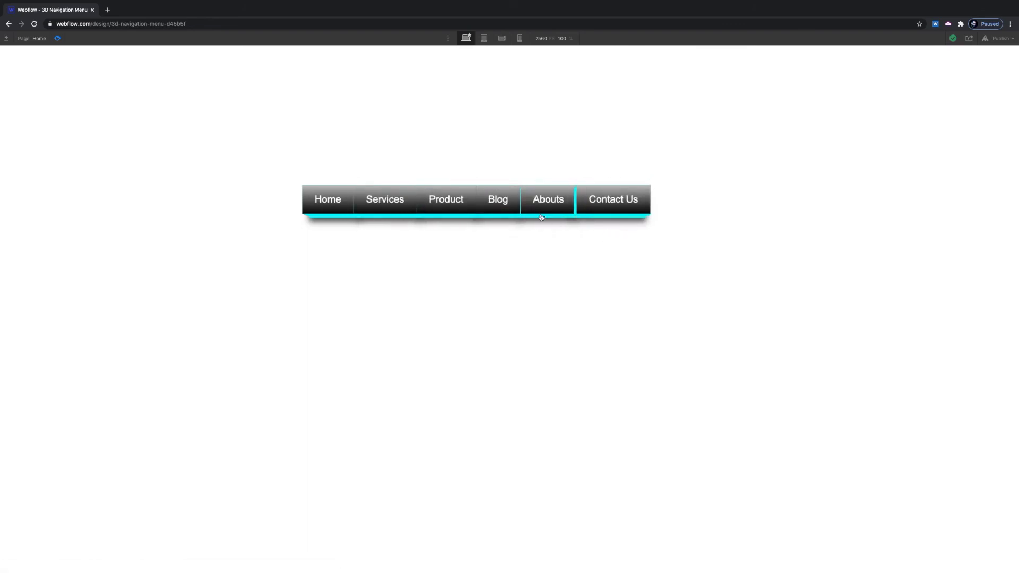
pyautogui.click(59, 40)
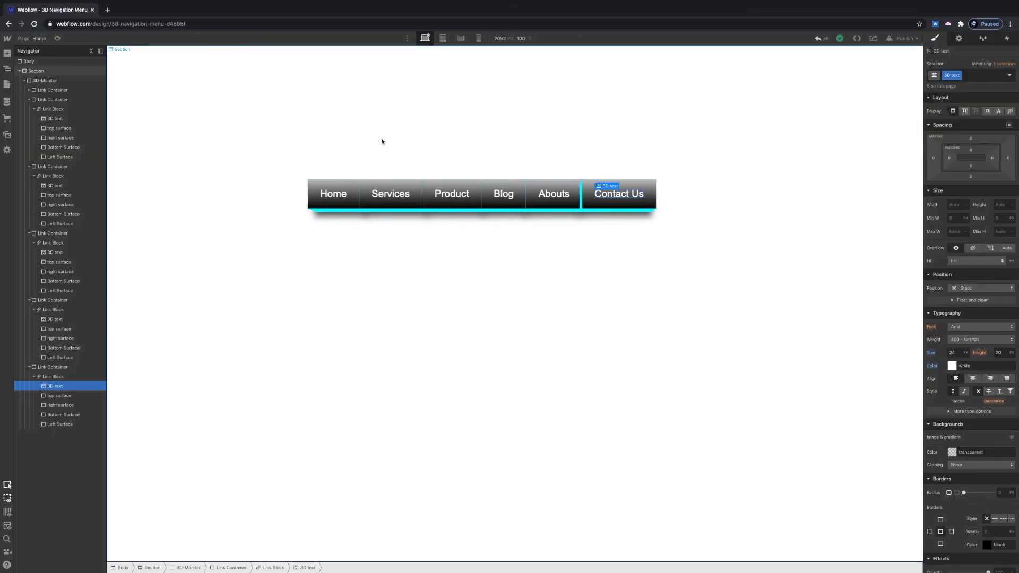
pyautogui.click(72, 100)
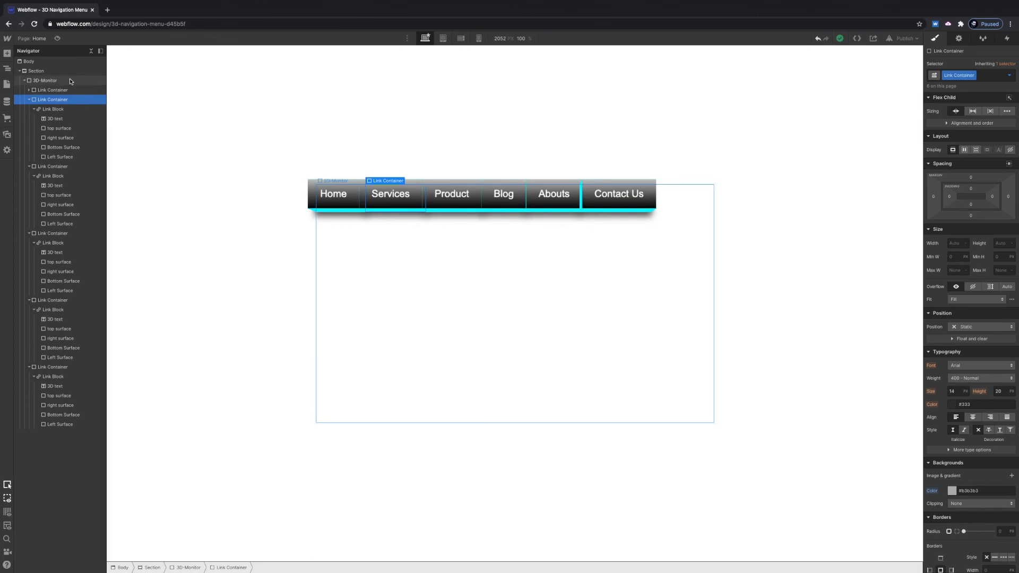
pyautogui.click(71, 81)
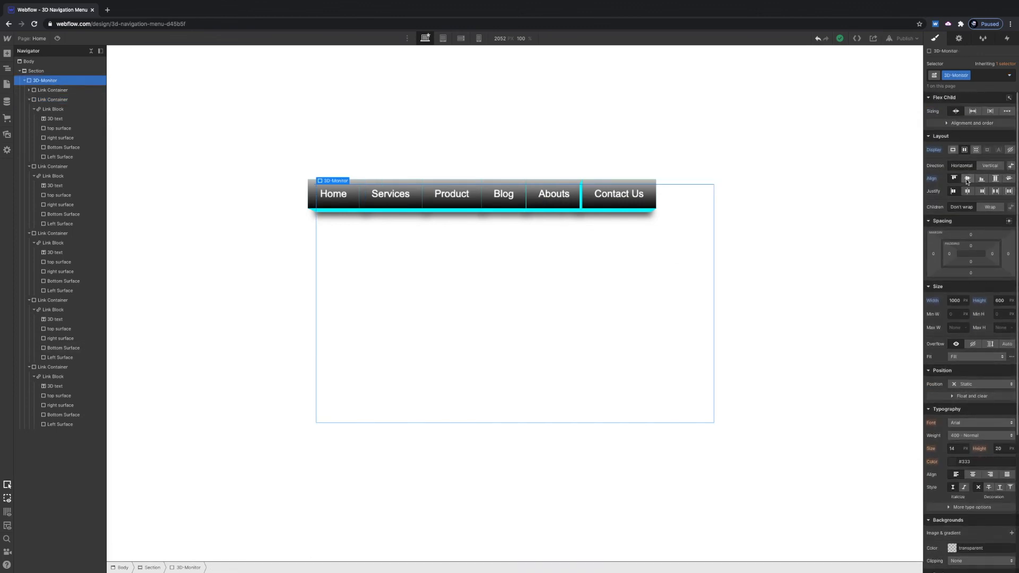
pyautogui.click(968, 179)
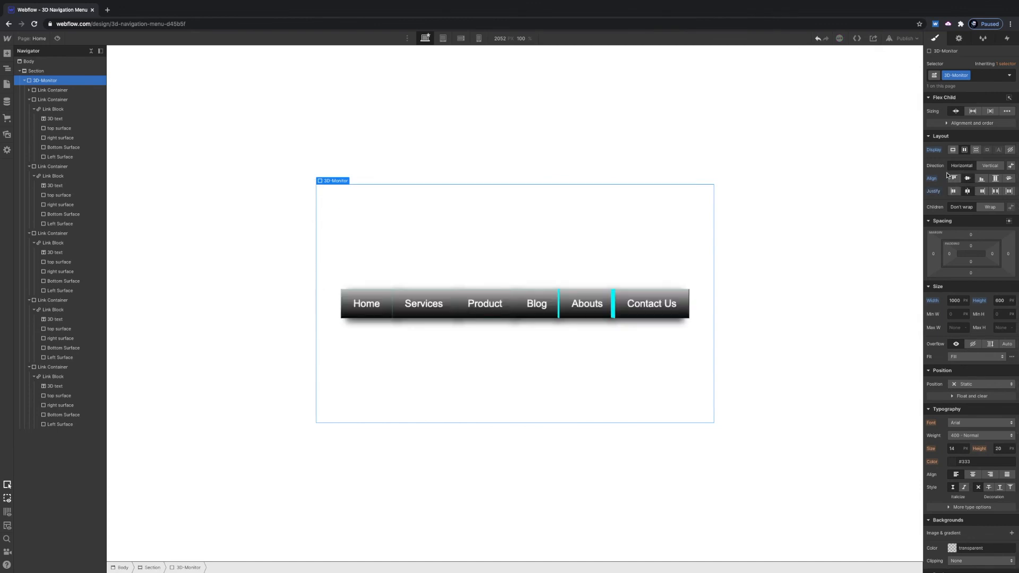
pyautogui.click(954, 178)
# - Add a 0.01 deg Y-axis rotate transform to 3D-Monitor and preview the menu
pyautogui.scroll(-4, 987, 365)
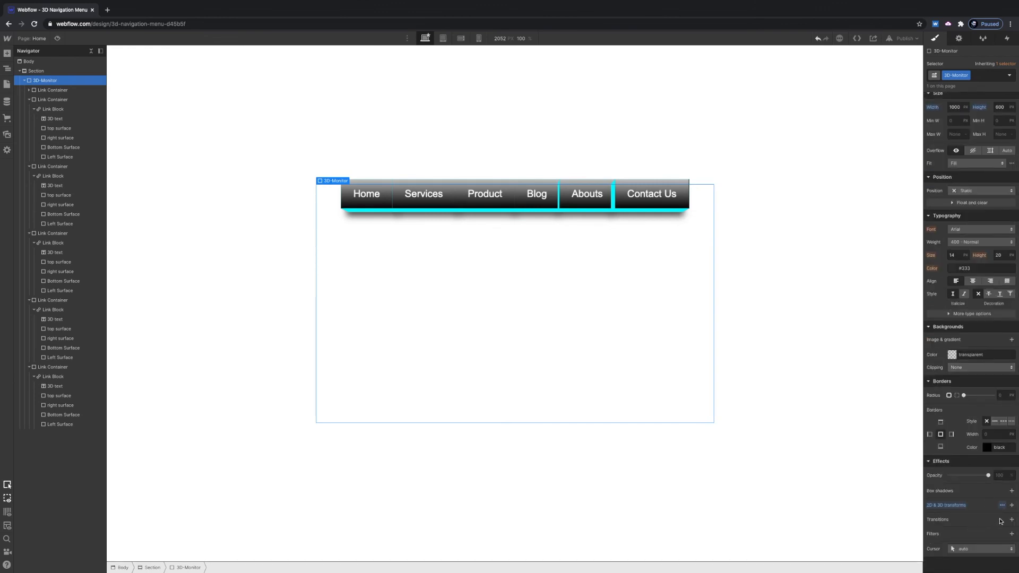
pyautogui.click(1011, 505)
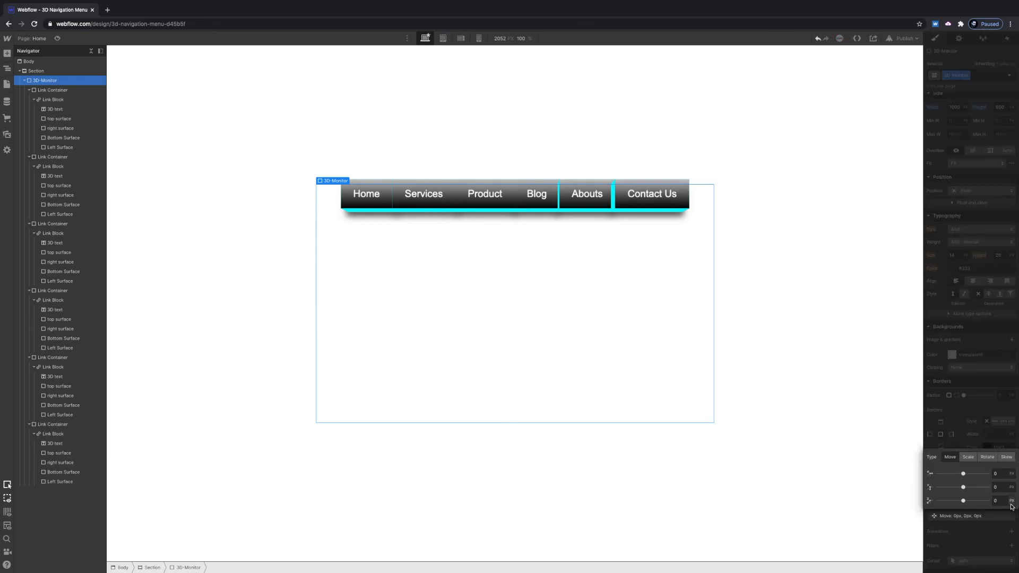
pyautogui.click(984, 459)
pyautogui.click(998, 486)
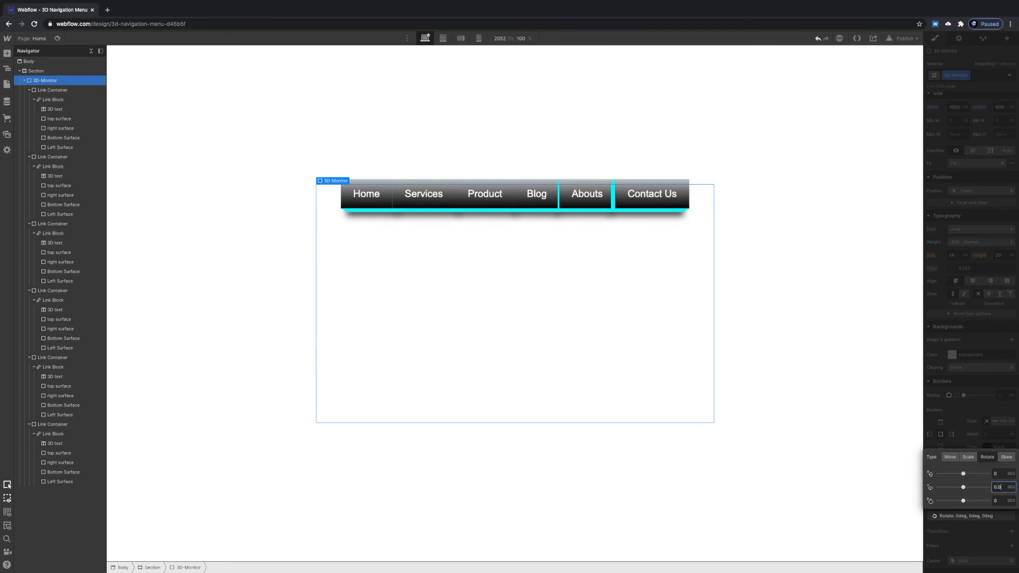
pyautogui.write('0.01')
pyautogui.press('Return')
pyautogui.click(968, 431)
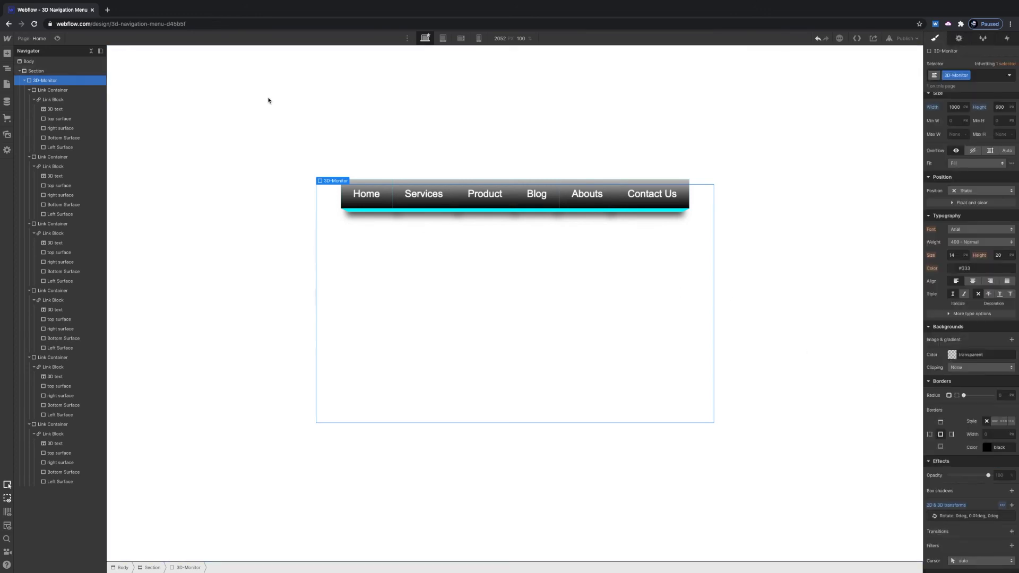
pyautogui.click(59, 38)
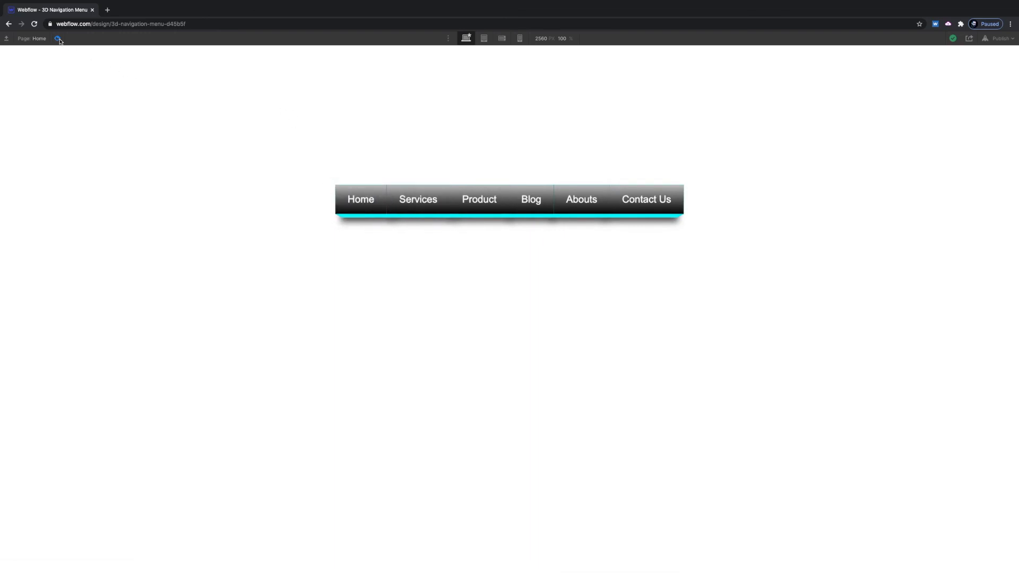
pyautogui.press('super+shift+p')
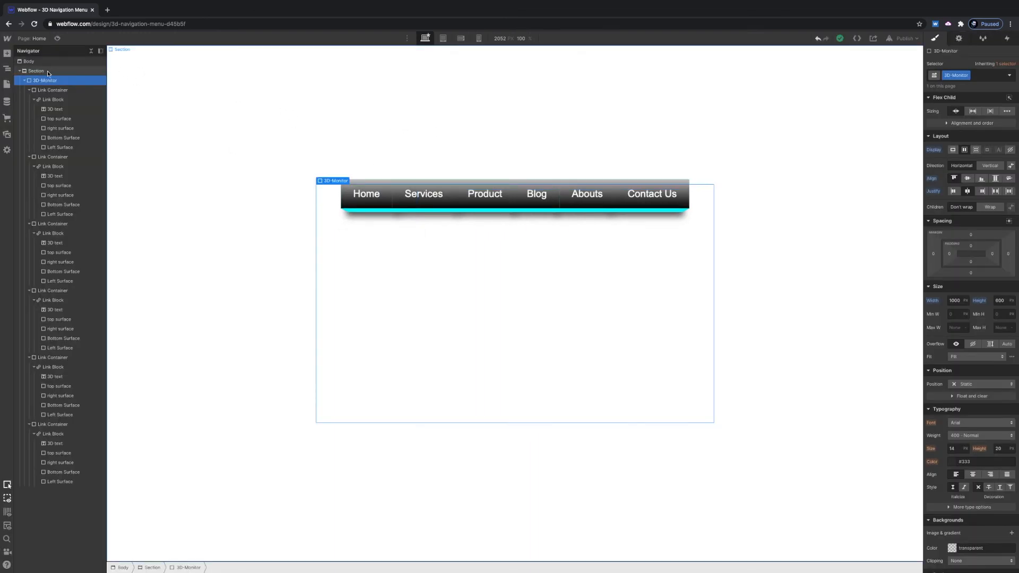
# - Align the Section's content to the start with 60 px top padding and preview the page
pyautogui.click(49, 73)
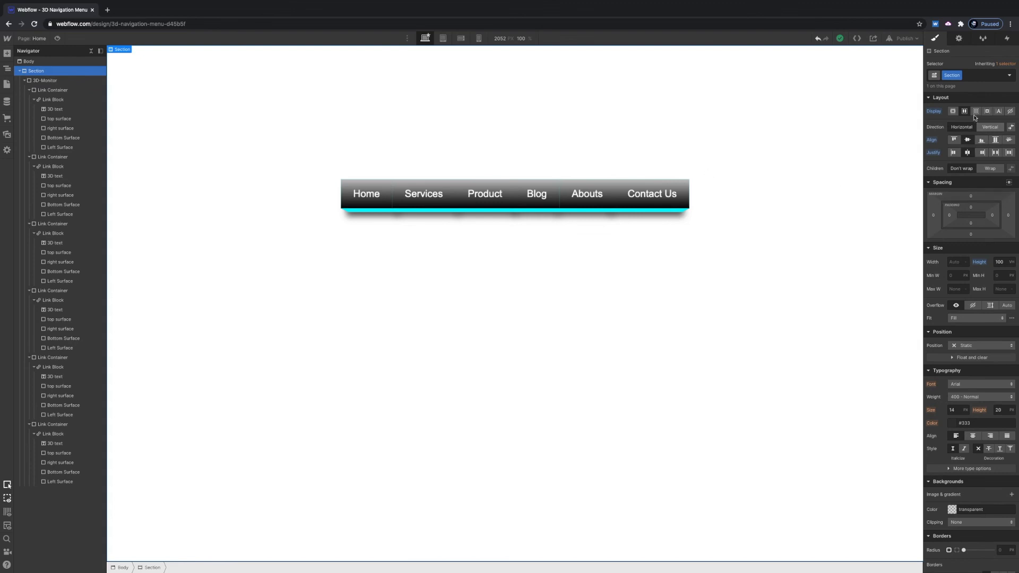
pyautogui.click(953, 140)
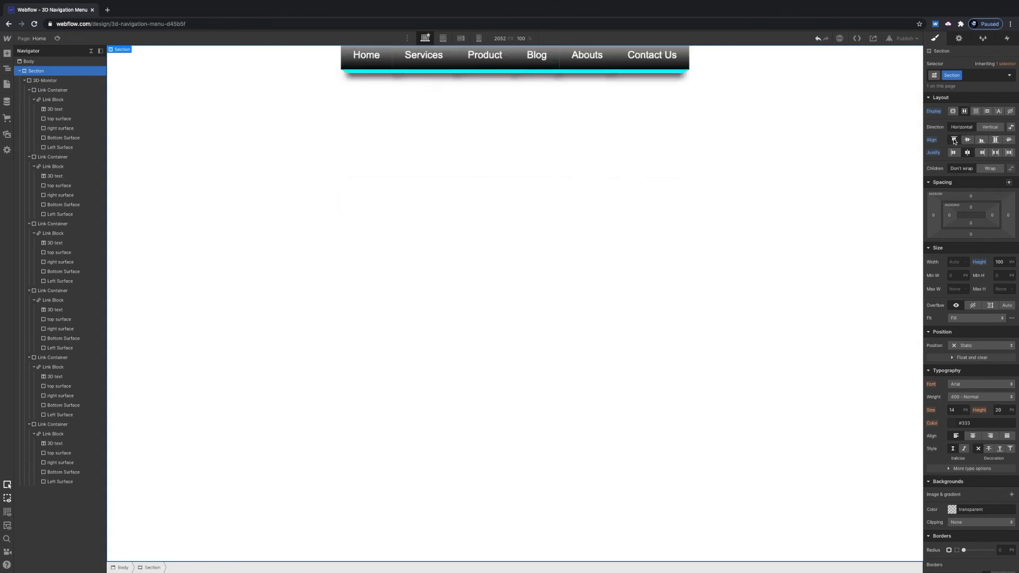
pyautogui.click(972, 236)
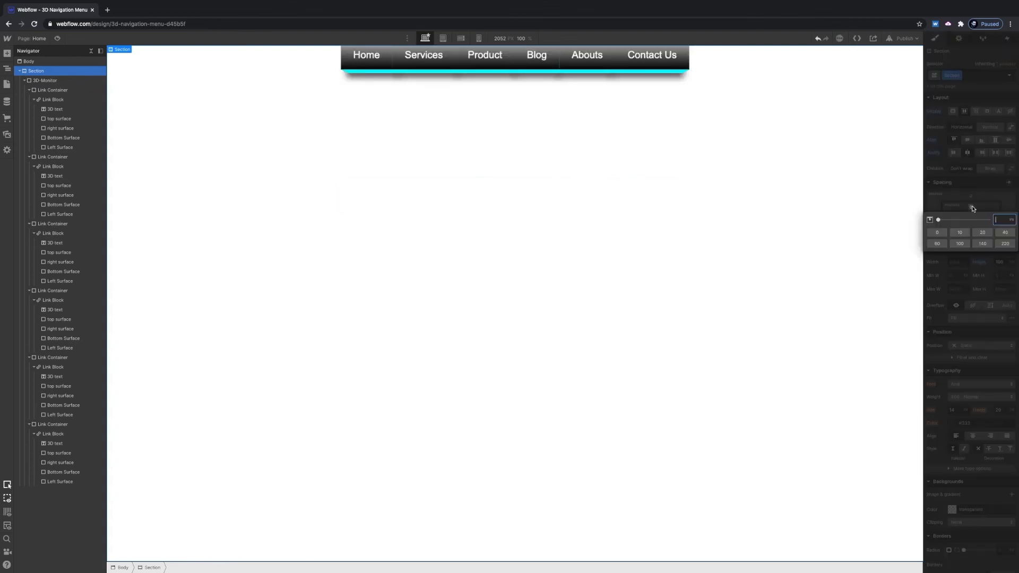
pyautogui.click(936, 244)
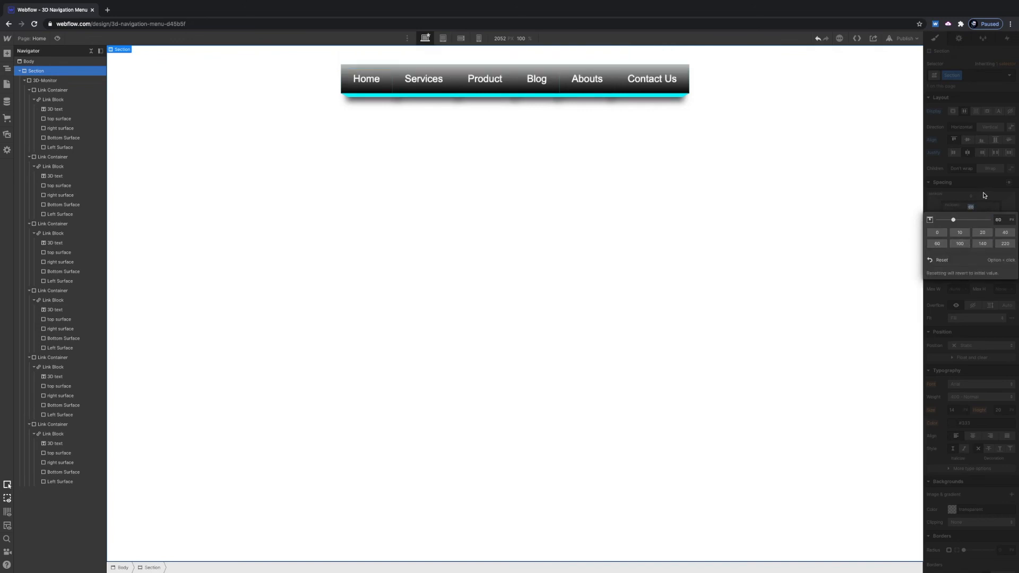
pyautogui.press('super+shift+p')
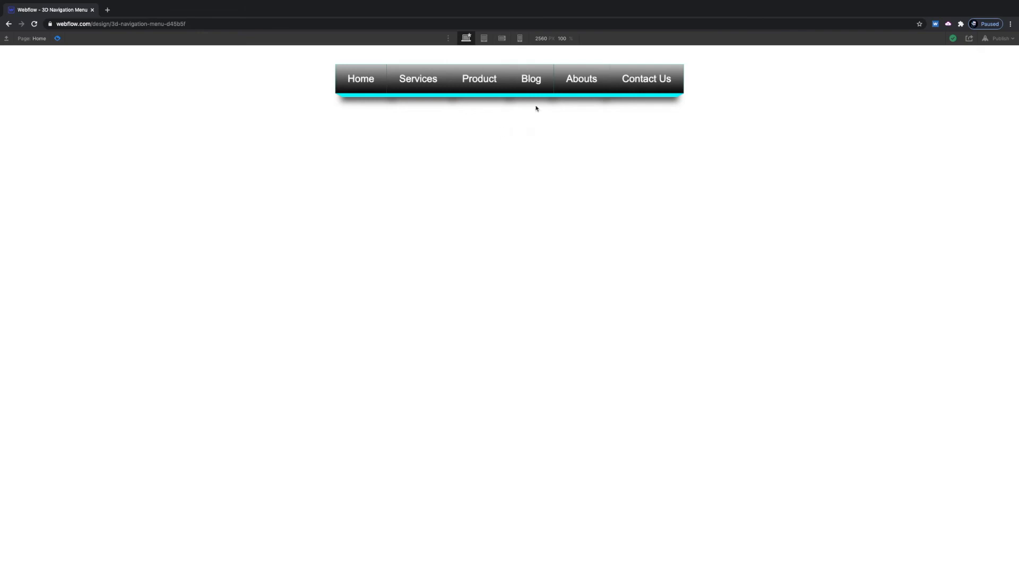